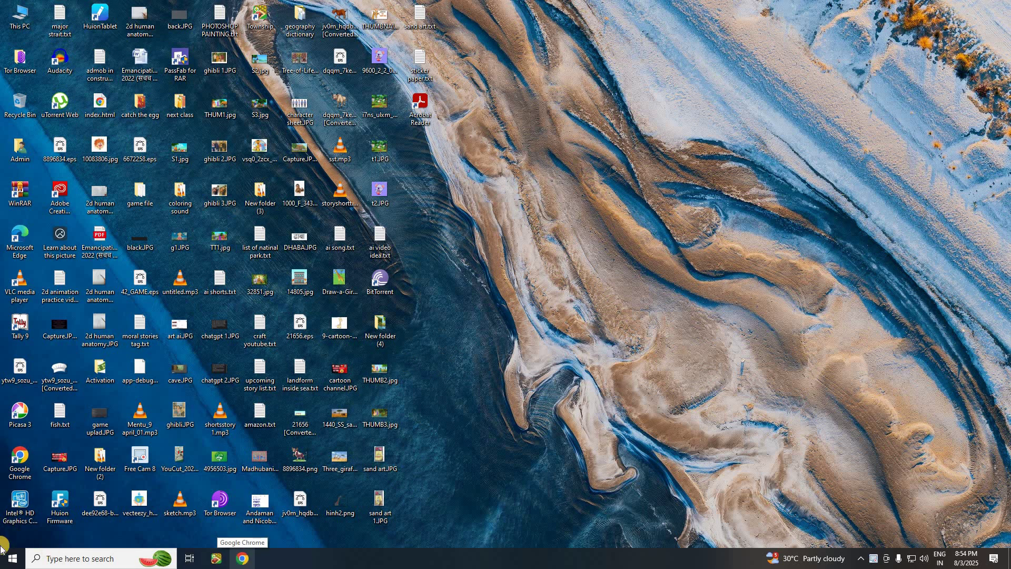
Launch Audacity, dismiss the welcome message and maximize the empty project window
{"action": "left_click", "coordinate": [13, 560]}
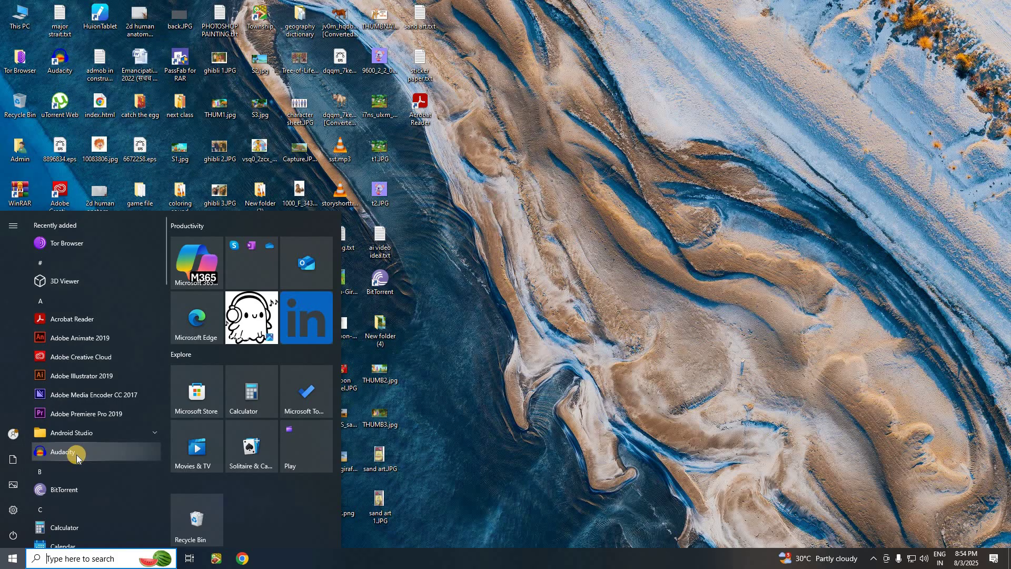
{"action": "left_click", "coordinate": [74, 454]}
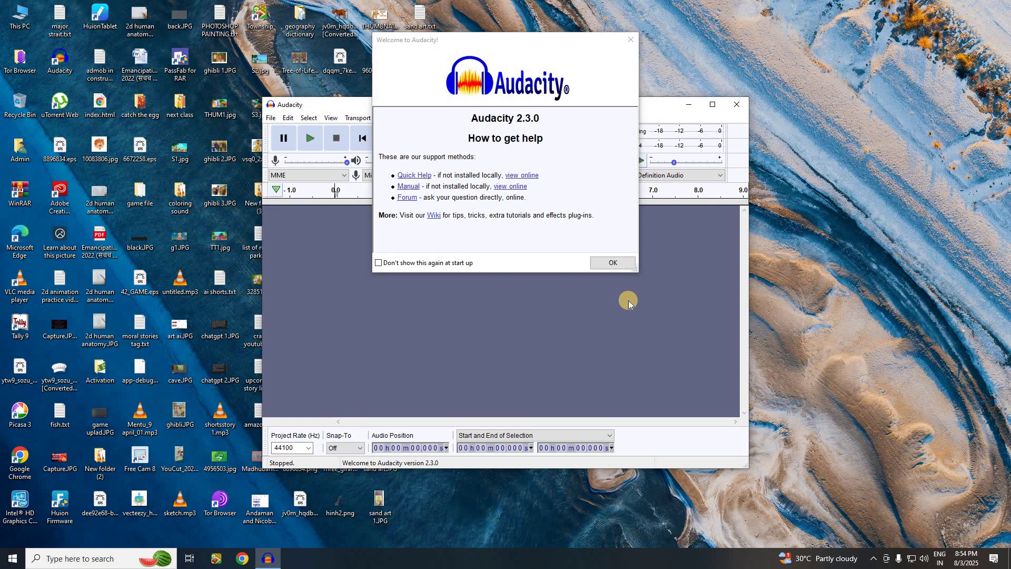
{"action": "left_click", "coordinate": [606, 263]}
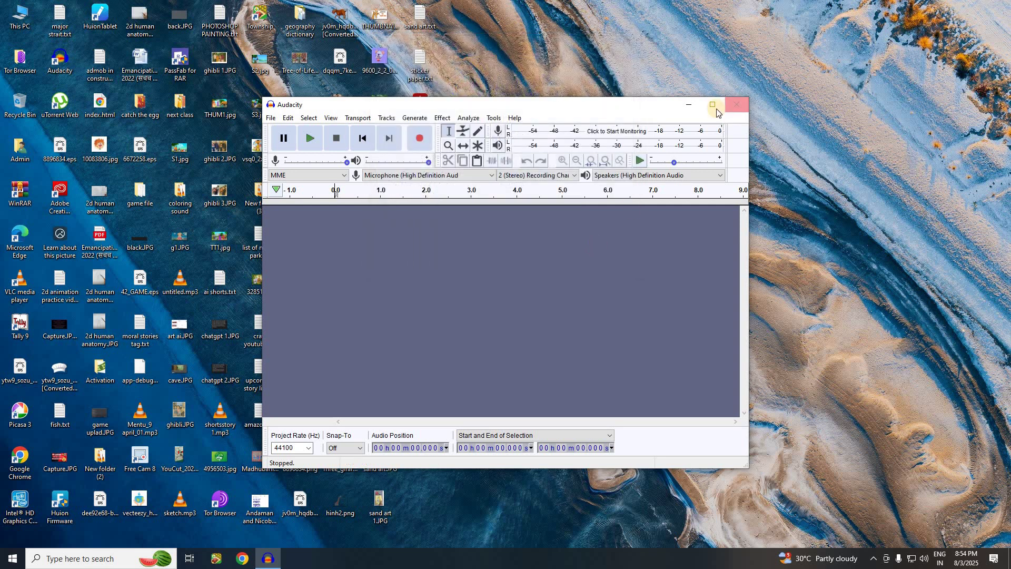
{"action": "left_click", "coordinate": [713, 105]}
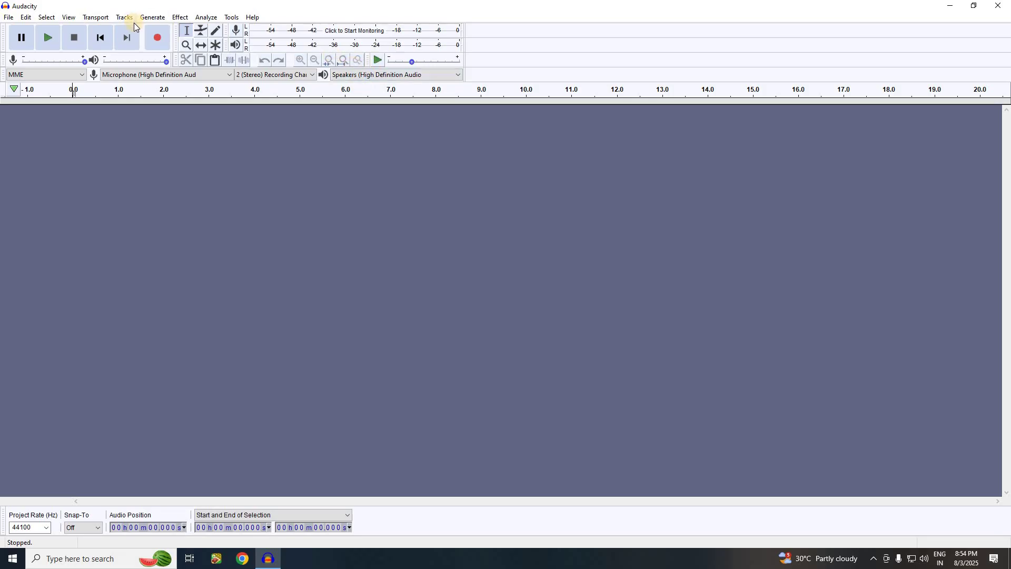
{"action": "left_click", "coordinate": [227, 168]}
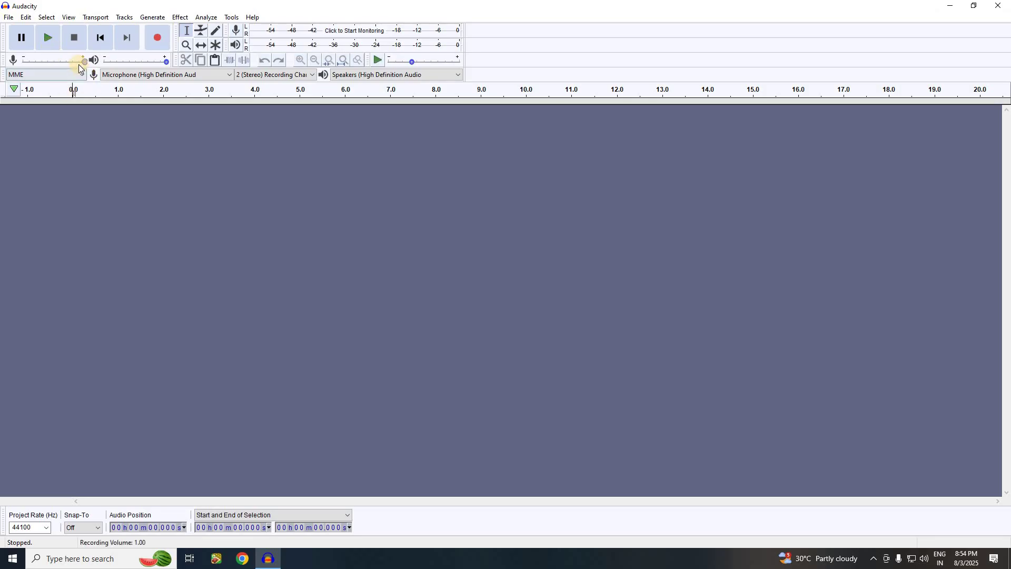
Review the audio host, recording device, recording channel and playback device options, keeping Speakers (High Definition Audio) for playback
{"action": "mouse_move", "coordinate": [87, 65]}
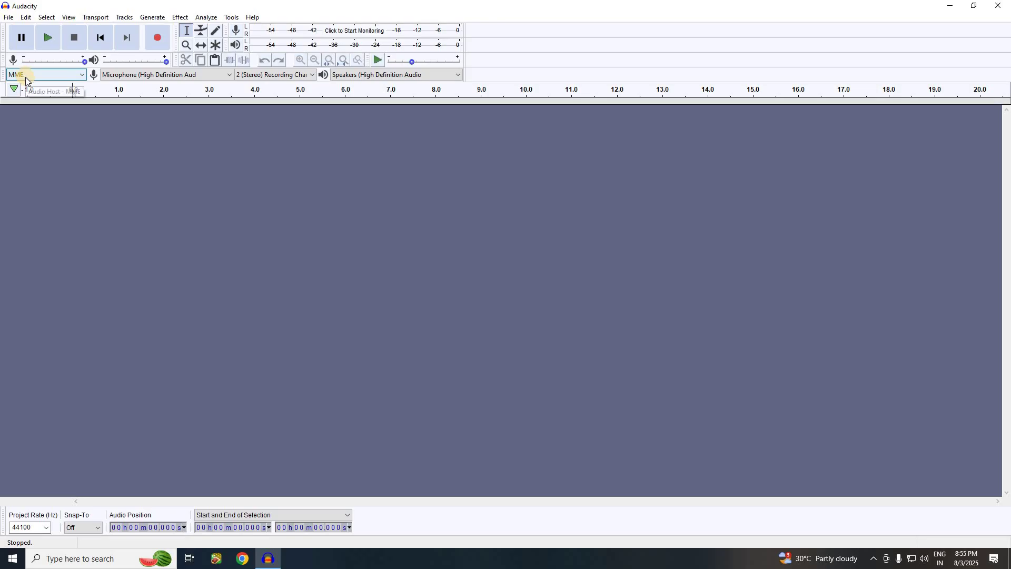
{"action": "left_click", "coordinate": [73, 74]}
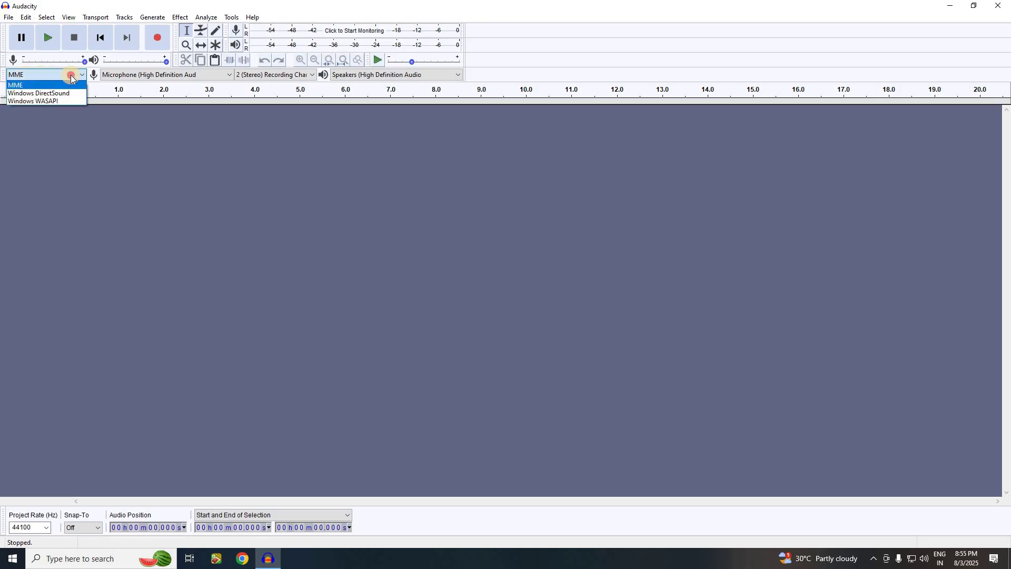
{"action": "left_click", "coordinate": [70, 74]}
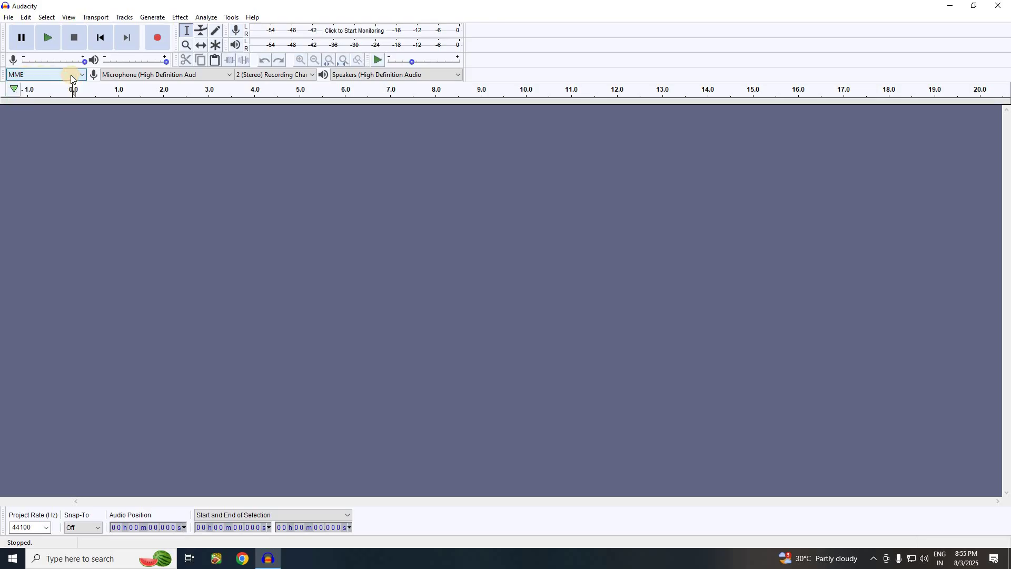
{"action": "left_click", "coordinate": [179, 75]}
{"action": "left_click", "coordinate": [194, 93]}
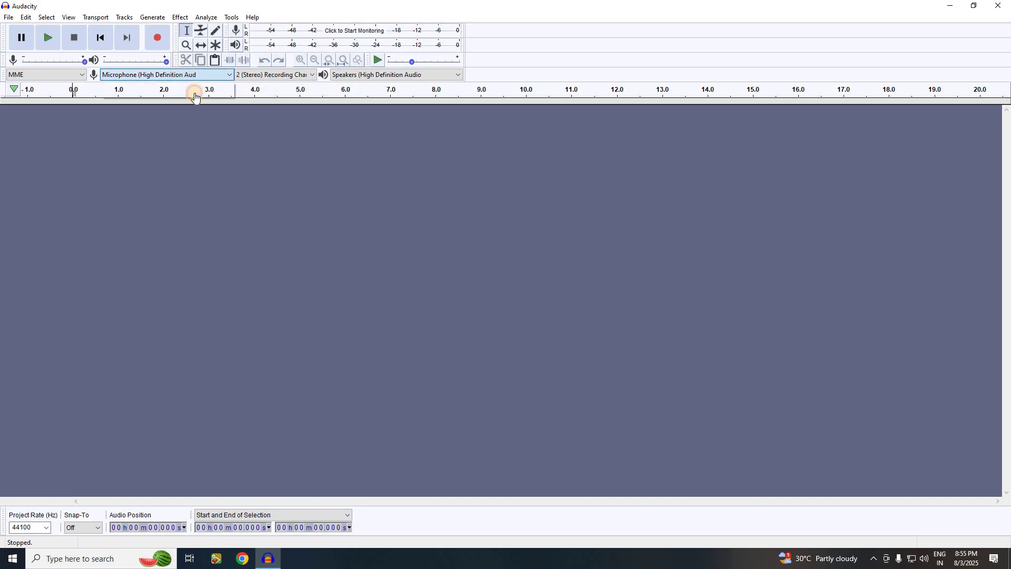
{"action": "left_click", "coordinate": [312, 75]}
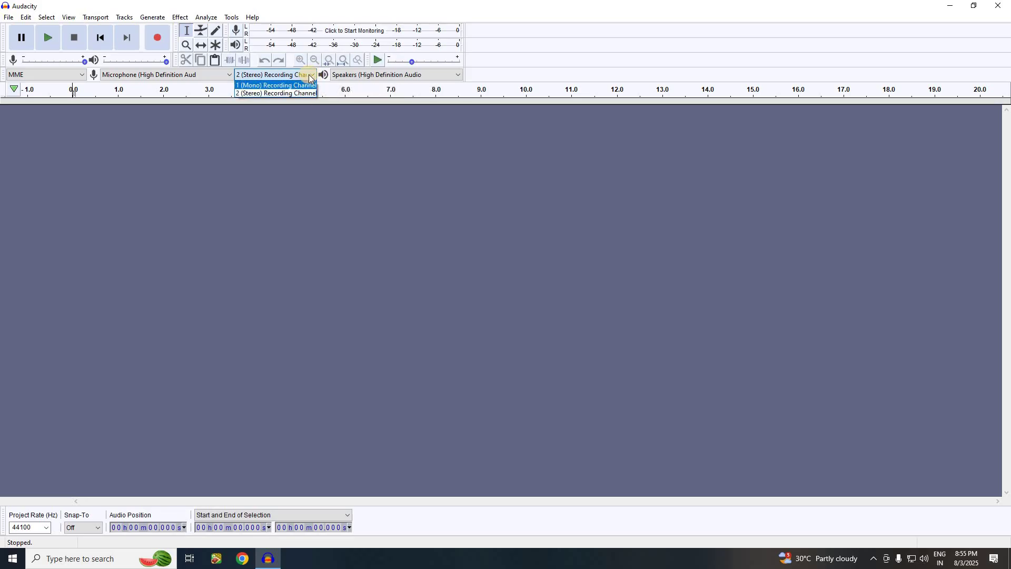
{"action": "left_click", "coordinate": [309, 76]}
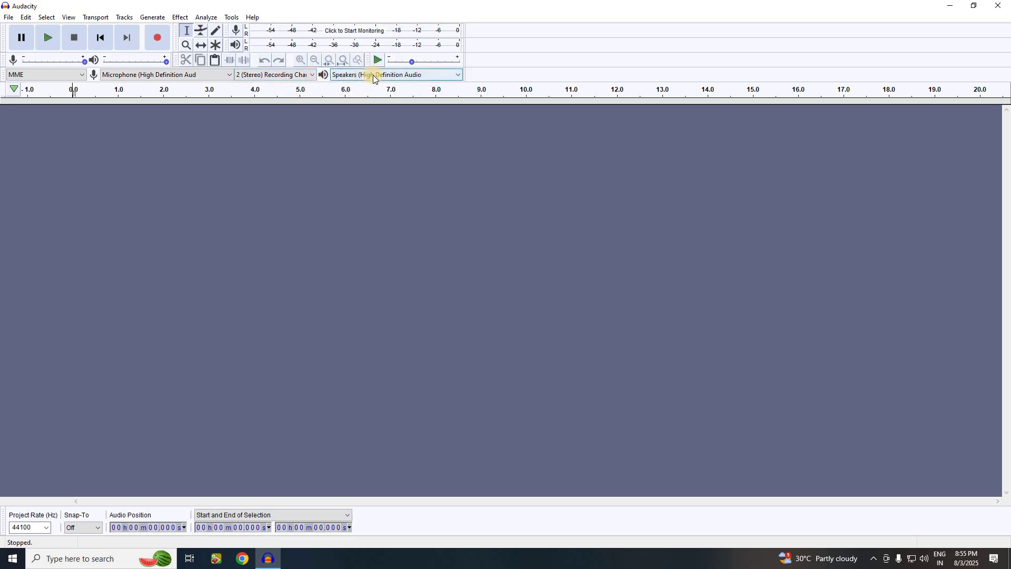
{"action": "left_click", "coordinate": [440, 78]}
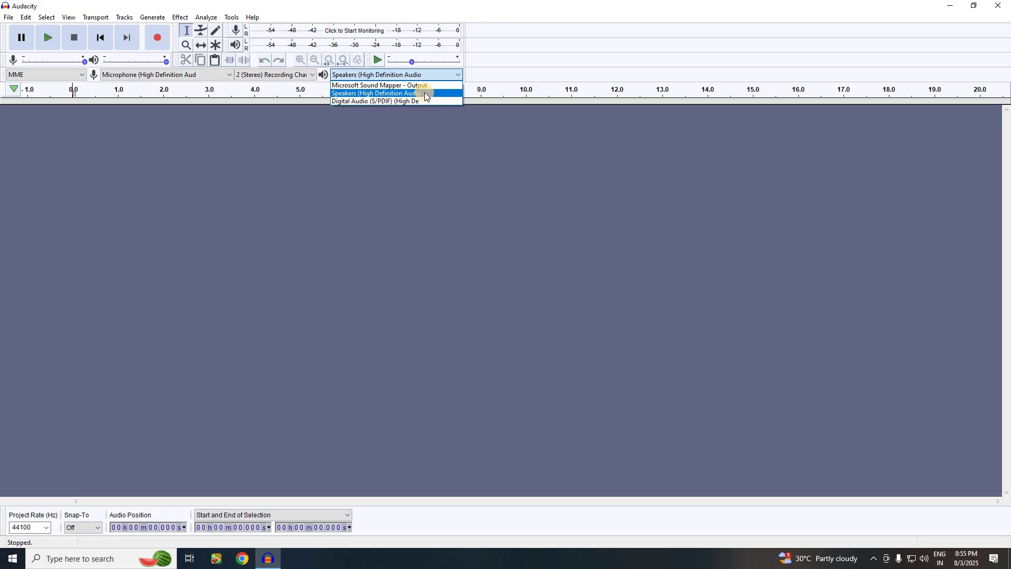
{"action": "left_click", "coordinate": [424, 93]}
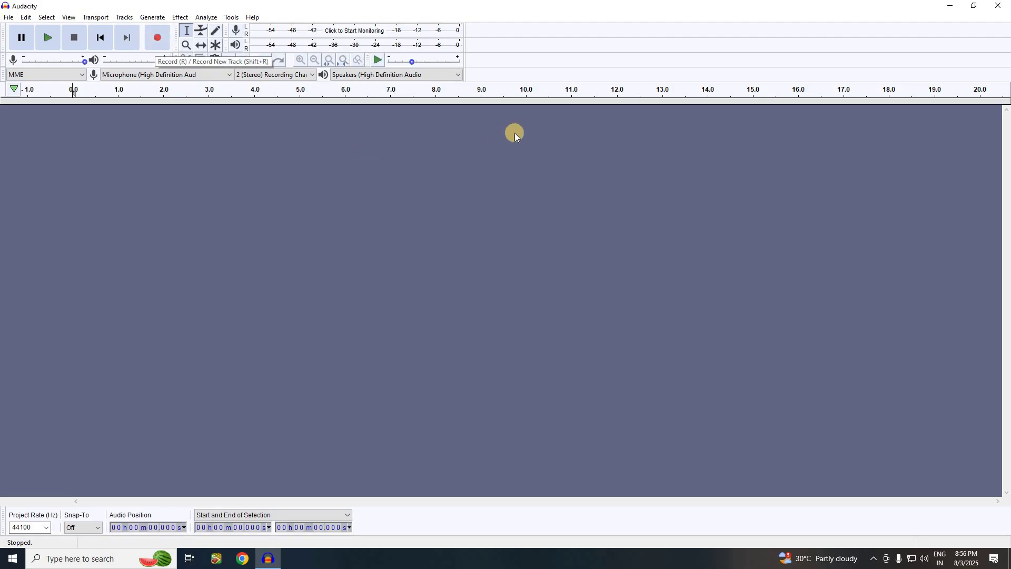
Record about 12.7 seconds of stereo speech from the microphone, pausing and resuming partway, and stop the recording
{"action": "left_click", "coordinate": [161, 44]}
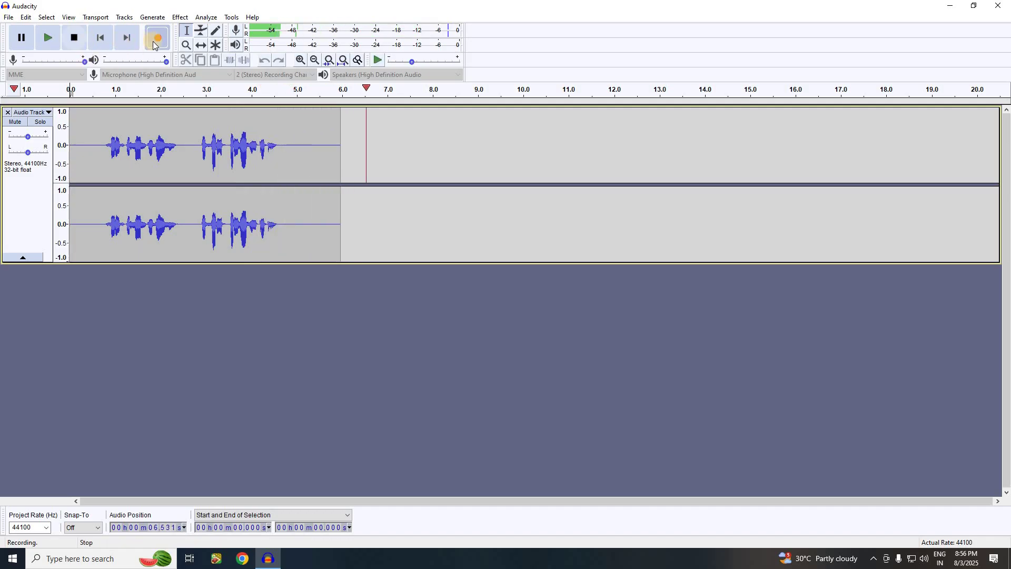
{"action": "left_click", "coordinate": [26, 42]}
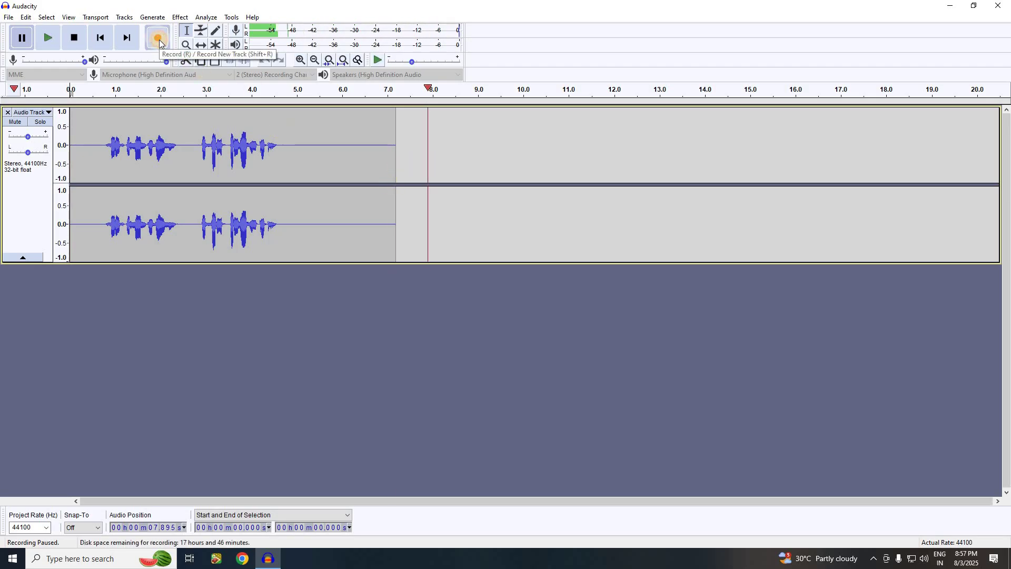
{"action": "left_click", "coordinate": [20, 43]}
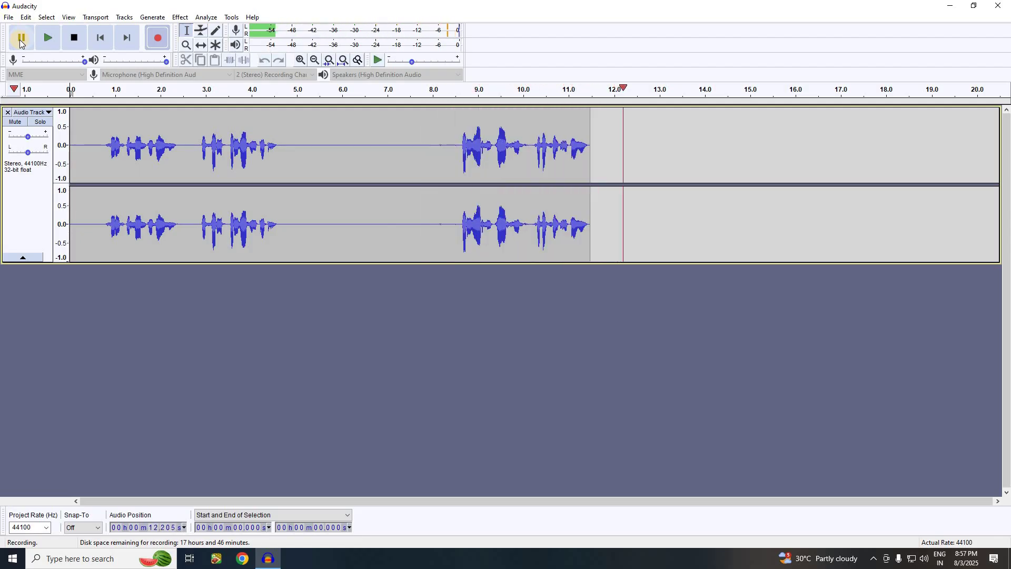
{"action": "left_click", "coordinate": [20, 43]}
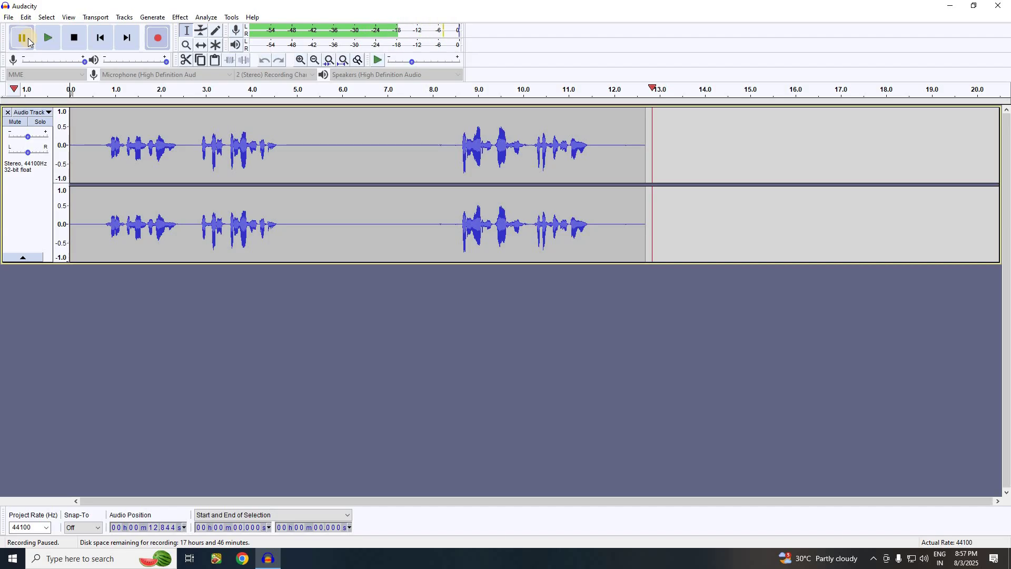
{"action": "left_click", "coordinate": [76, 40]}
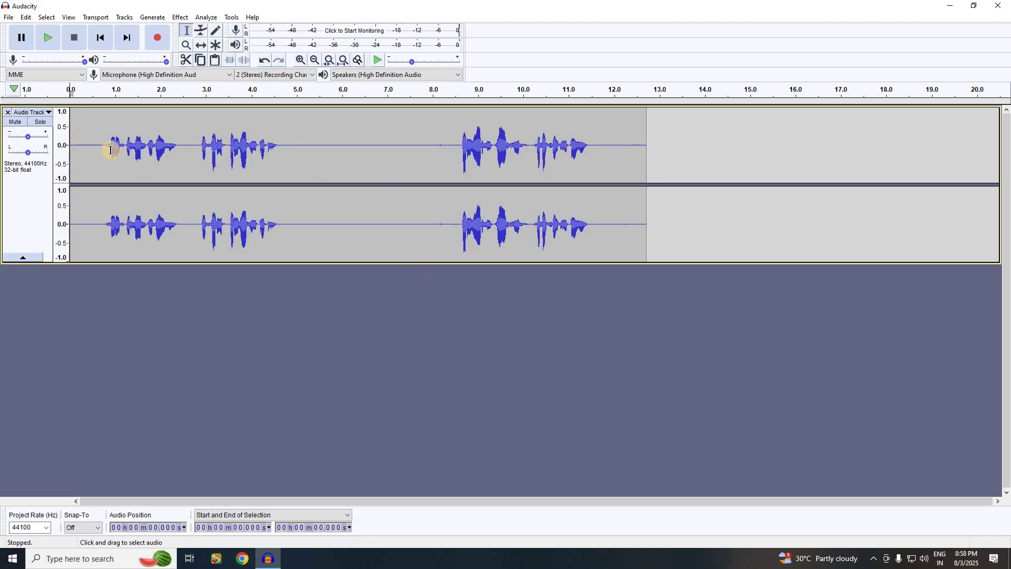
Play the recorded track from the beginning, pause it after the second spoken phrase, and stop playback
{"action": "left_click", "coordinate": [51, 44]}
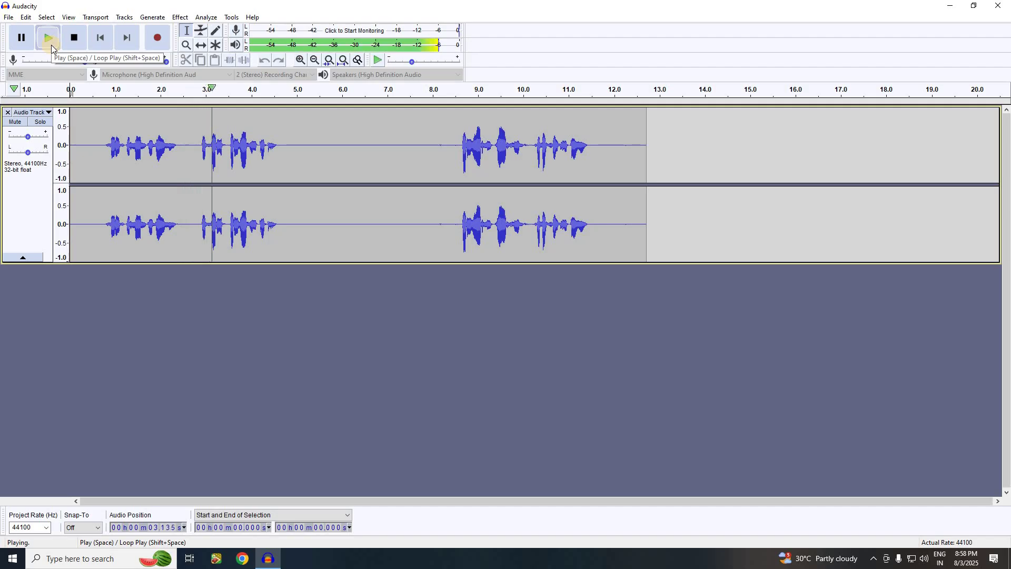
{"action": "left_click", "coordinate": [25, 37]}
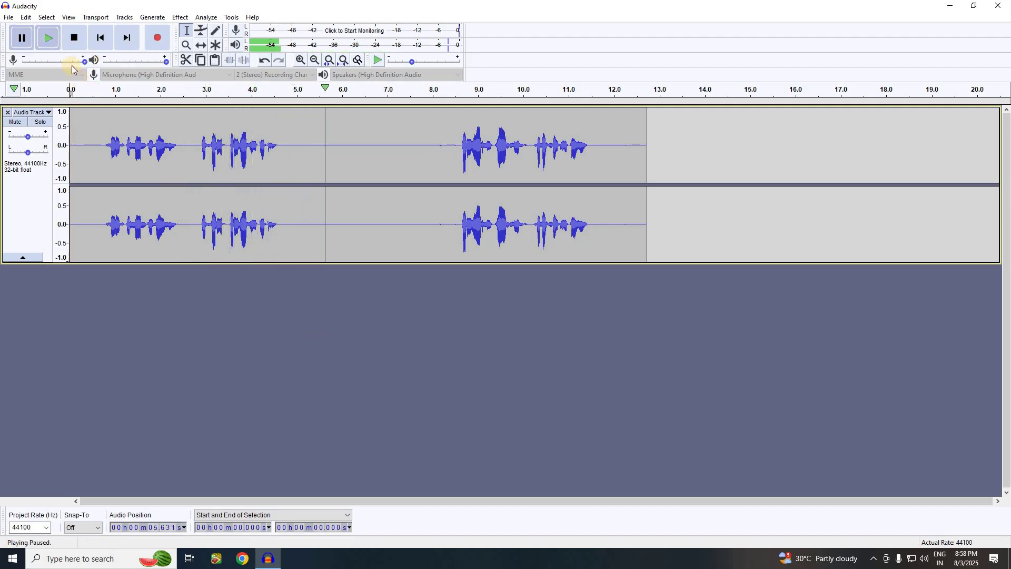
{"action": "left_click", "coordinate": [74, 37]}
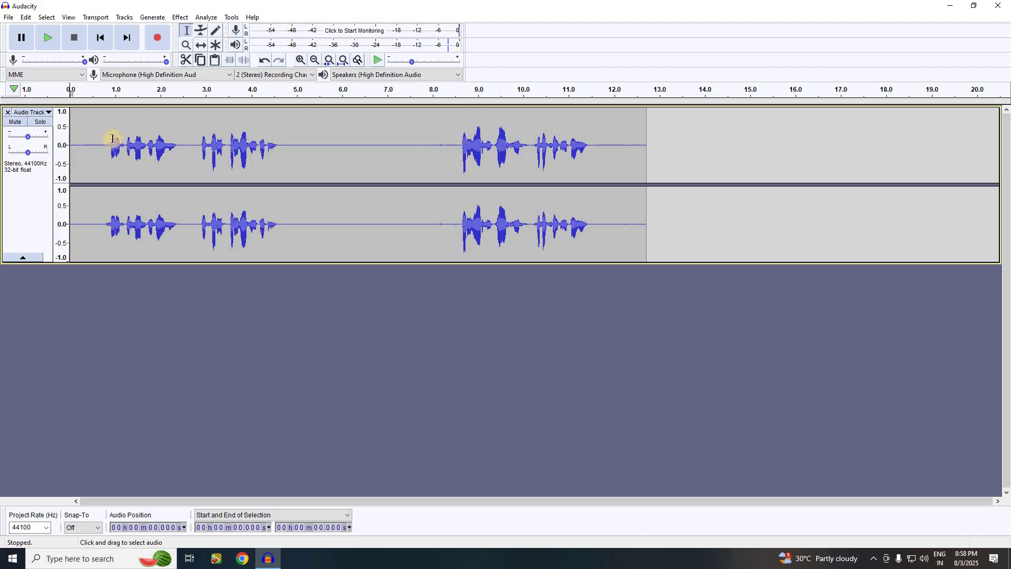
Play the track from about 8.5 seconds, just before the last spoken phrase, and pause near its end
{"action": "left_click", "coordinate": [457, 146]}
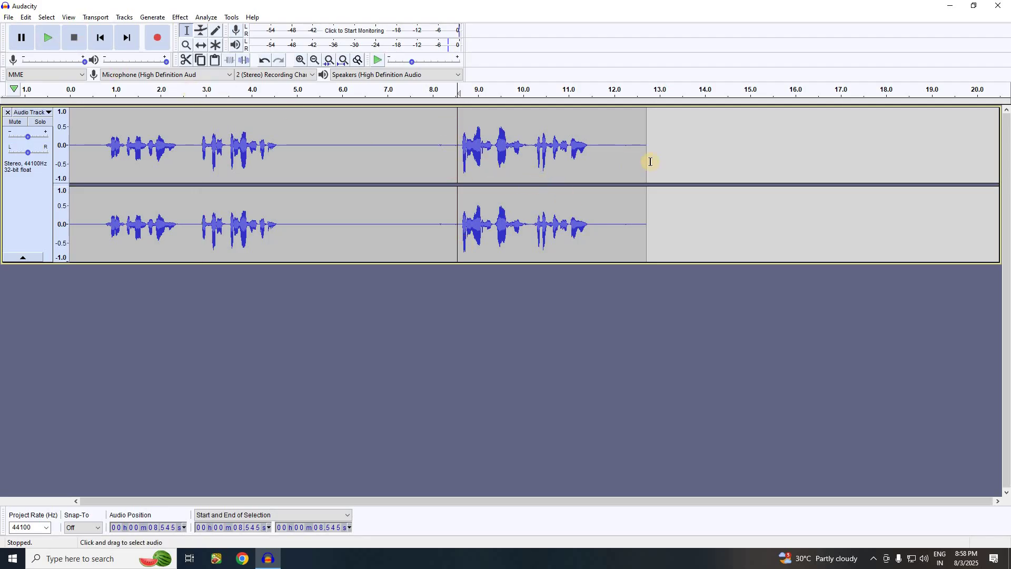
{"action": "left_click", "coordinate": [49, 38]}
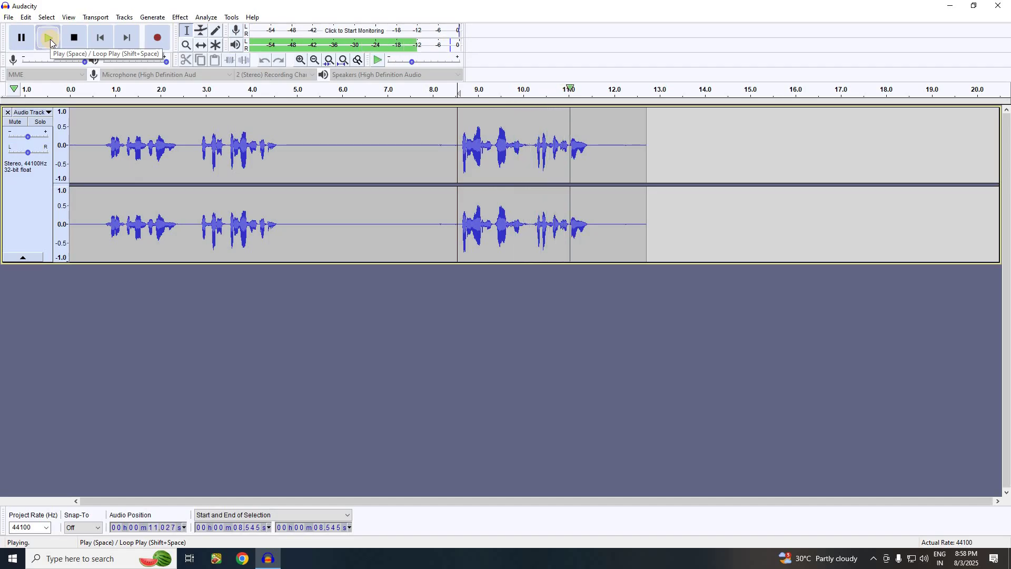
{"action": "left_click", "coordinate": [21, 40]}
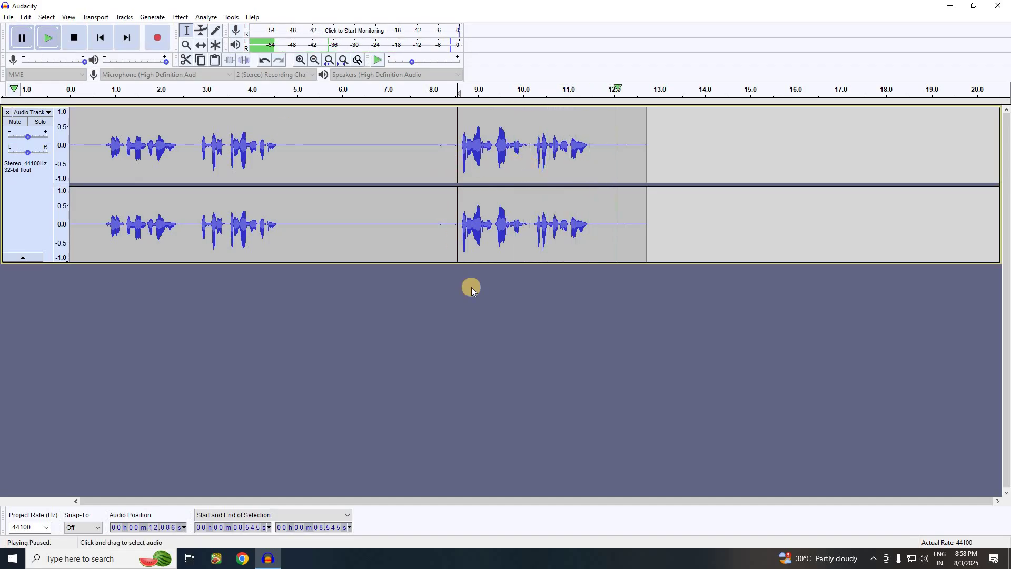
Select the second spoken phrase from about 2.8 to 4.7 seconds, play only that part, and clear the selection
{"action": "left_click", "coordinate": [371, 204]}
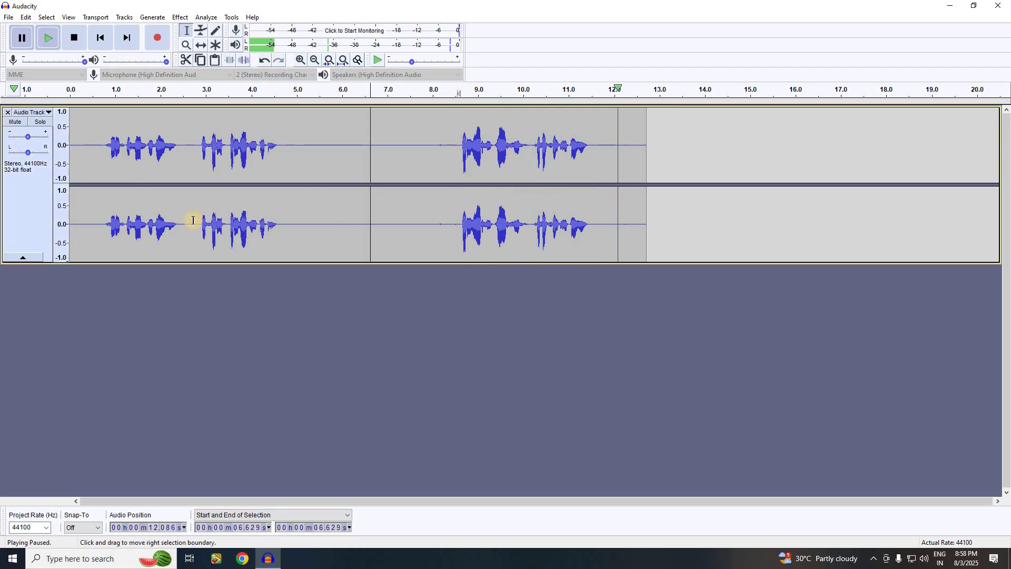
{"action": "left_click_drag", "start_coordinate": [194, 227], "coordinate": [281, 235]}
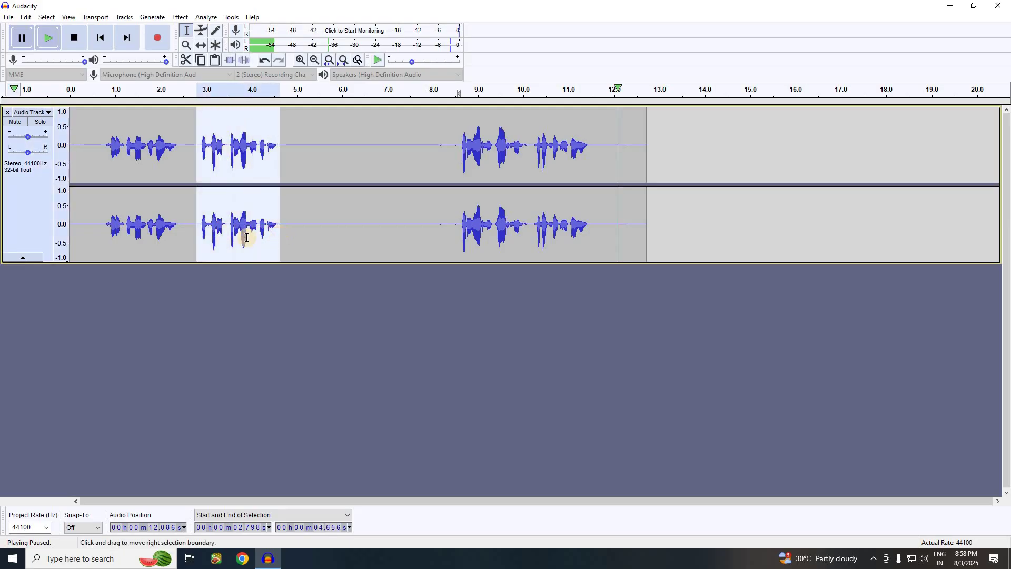
{"action": "left_click", "coordinate": [49, 41]}
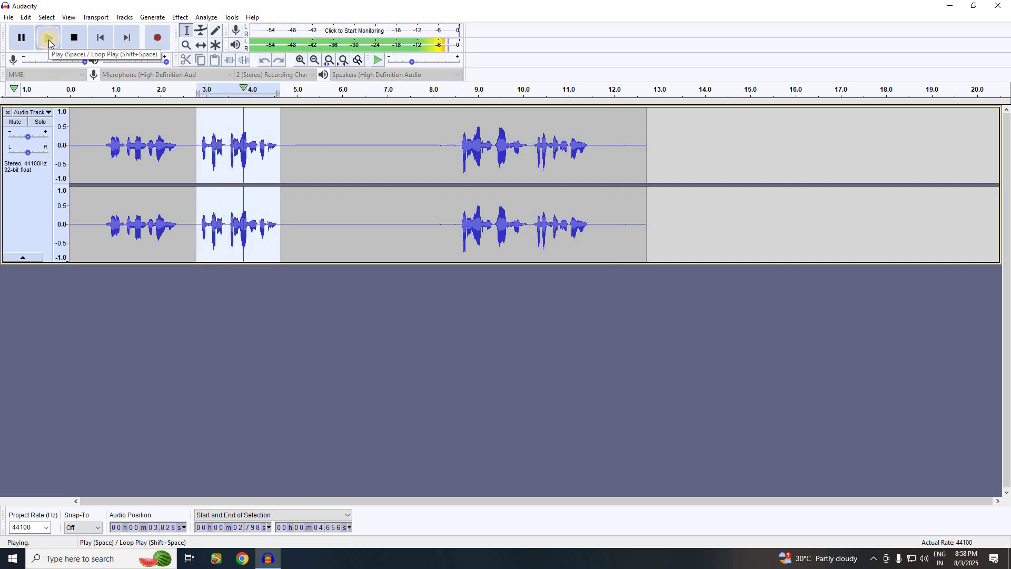
{"action": "left_click", "coordinate": [49, 41]}
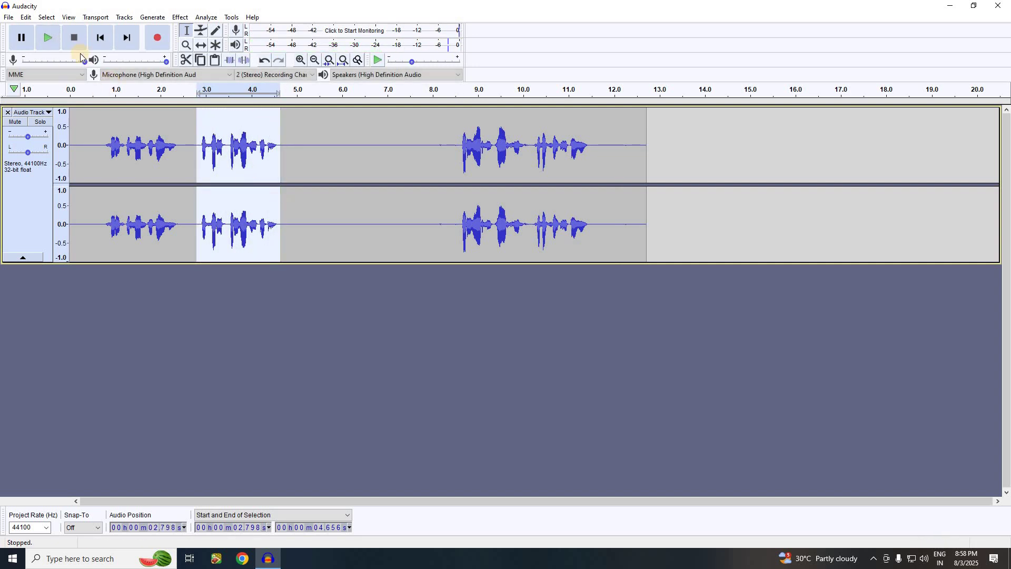
{"action": "left_click", "coordinate": [19, 40]}
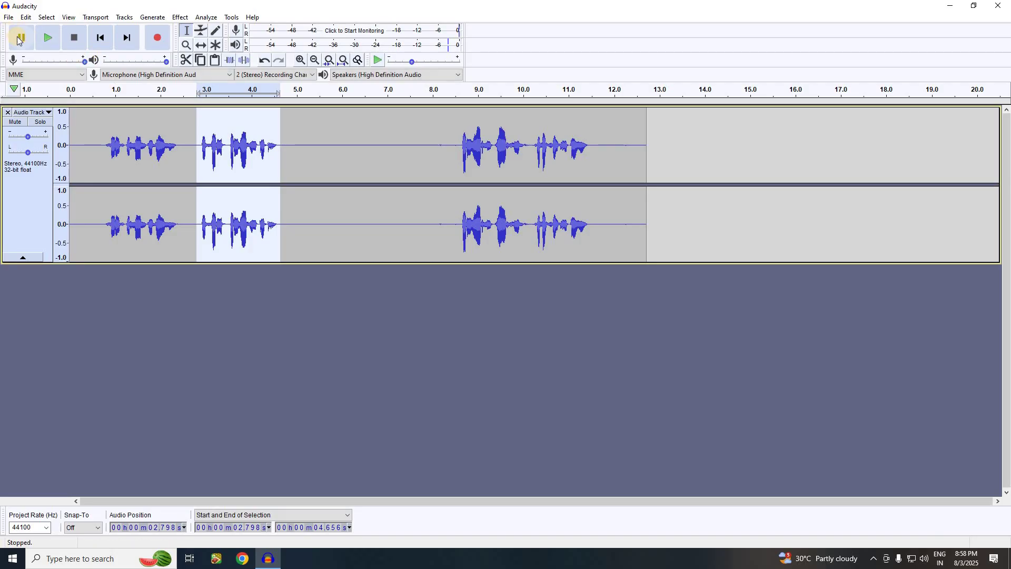
{"action": "left_click", "coordinate": [450, 345]}
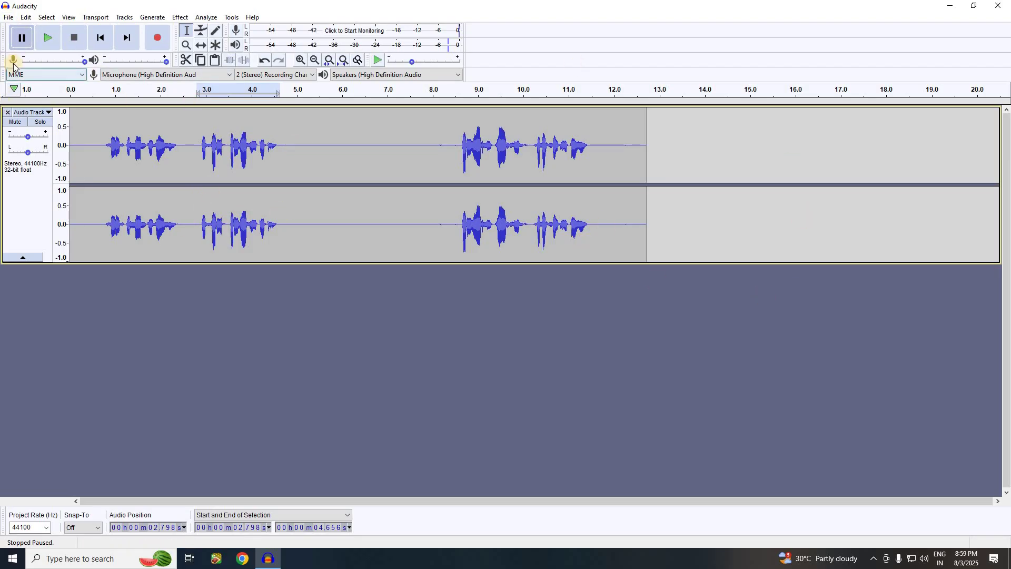
Create a new empty project and shift its window slightly aside from the first one
{"action": "left_click", "coordinate": [9, 18]}
{"action": "left_click", "coordinate": [21, 29]}
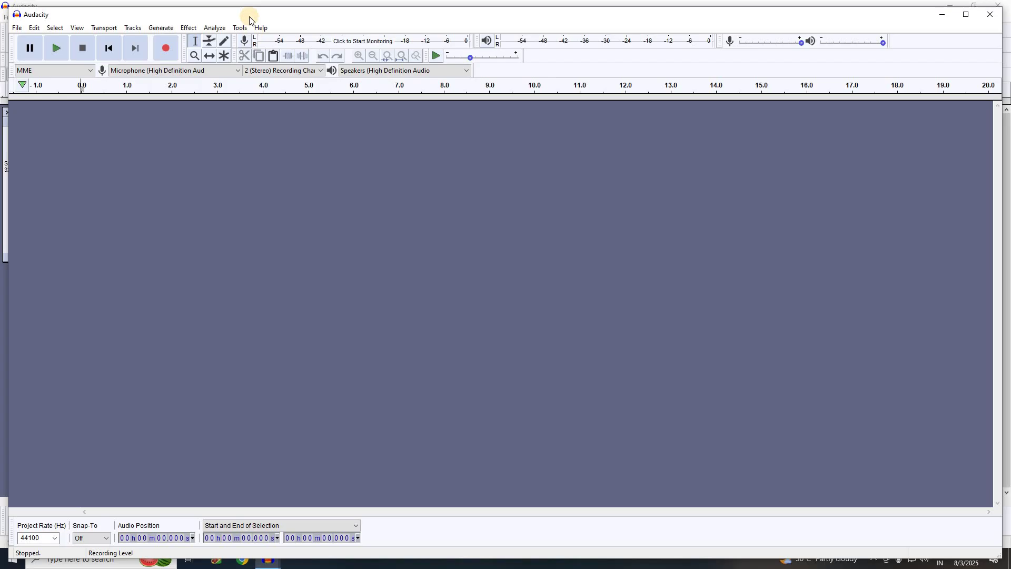
{"action": "mouse_move", "coordinate": [249, 20]}
{"action": "left_mouse_down"}
{"action": "mouse_move", "coordinate": [418, 246]}
{"action": "mouse_move", "coordinate": [267, 20]}
{"action": "left_mouse_up"}
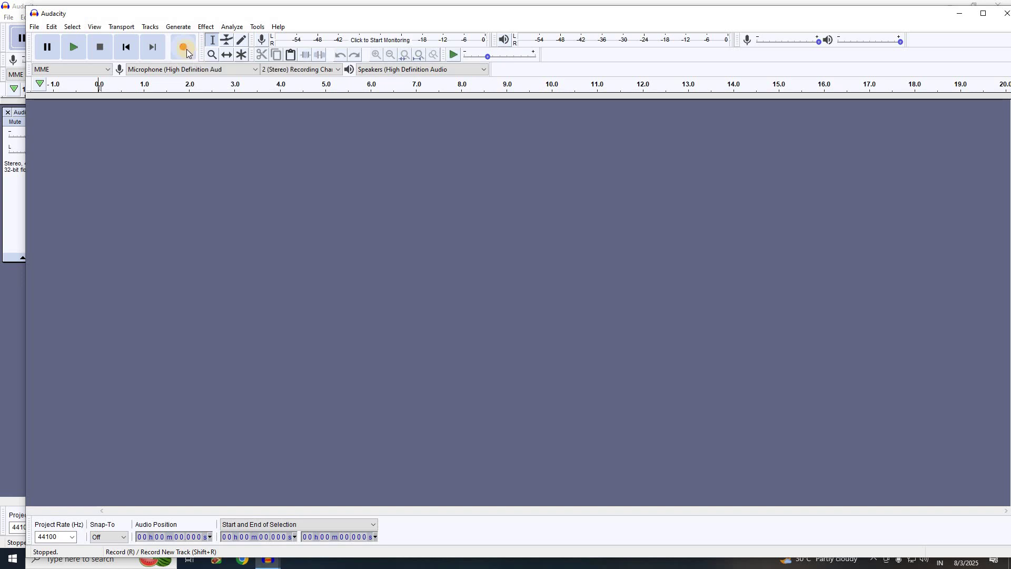
Record a short spoken phrase in the new project, stopping the first empty take and recording again for about 3.3 seconds
{"action": "left_click", "coordinate": [185, 50]}
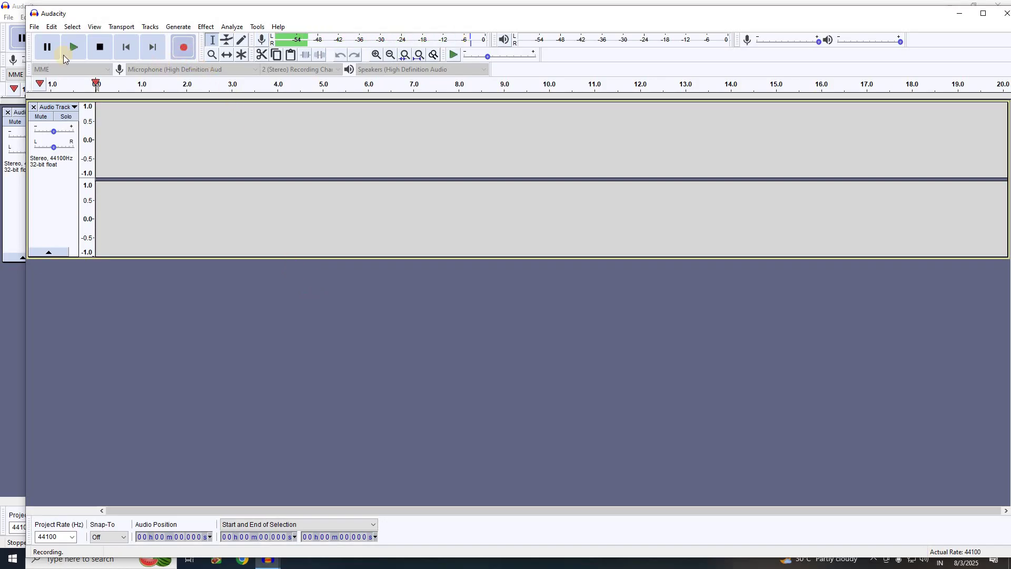
{"action": "left_click", "coordinate": [100, 49]}
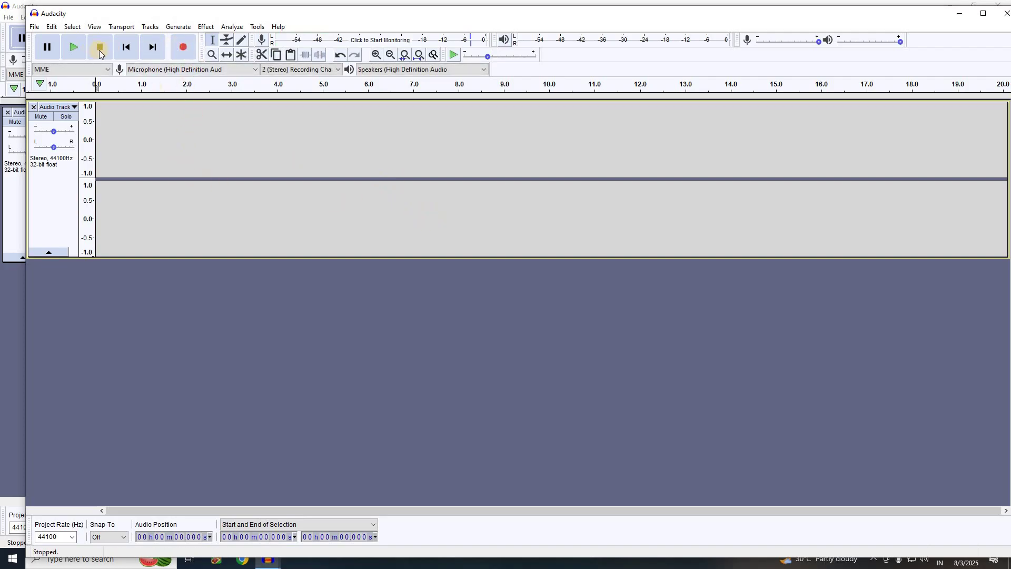
{"action": "left_click", "coordinate": [184, 52]}
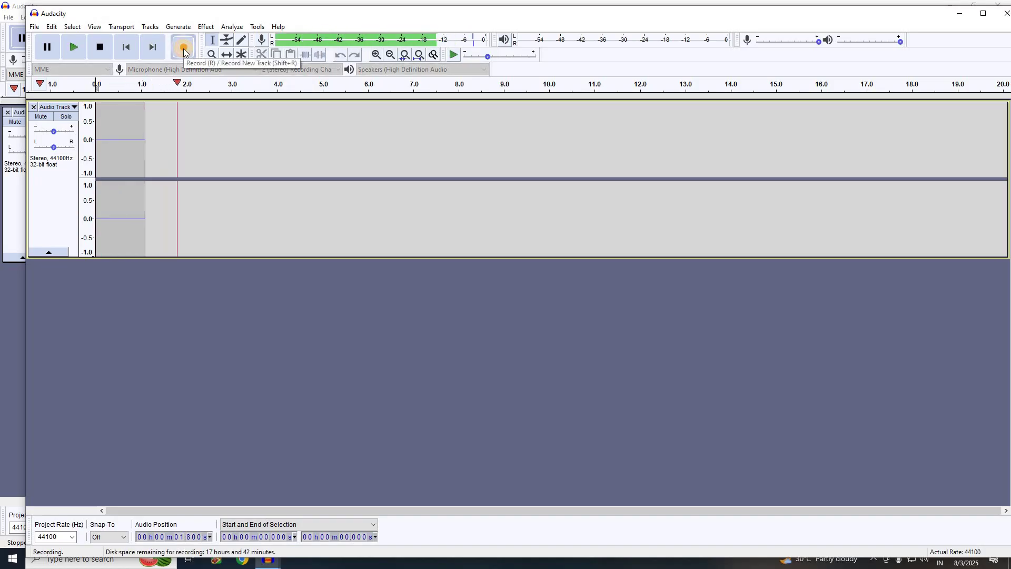
{"action": "left_click", "coordinate": [99, 49]}
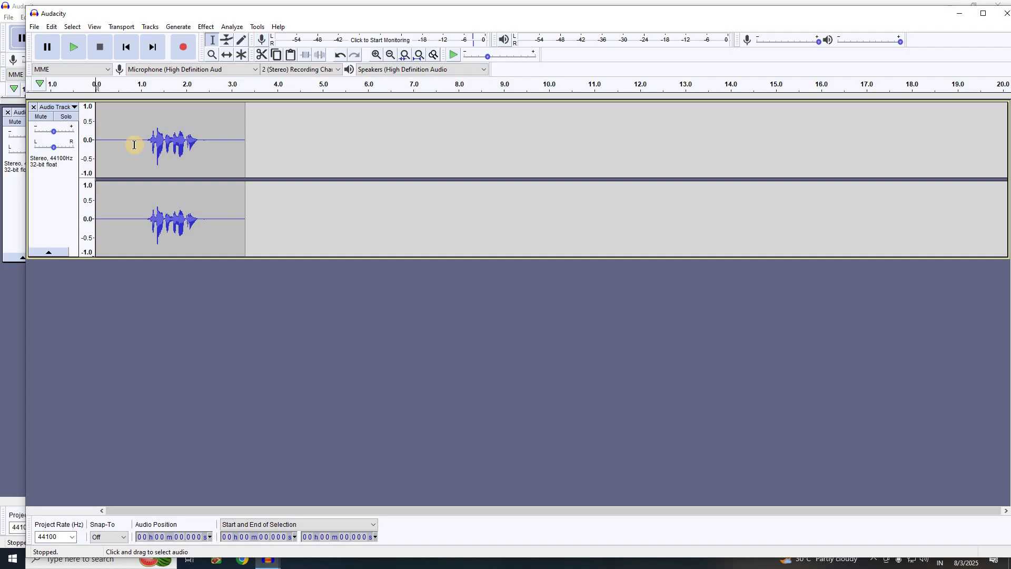
Move the new project's window to uncover the first one, then cut the new phrase between about 0.9 and 2.5 seconds
{"action": "left_click_drag", "start_coordinate": [233, 15], "coordinate": [355, 179]}
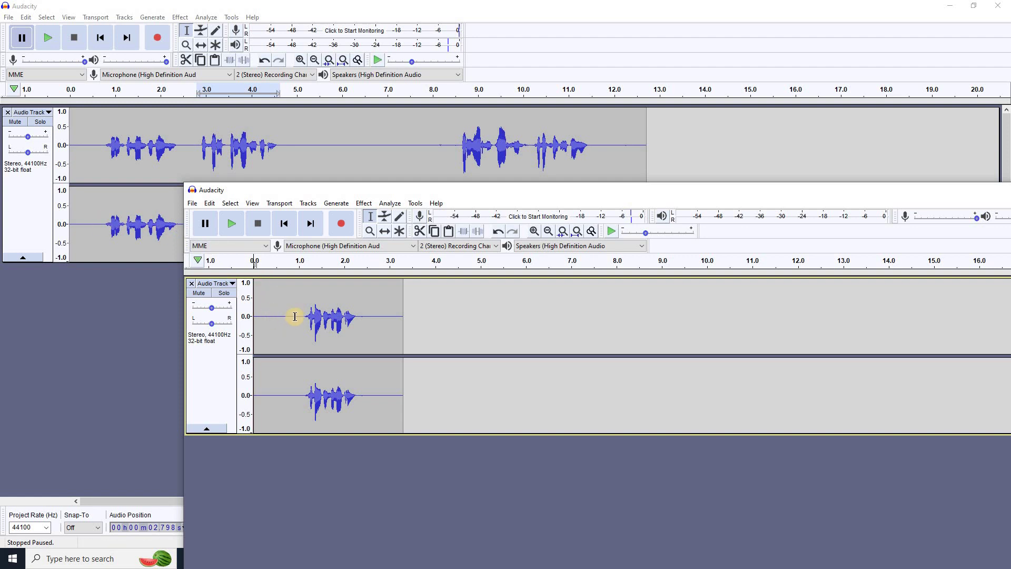
{"action": "left_click_drag", "start_coordinate": [296, 316], "coordinate": [368, 316]}
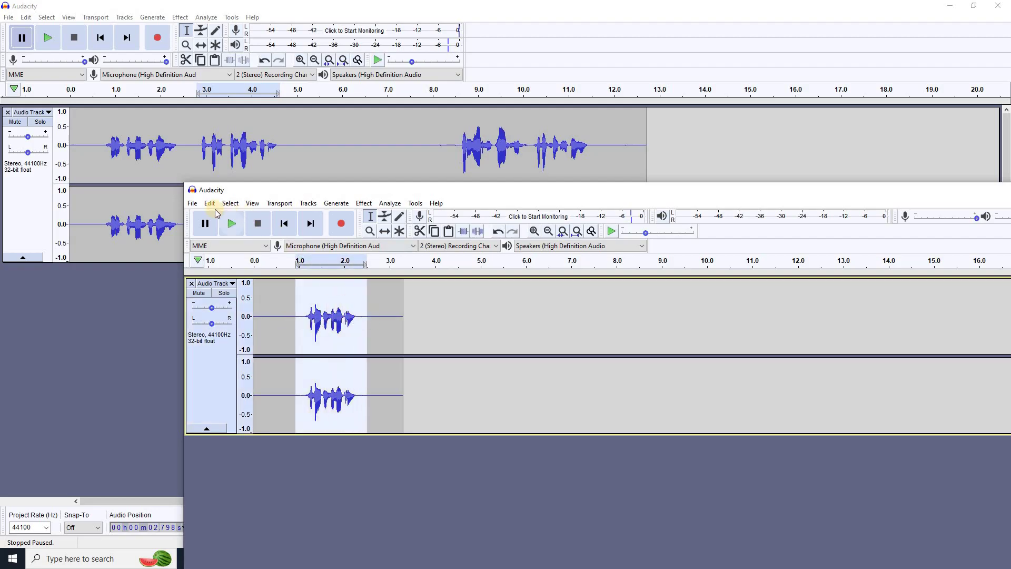
{"action": "left_click", "coordinate": [192, 204]}
{"action": "mouse_move", "coordinate": [208, 208]}
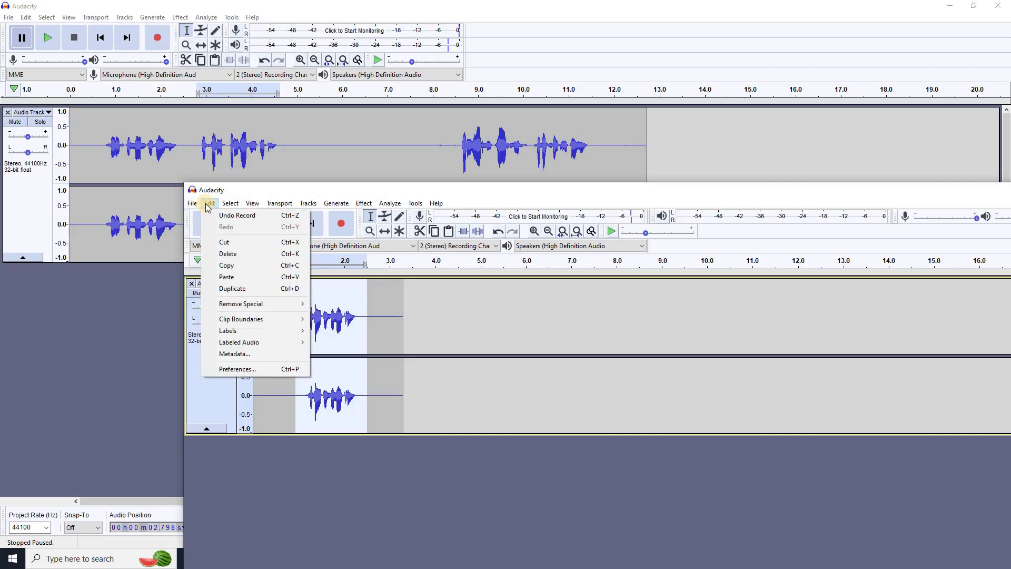
{"action": "left_click", "coordinate": [226, 243]}
Paste the phrase into the first project's track at about 2.66 seconds, between its first and second phrases
{"action": "left_click", "coordinate": [128, 305]}
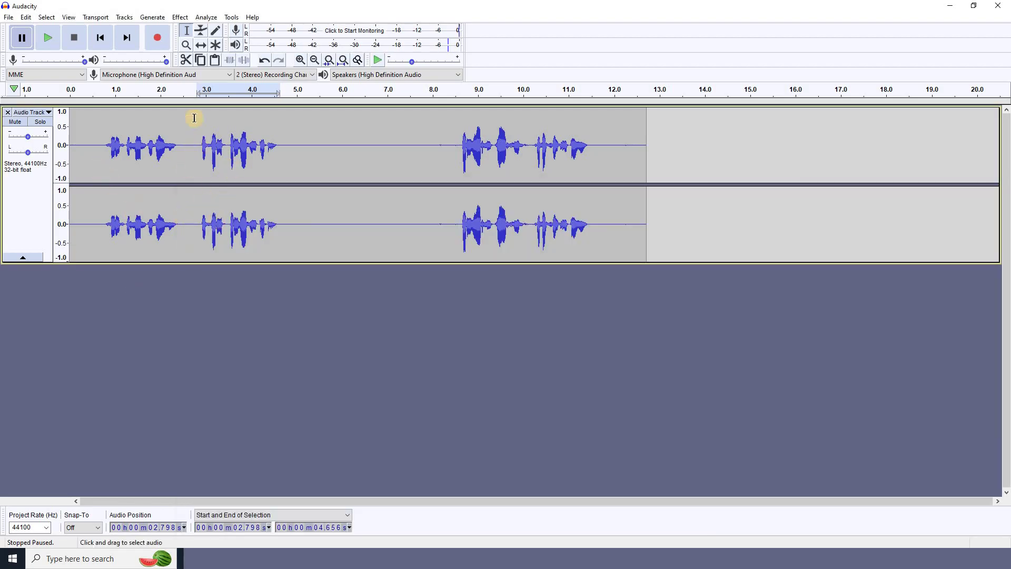
{"action": "left_click", "coordinate": [190, 149]}
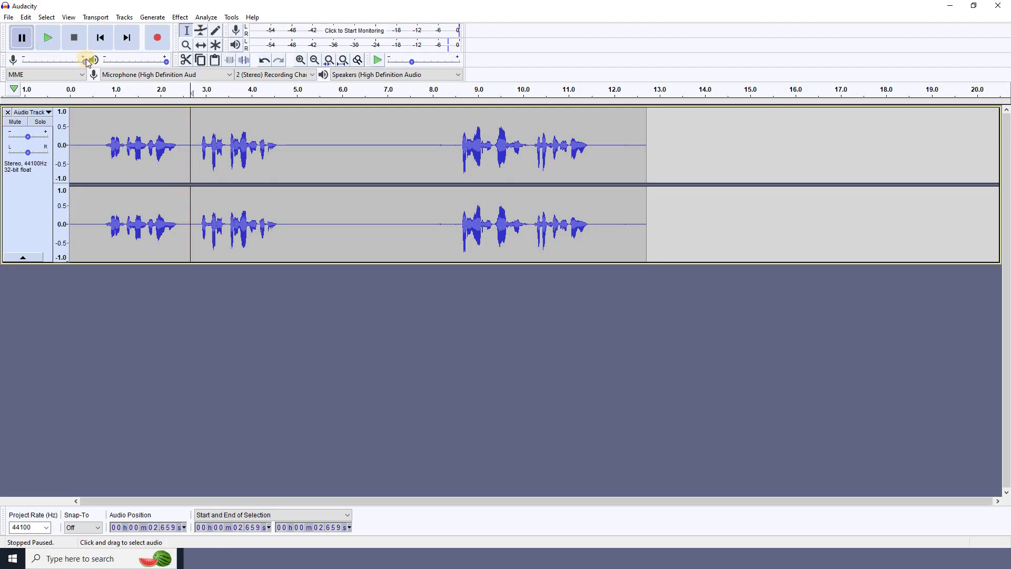
{"action": "left_click", "coordinate": [26, 17]}
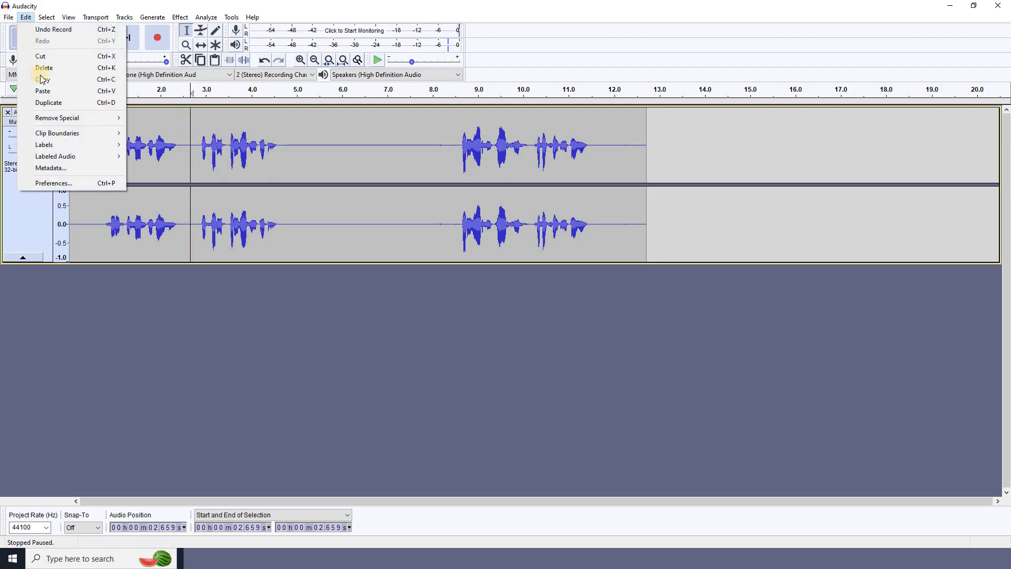
{"action": "left_click", "coordinate": [40, 90]}
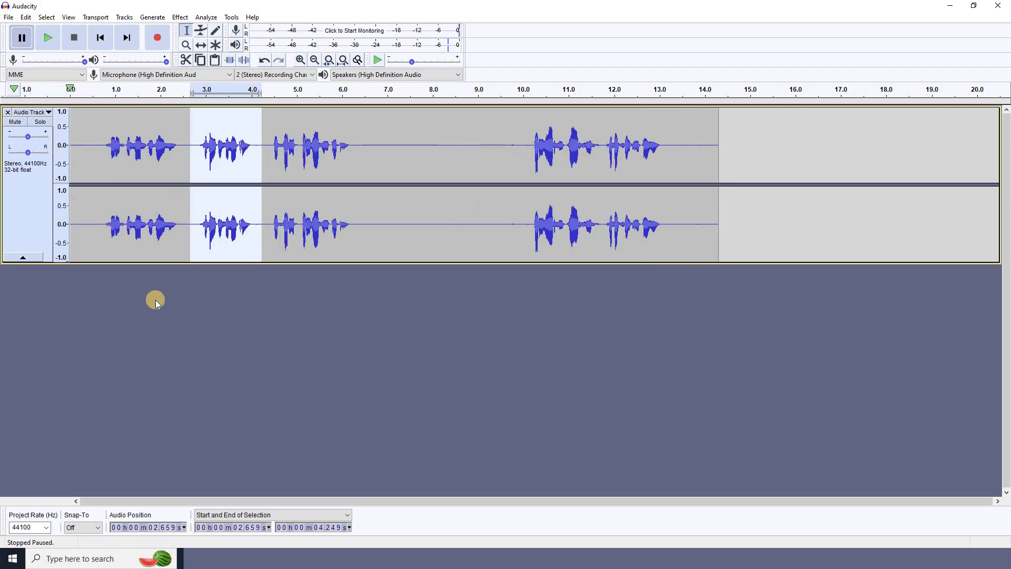
Play the combined track from about 0.7 seconds, just before the first spoken phrase
{"action": "left_click", "coordinate": [104, 232]}
{"action": "left_click", "coordinate": [101, 232]}
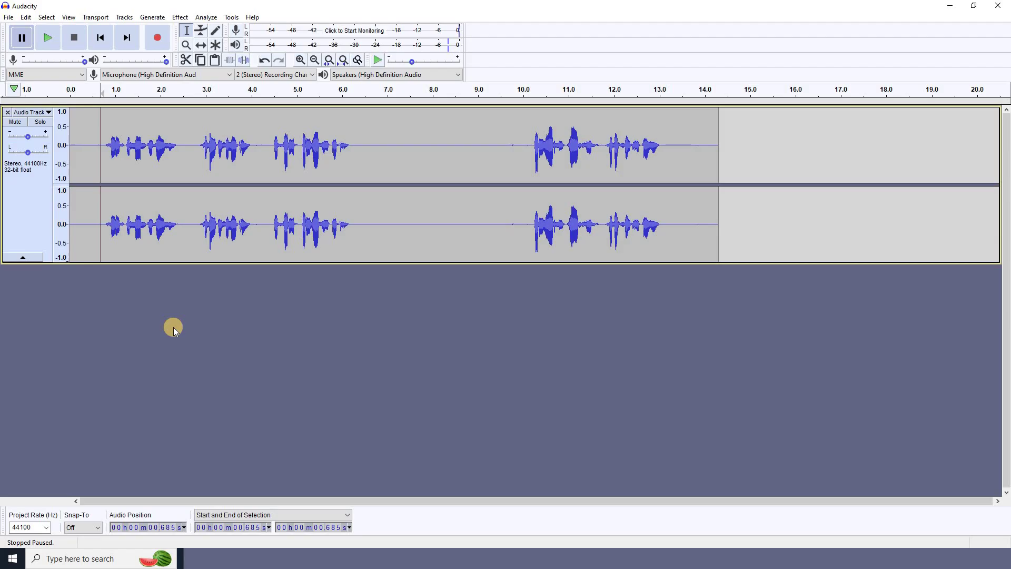
{"action": "key", "text": "space"}
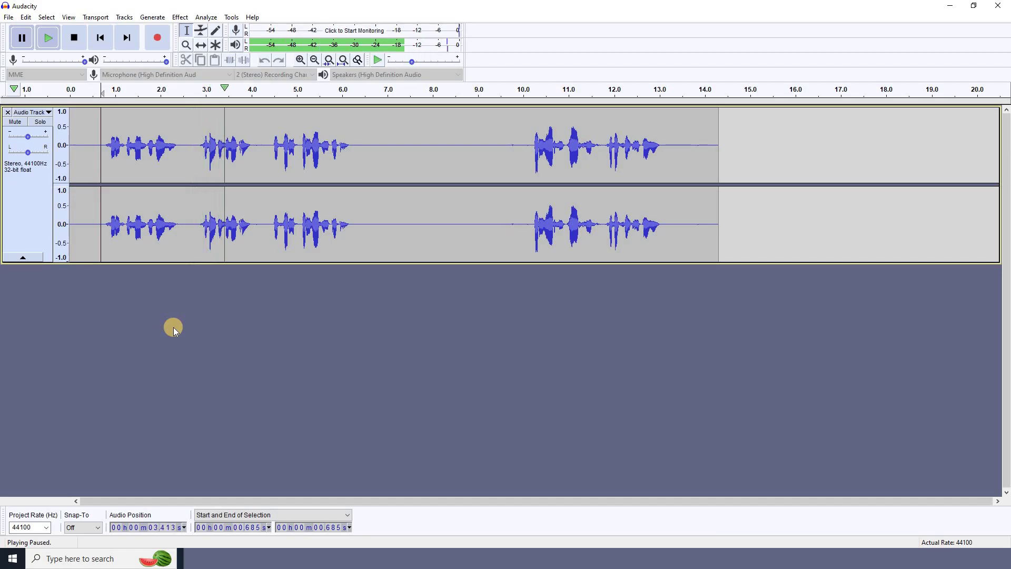
Select part of the silent gap from about 6.76 to 7.6 seconds and clear the selection
{"action": "left_click", "coordinate": [375, 226]}
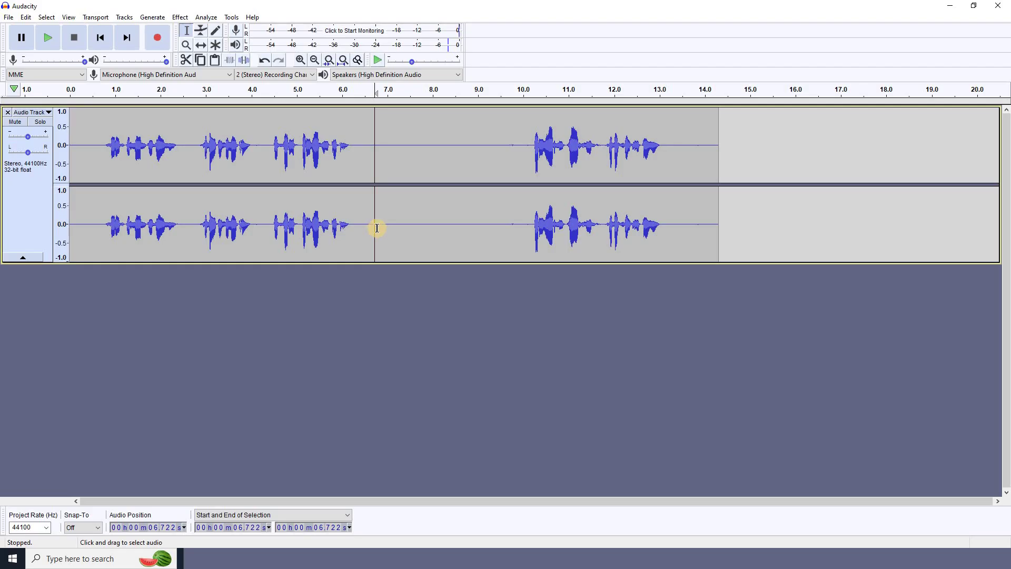
{"action": "left_click_drag", "start_coordinate": [377, 228], "coordinate": [410, 228]}
{"action": "left_click", "coordinate": [386, 284]}
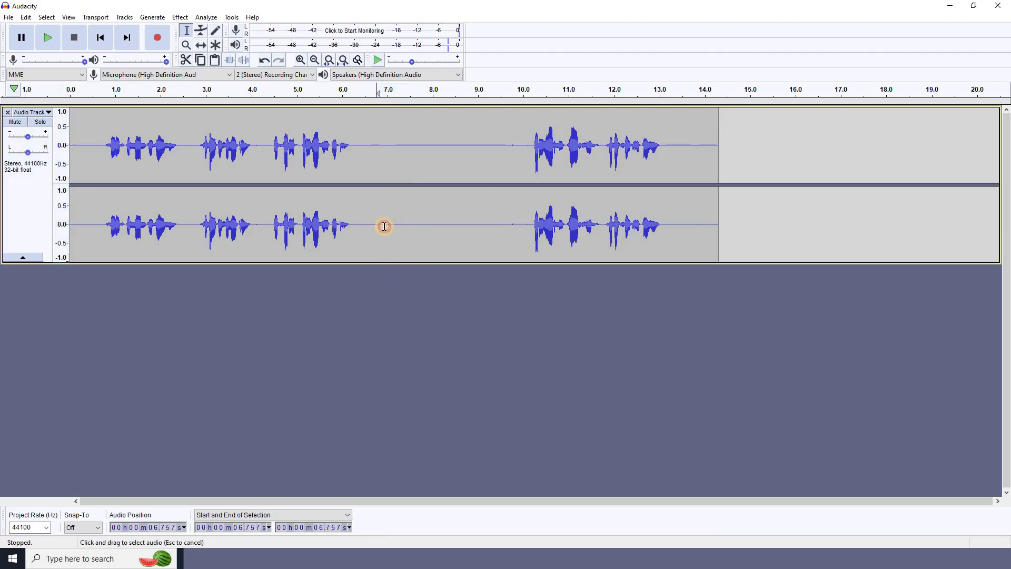
{"action": "left_click_drag", "start_coordinate": [376, 227], "coordinate": [420, 228]}
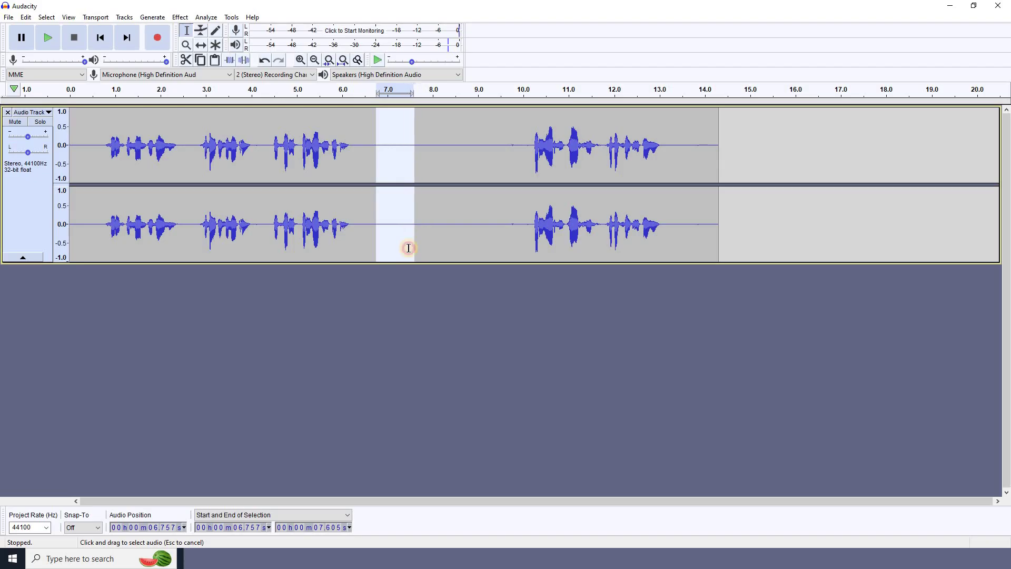
{"action": "left_click", "coordinate": [373, 291]}
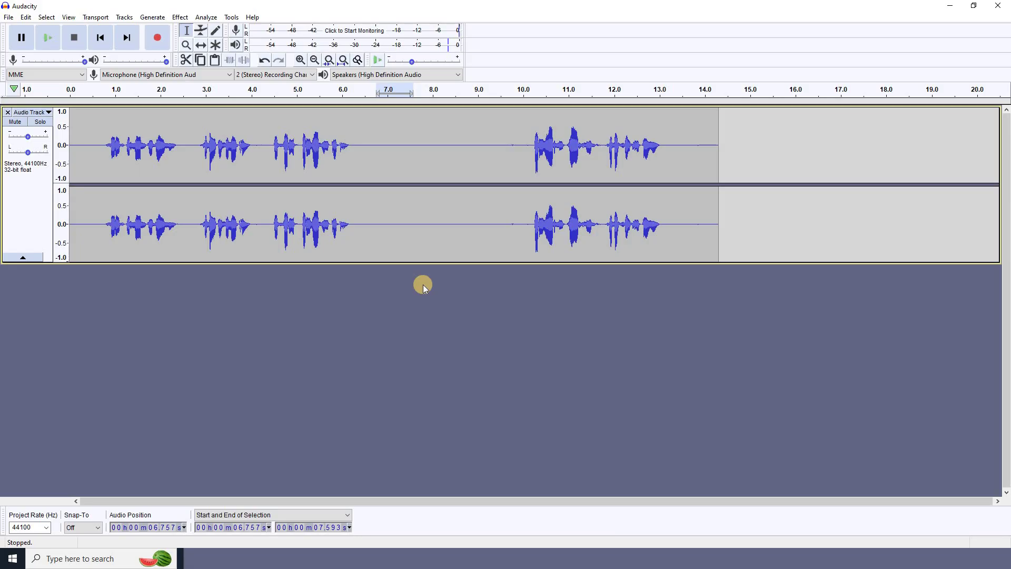
Examine the recorded waveform at close-up and wide zoom levels, from the silent gap to the last phrase and the whole track
{"action": "key", "text": "ctrl+1"}
{"action": "key", "text": "ctrl+1"}
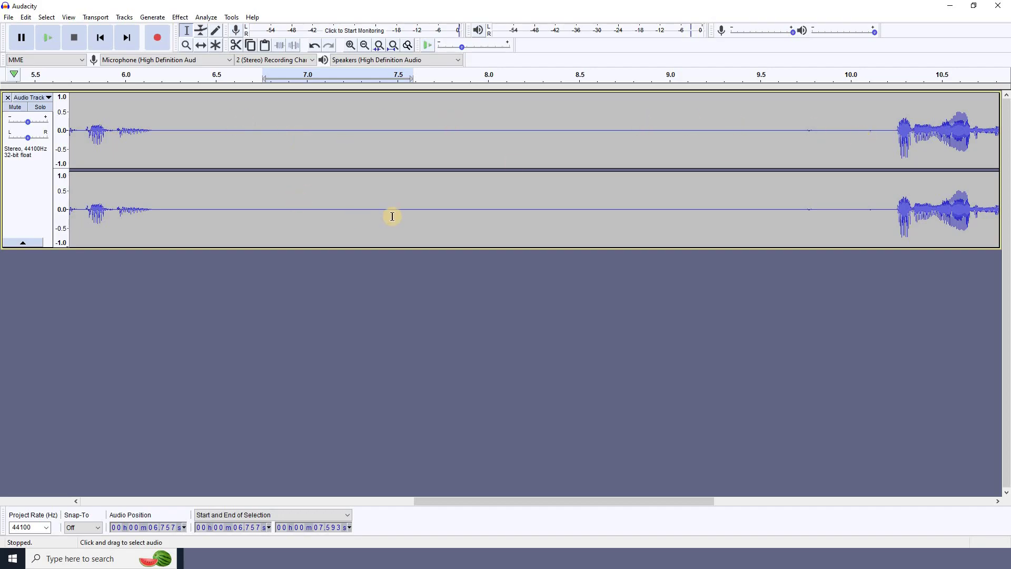
{"action": "key", "text": "ctrl+3"}
{"action": "key", "text": "ctrl+3"}
{"action": "key", "text": "ctrl+3"}
{"action": "key", "text": "ctrl+3"}
{"action": "key", "text": "ctrl+3"}
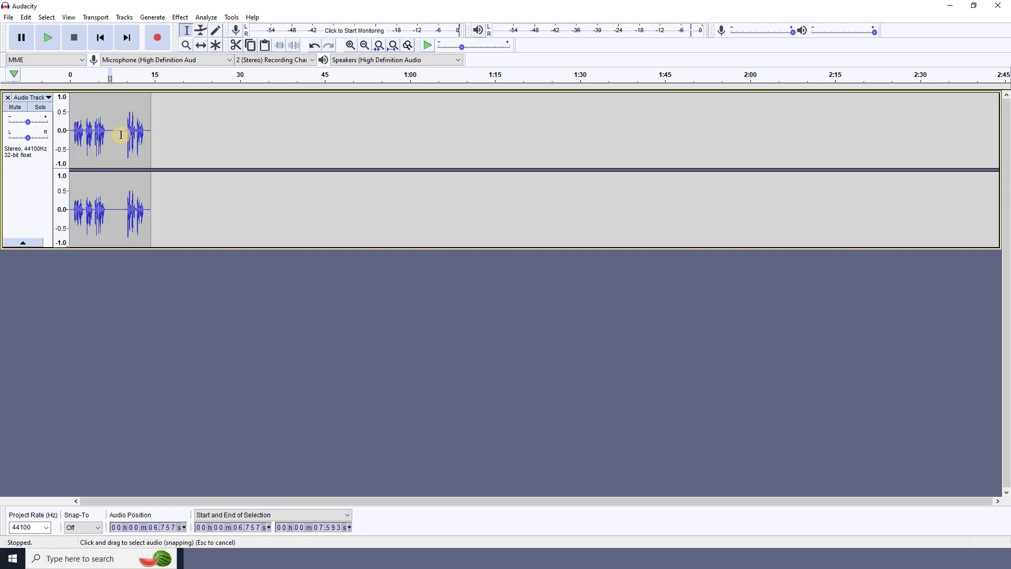
{"action": "scroll", "coordinate": [128, 134], "scroll_direction": "up", "scroll_amount": 4}
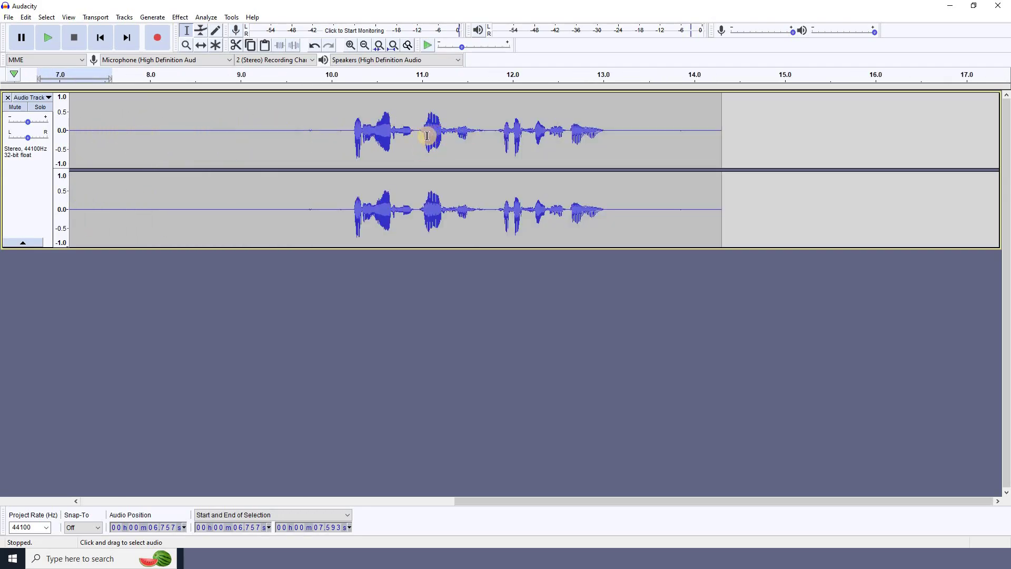
{"action": "scroll", "coordinate": [418, 131], "scroll_direction": "up", "scroll_amount": 1}
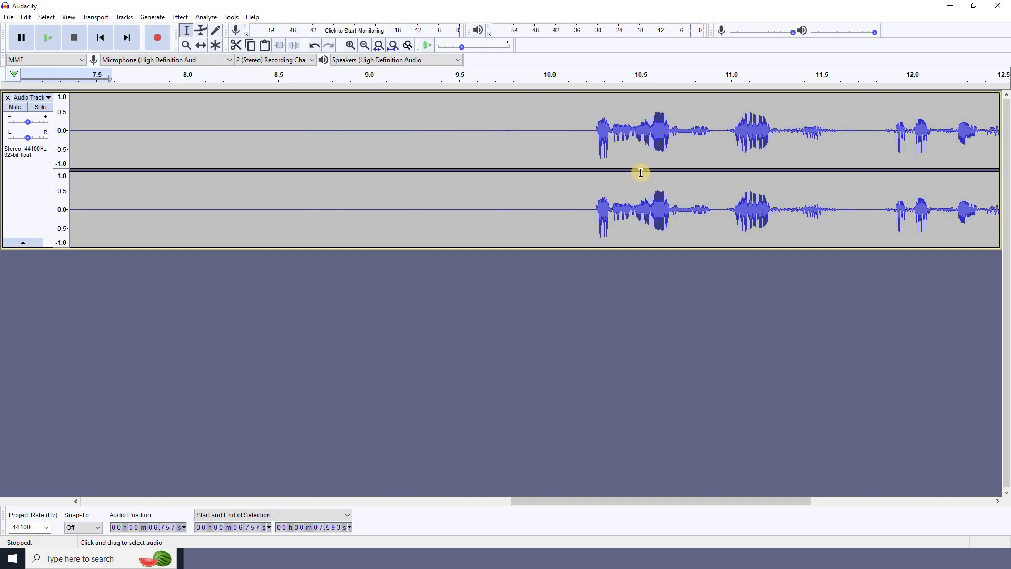
{"action": "scroll", "coordinate": [698, 166], "scroll_direction": "down", "scroll_amount": 2}
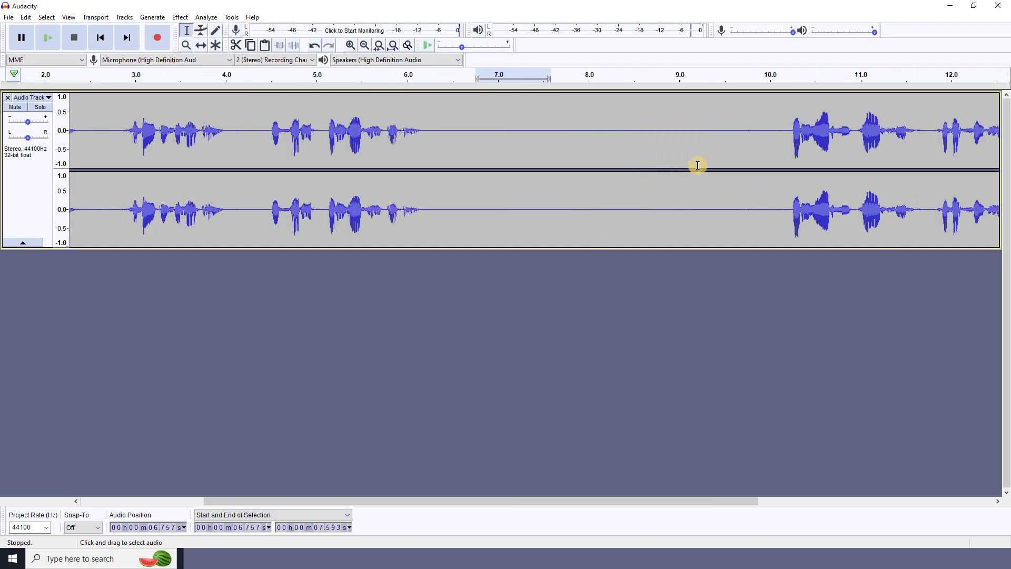
{"action": "scroll", "coordinate": [698, 166], "scroll_direction": "right", "scroll_amount": 3}
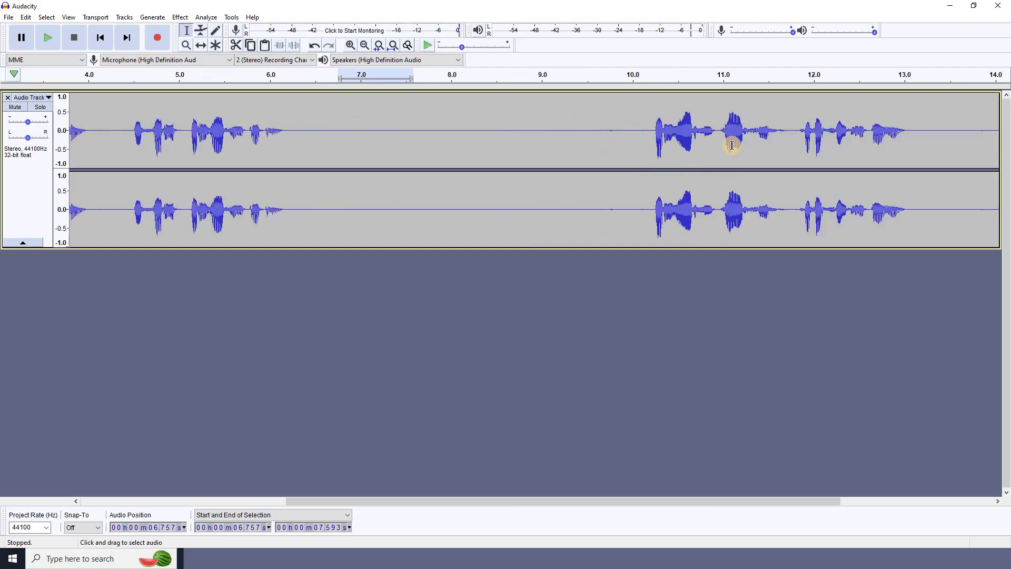
{"action": "scroll", "coordinate": [722, 142], "scroll_direction": "down", "scroll_amount": 2}
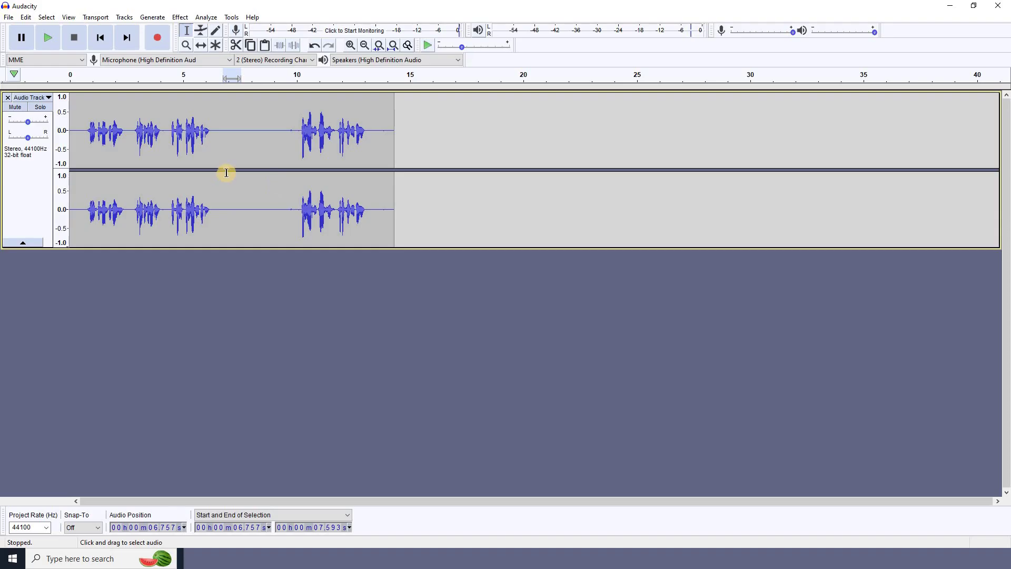
{"action": "scroll", "coordinate": [224, 143], "scroll_direction": "up", "scroll_amount": 1}
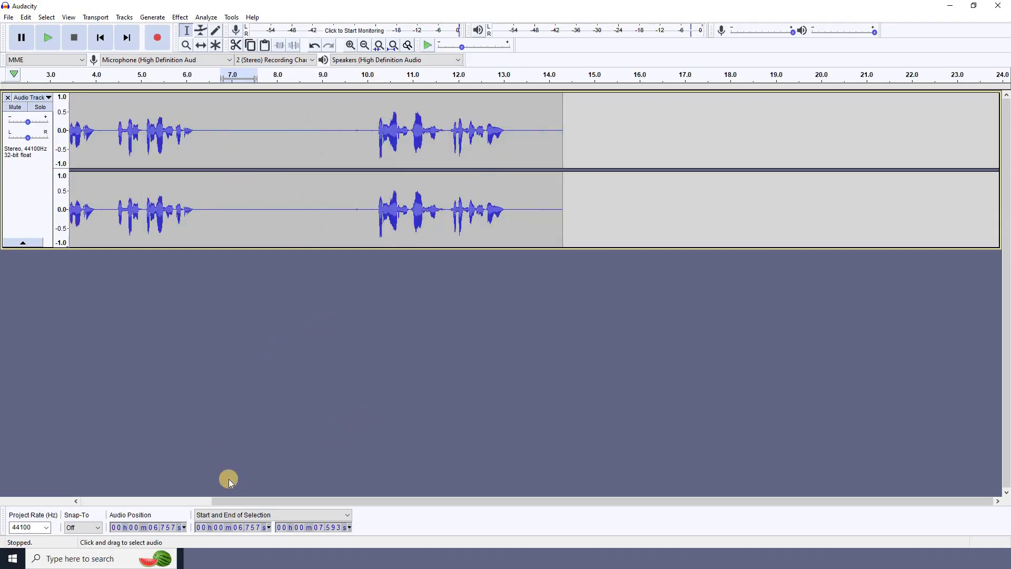
{"action": "left_click_drag", "start_coordinate": [226, 501], "coordinate": [124, 499]}
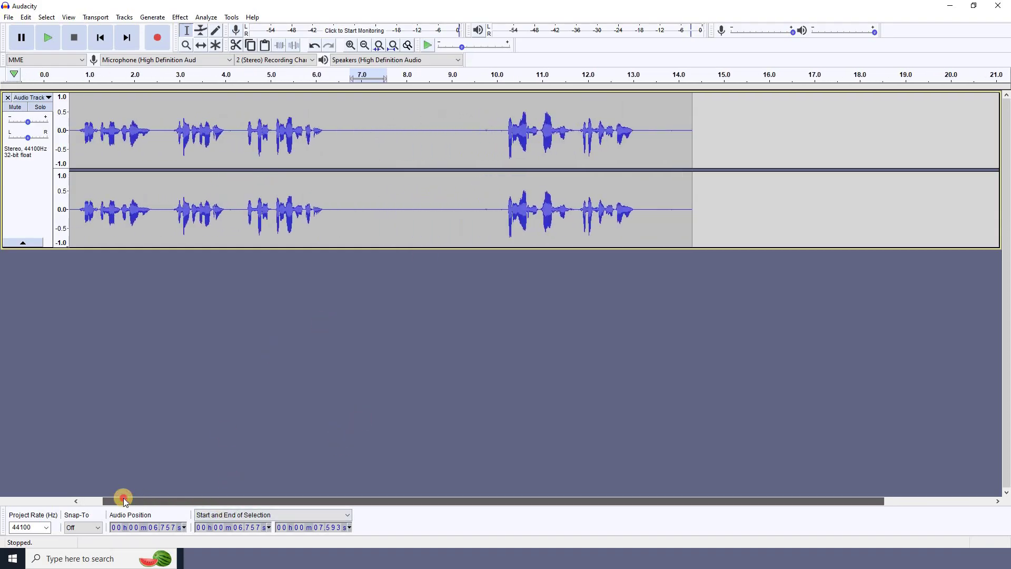
{"action": "left_click_drag", "start_coordinate": [332, 501], "coordinate": [267, 501]}
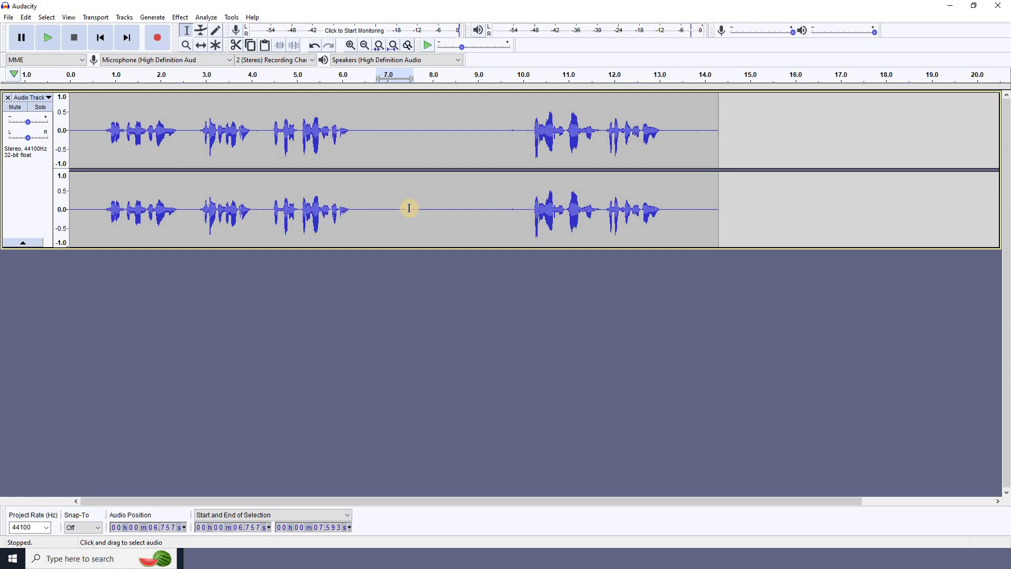
Select a short piece of the silent gap from about 6.98 to 7.28 seconds and play it
{"action": "left_click_drag", "start_coordinate": [401, 208], "coordinate": [416, 209]}
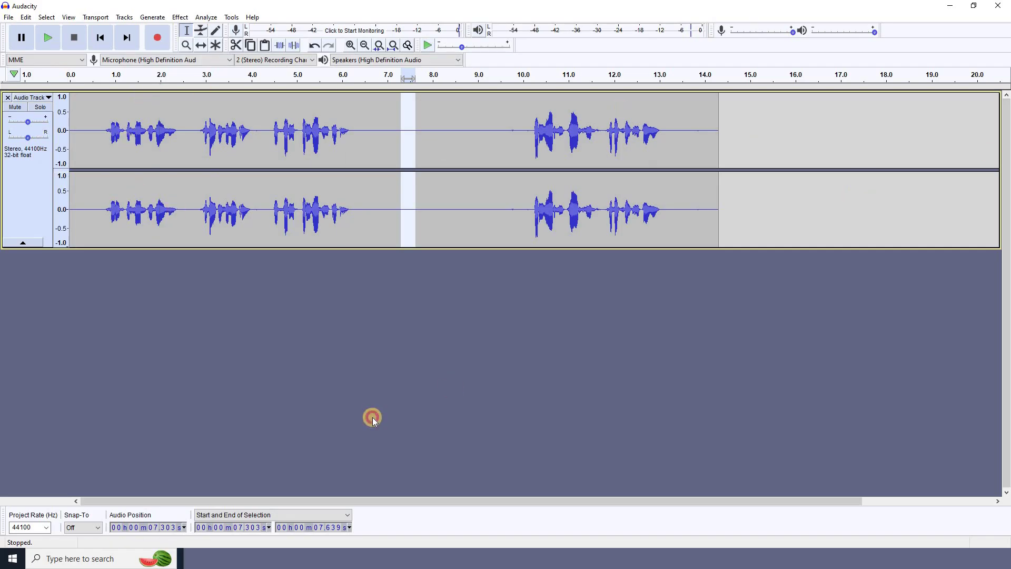
{"action": "left_click", "coordinate": [373, 417]}
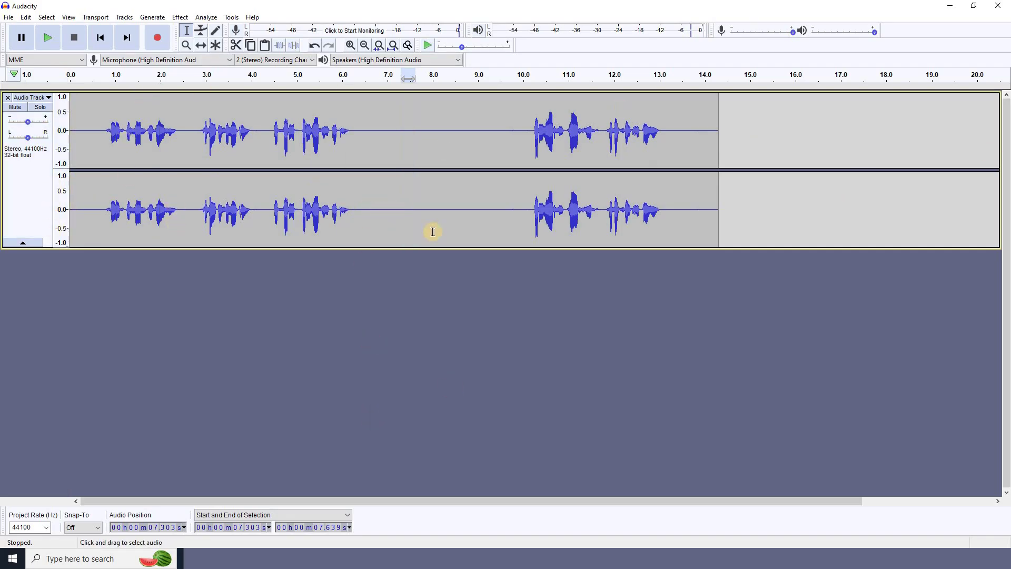
{"action": "left_click_drag", "start_coordinate": [386, 210], "coordinate": [400, 211]}
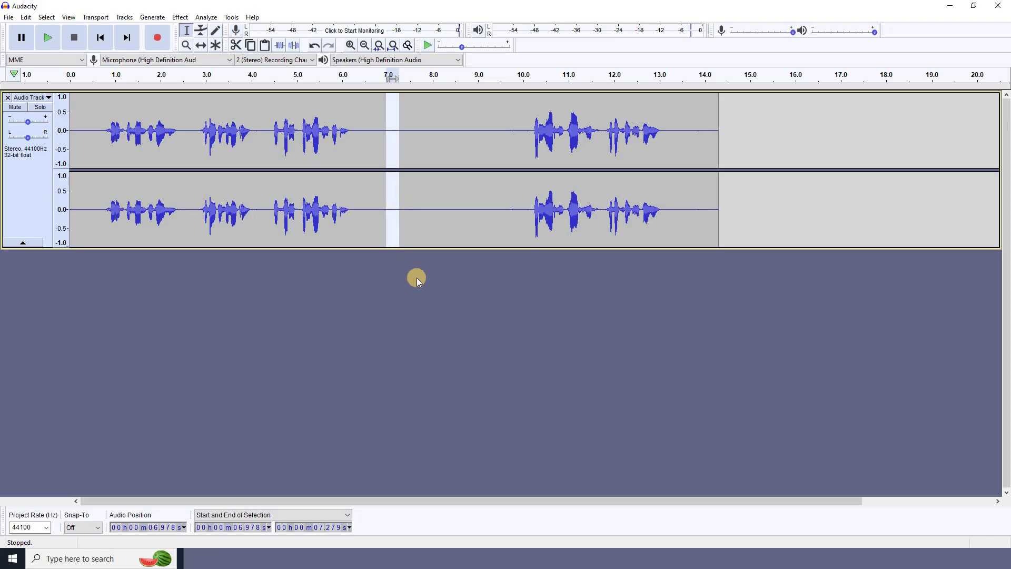
{"action": "left_click", "coordinate": [48, 44]}
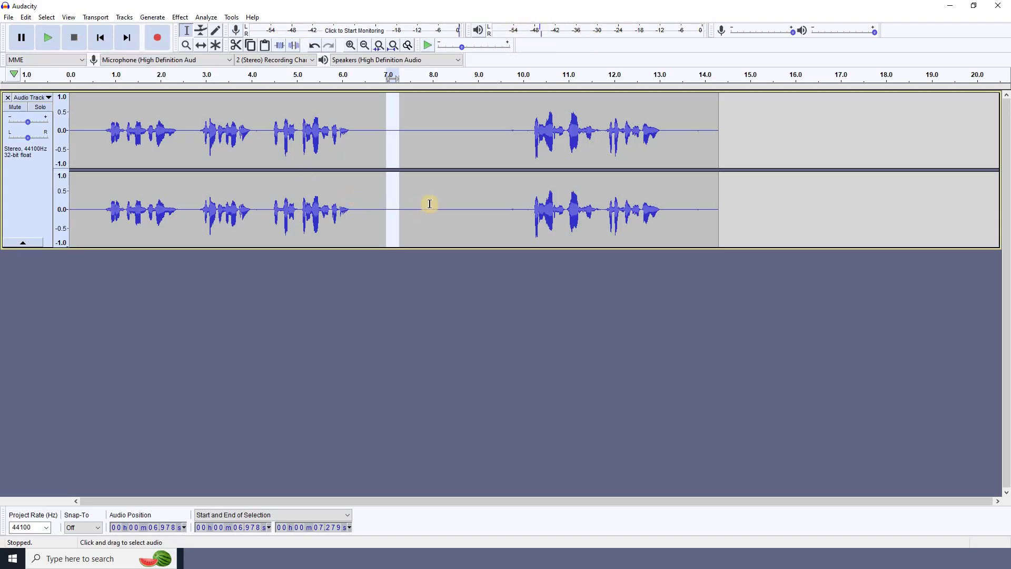
Select the silent part from about 6.85 to 7.37 seconds and play it several times to check its playback level
{"action": "left_click", "coordinate": [381, 130]}
{"action": "left_click_drag", "start_coordinate": [382, 130], "coordinate": [405, 129]}
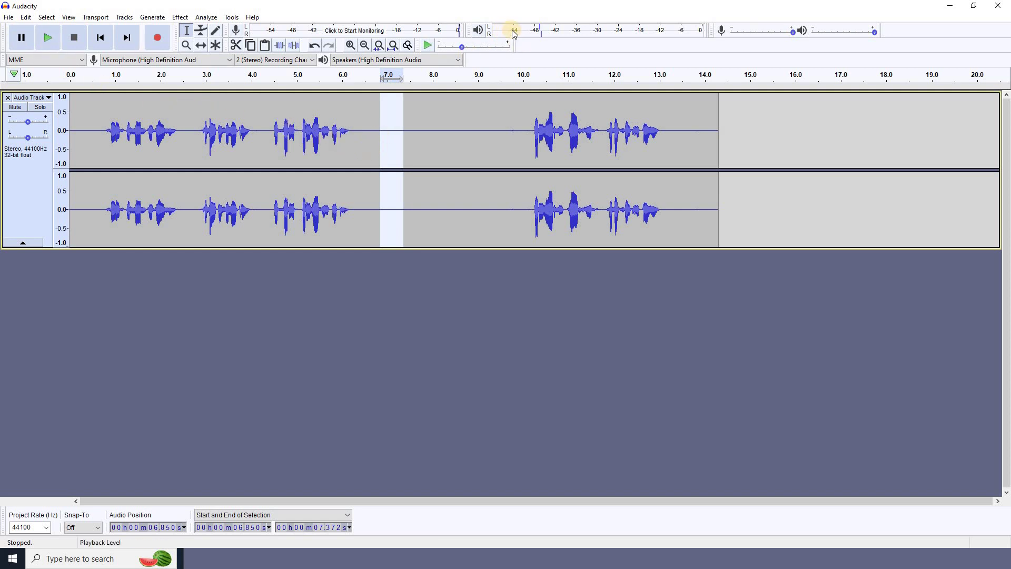
{"action": "left_click", "coordinate": [48, 38]}
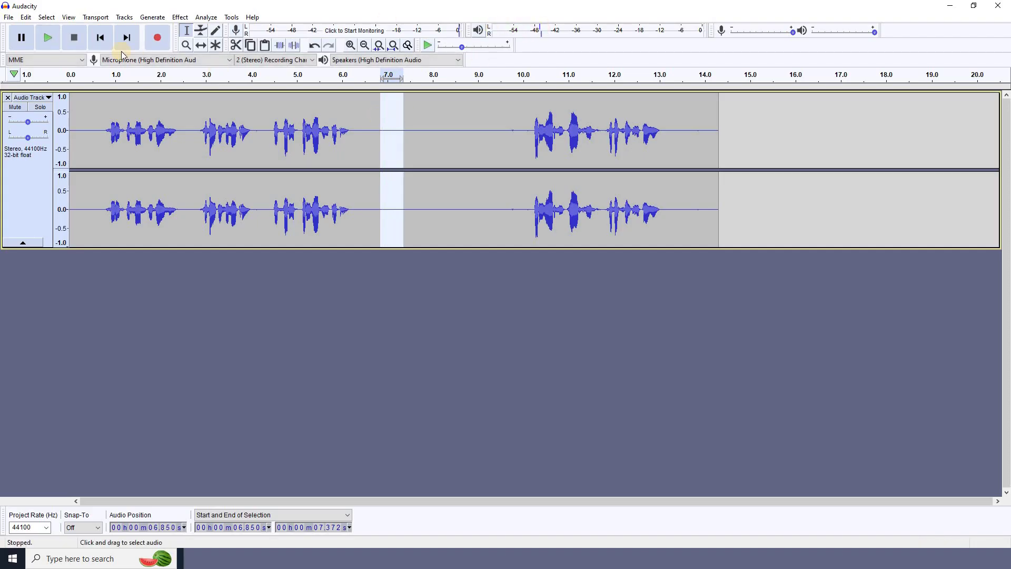
{"action": "left_click", "coordinate": [55, 41]}
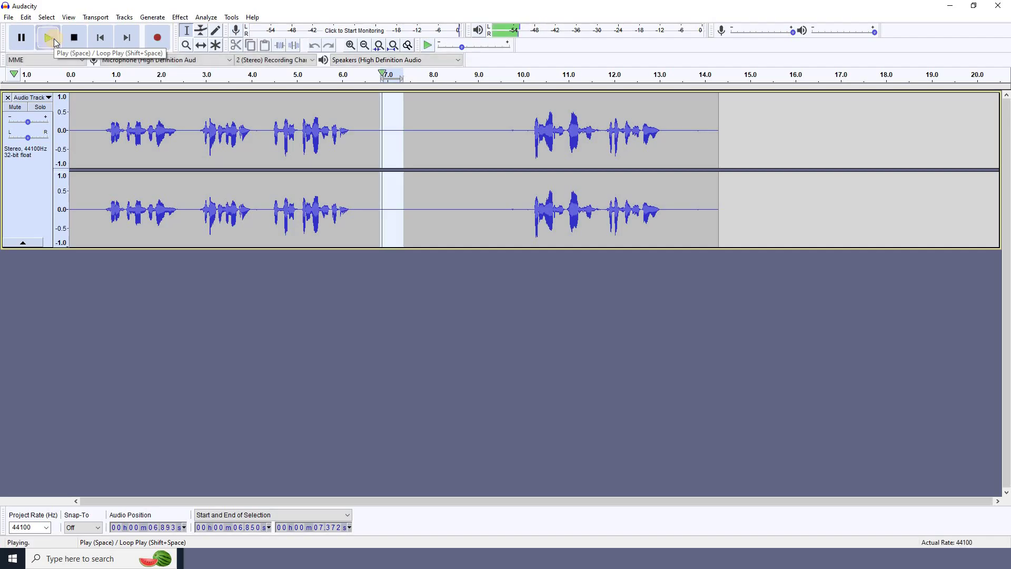
{"action": "left_click", "coordinate": [53, 39]}
{"action": "left_click", "coordinate": [53, 39]}
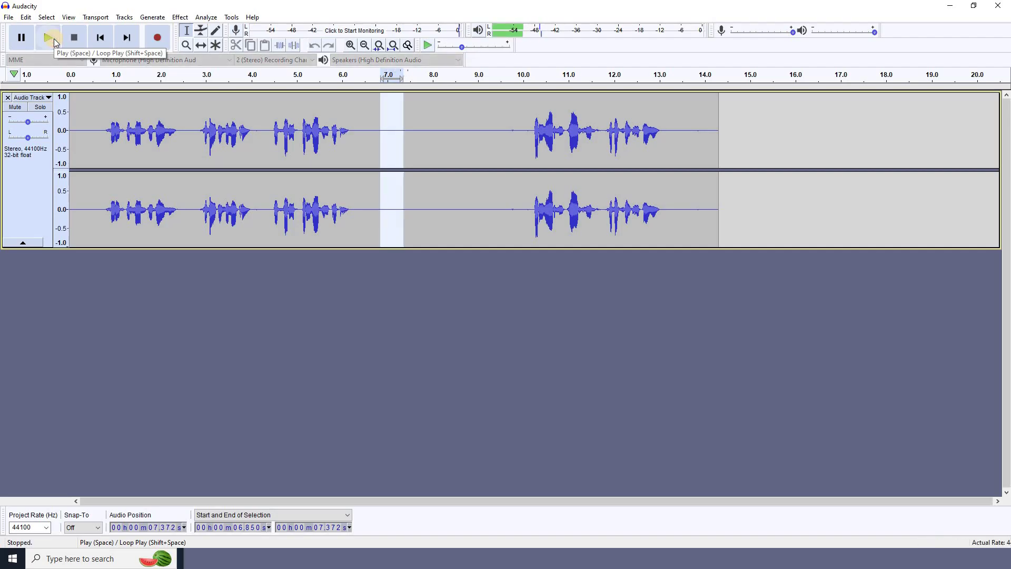
Replay the selected silent part several times to check its playback level, and clear the track selection
{"action": "left_click", "coordinate": [53, 39]}
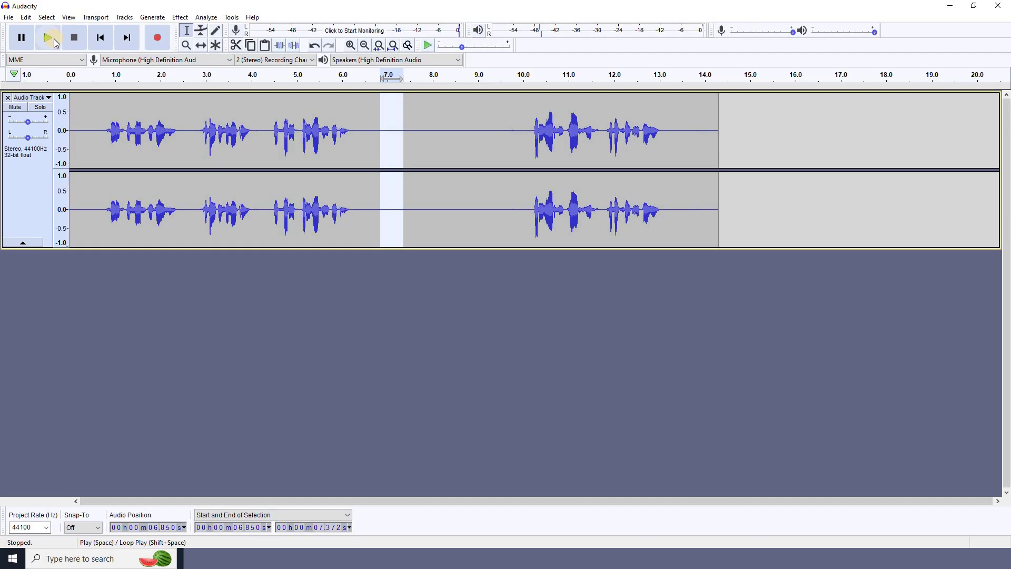
{"action": "left_click", "coordinate": [55, 40]}
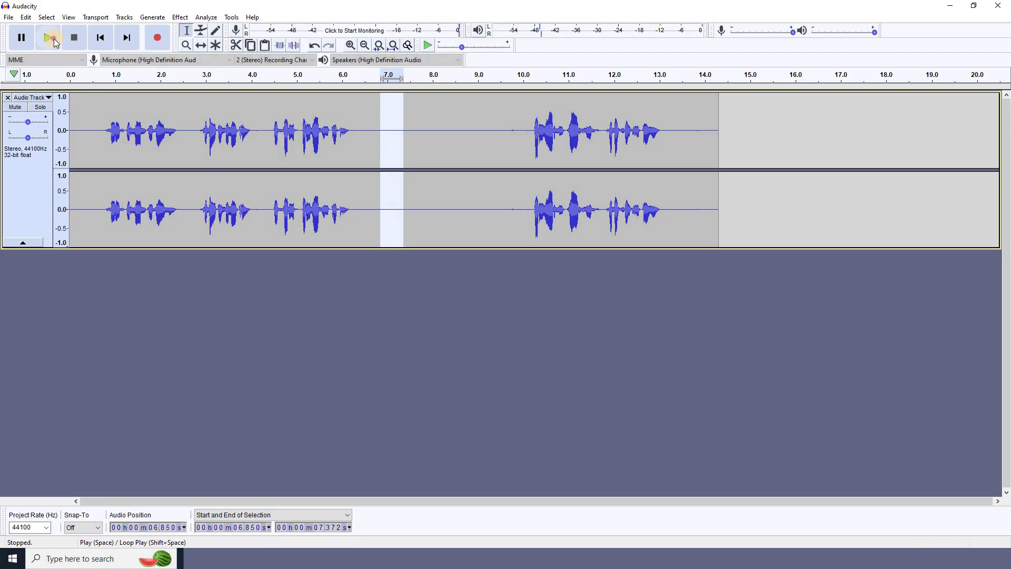
{"action": "left_click", "coordinate": [55, 40]}
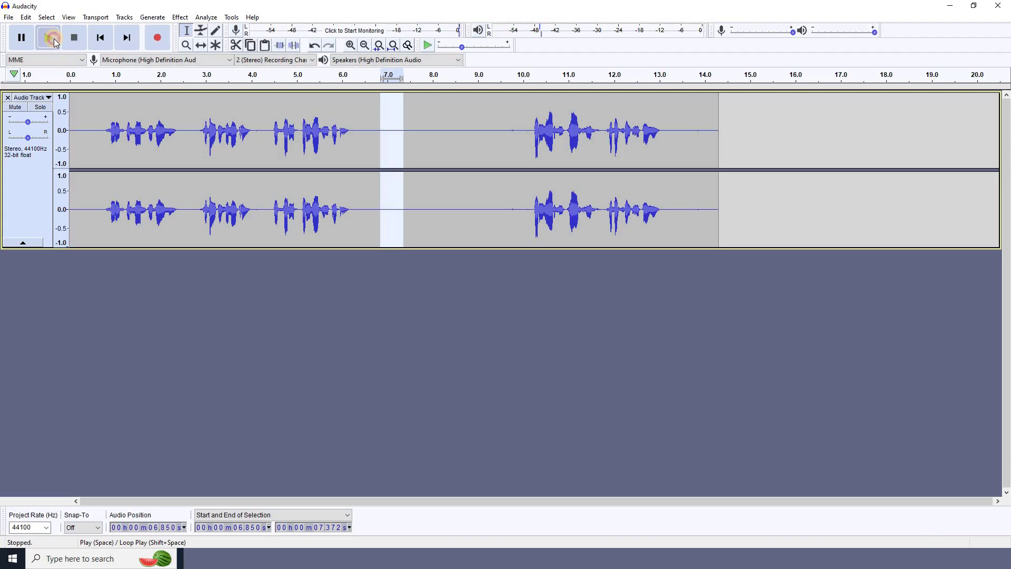
{"action": "left_click", "coordinate": [55, 40]}
{"action": "left_click", "coordinate": [54, 40]}
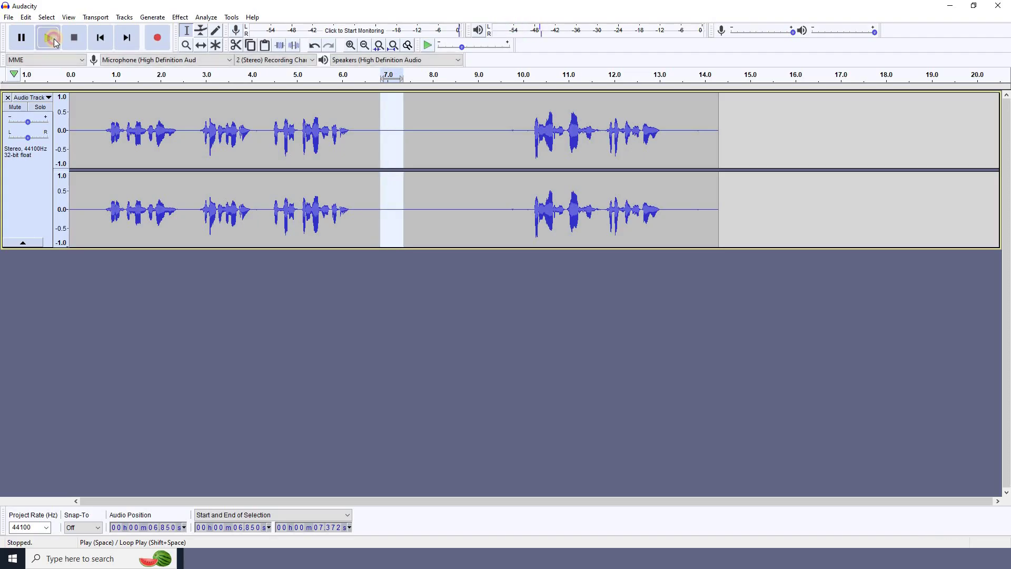
{"action": "left_click", "coordinate": [465, 301]}
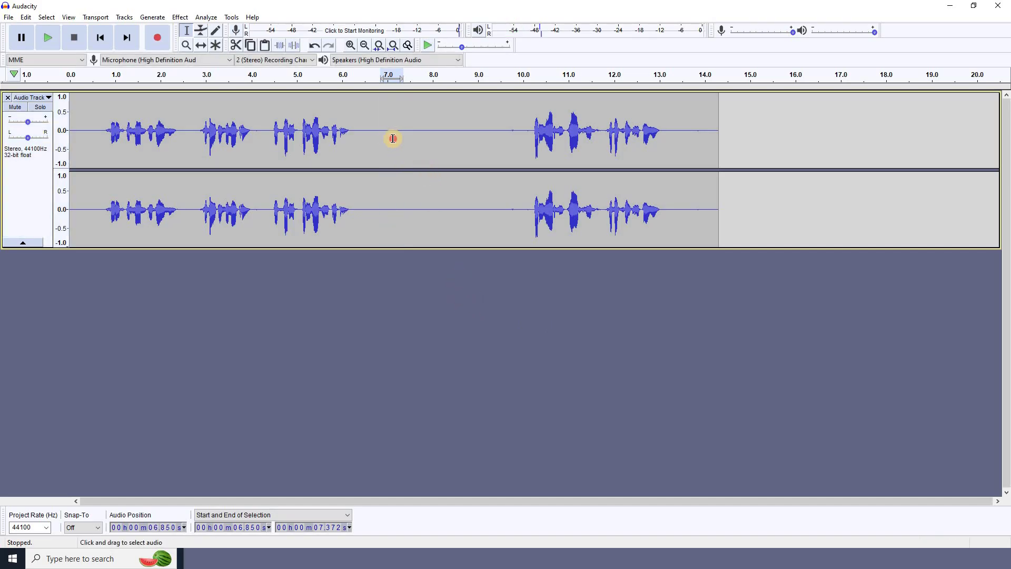
{"action": "left_click_drag", "start_coordinate": [271, 132], "coordinate": [689, 150]}
{"action": "left_click", "coordinate": [536, 298]}
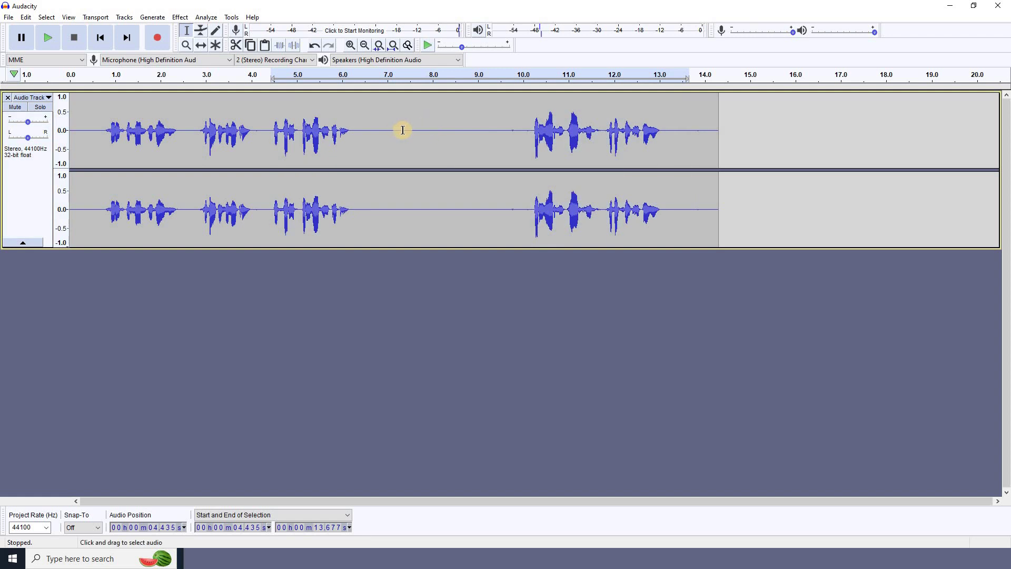
Play the silent part from about 7.35 to 7.86 seconds and capture it as the noise profile for Noise Reduction
{"action": "left_click_drag", "start_coordinate": [403, 130], "coordinate": [426, 131]}
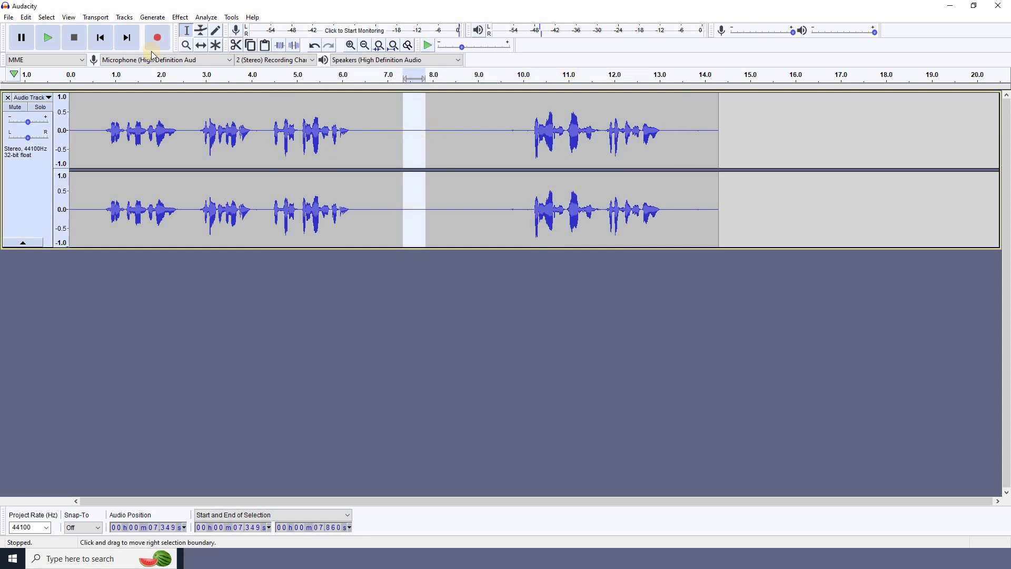
{"action": "left_click", "coordinate": [47, 41]}
{"action": "left_click", "coordinate": [181, 18]}
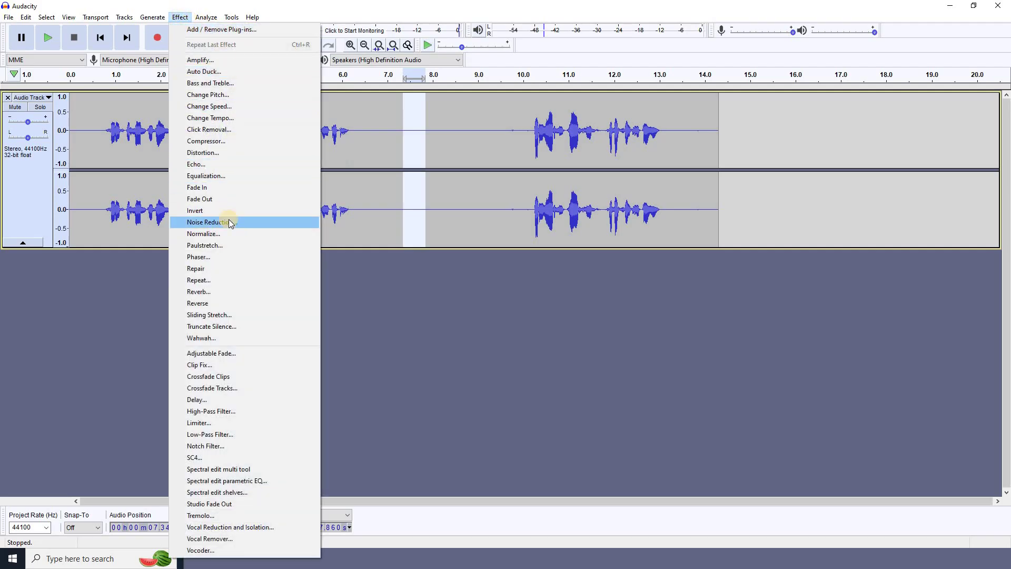
{"action": "left_click", "coordinate": [231, 222]}
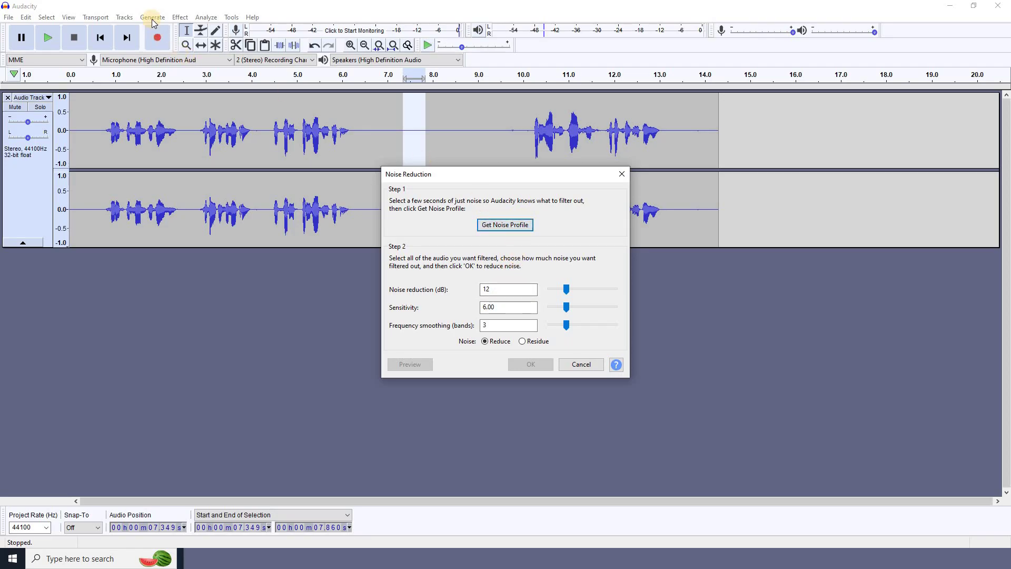
{"action": "left_click", "coordinate": [507, 225]}
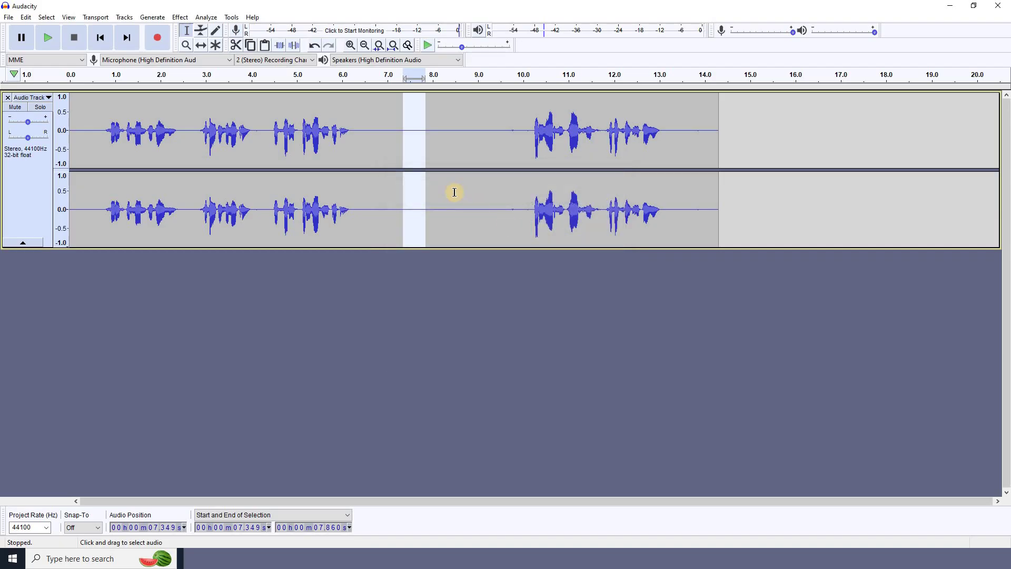
{"action": "left_click", "coordinate": [449, 208]}
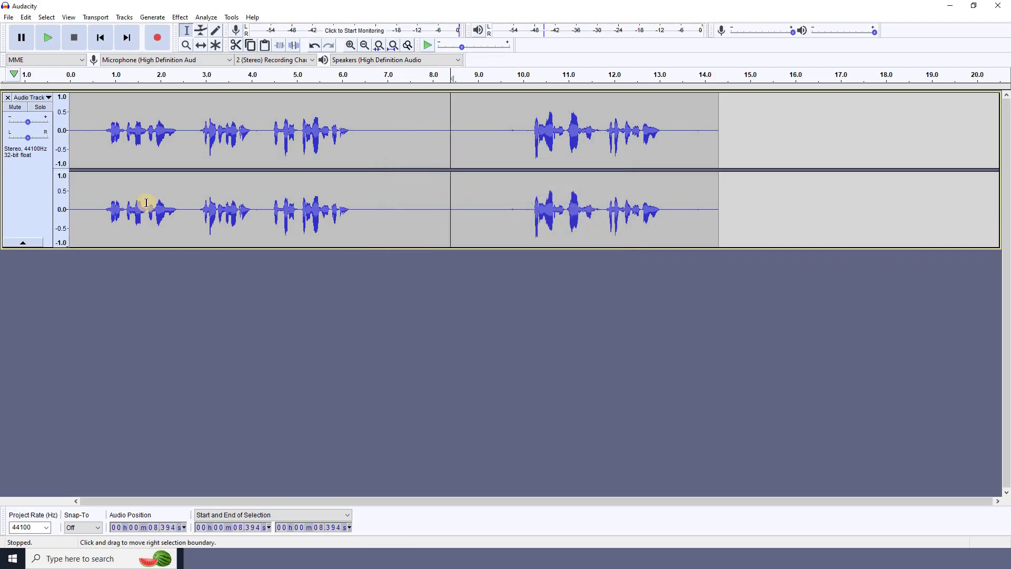
{"action": "left_click", "coordinate": [81, 208]}
{"action": "left_click_drag", "start_coordinate": [271, 212], "coordinate": [683, 207]}
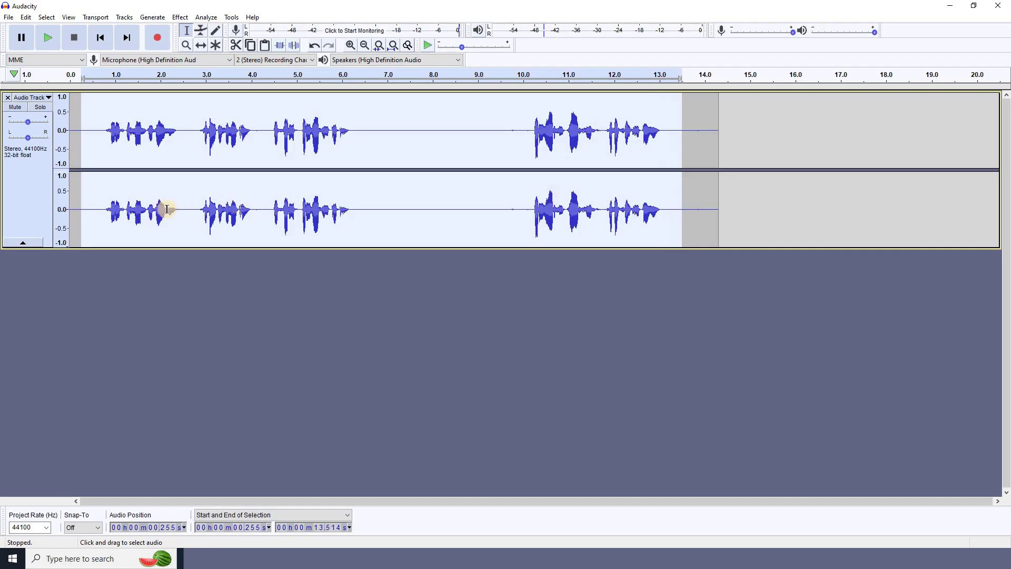
{"action": "left_click_drag", "start_coordinate": [87, 206], "coordinate": [704, 211]}
{"action": "left_click", "coordinate": [512, 324]}
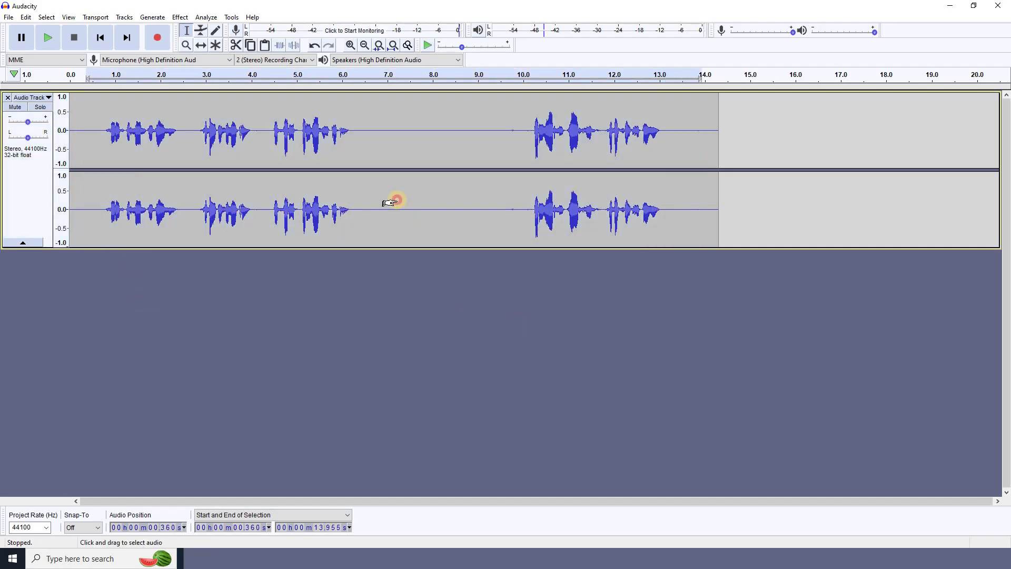
{"action": "left_click", "coordinate": [397, 200]}
{"action": "left_click", "coordinate": [440, 300]}
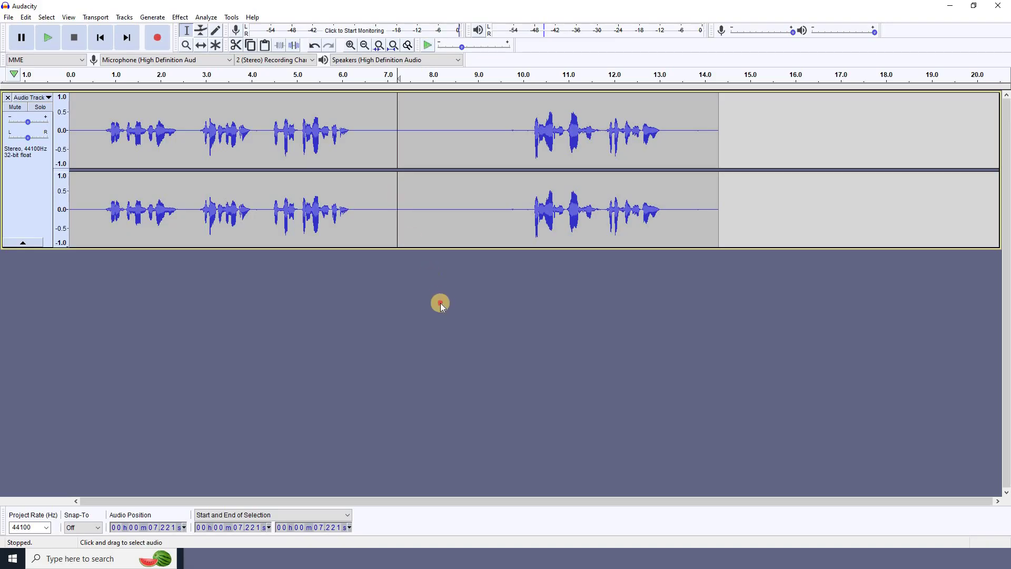
Apply Noise Reduction to the whole track with 12 dB reduction, sensitivity 6.00 and 3 frequency smoothing bands
{"action": "left_click", "coordinate": [422, 199]}
{"action": "key", "text": "ctrl+a"}
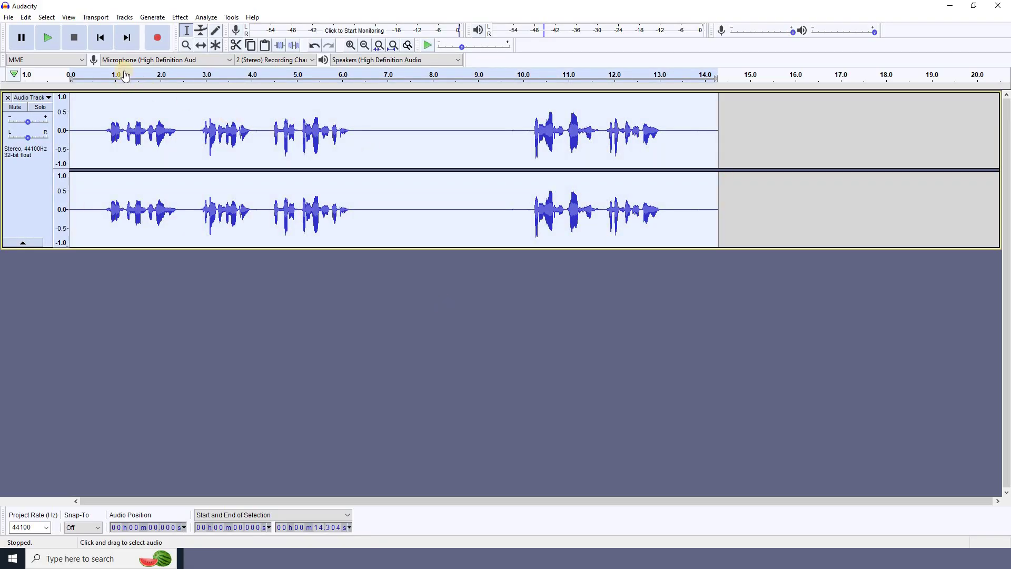
{"action": "left_click", "coordinate": [181, 17]}
{"action": "left_click", "coordinate": [222, 226]}
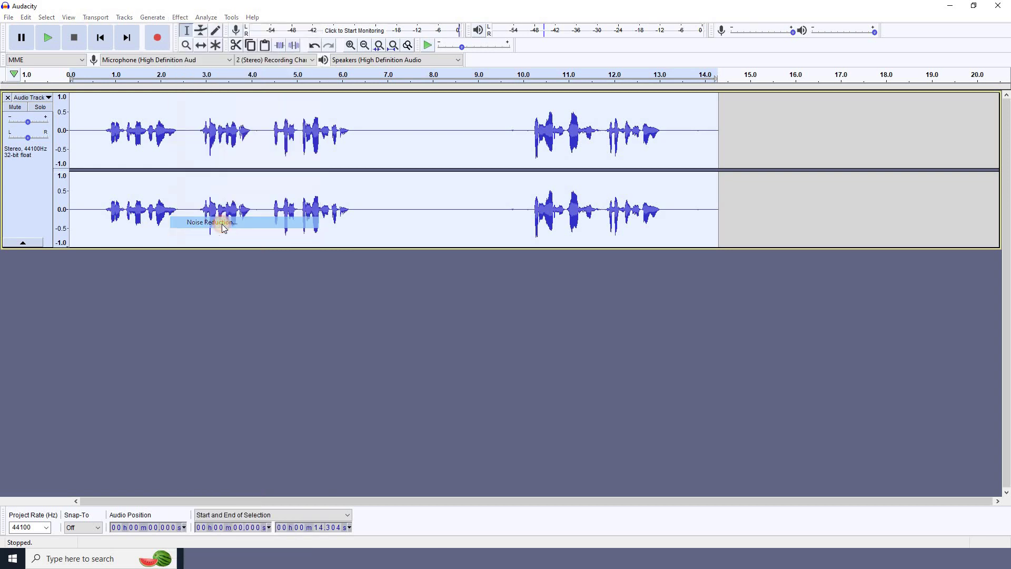
{"action": "left_click", "coordinate": [481, 289]}
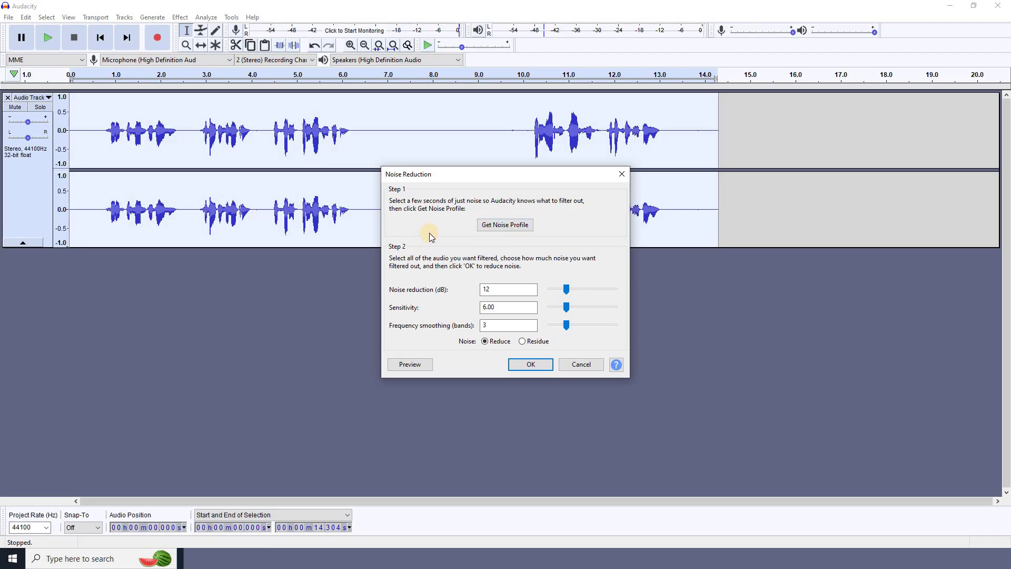
{"action": "left_click", "coordinate": [529, 364]}
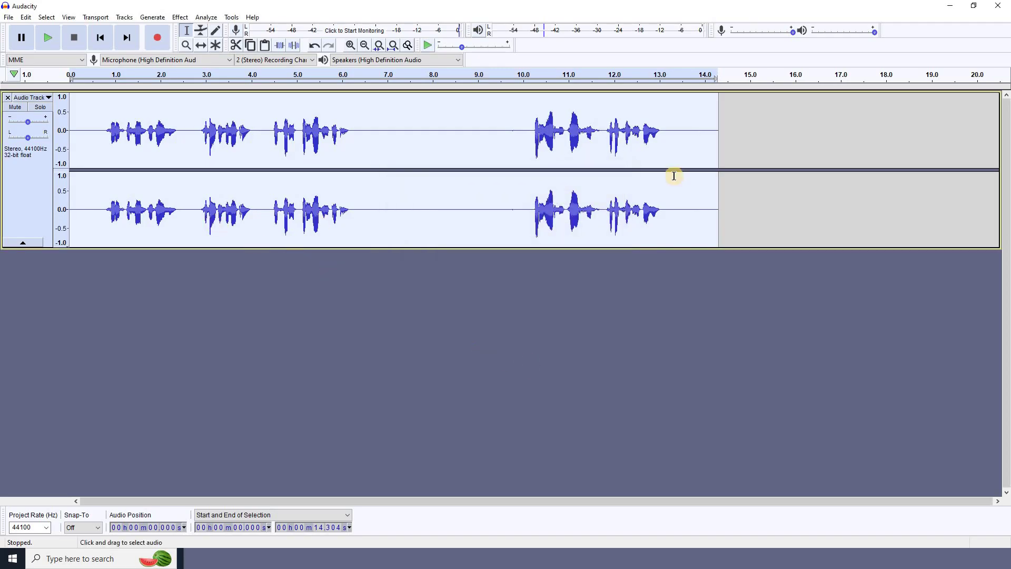
Select the silent part from about 7.26 to 7.76 seconds and play it several times to check its playback level
{"action": "left_click", "coordinate": [429, 279]}
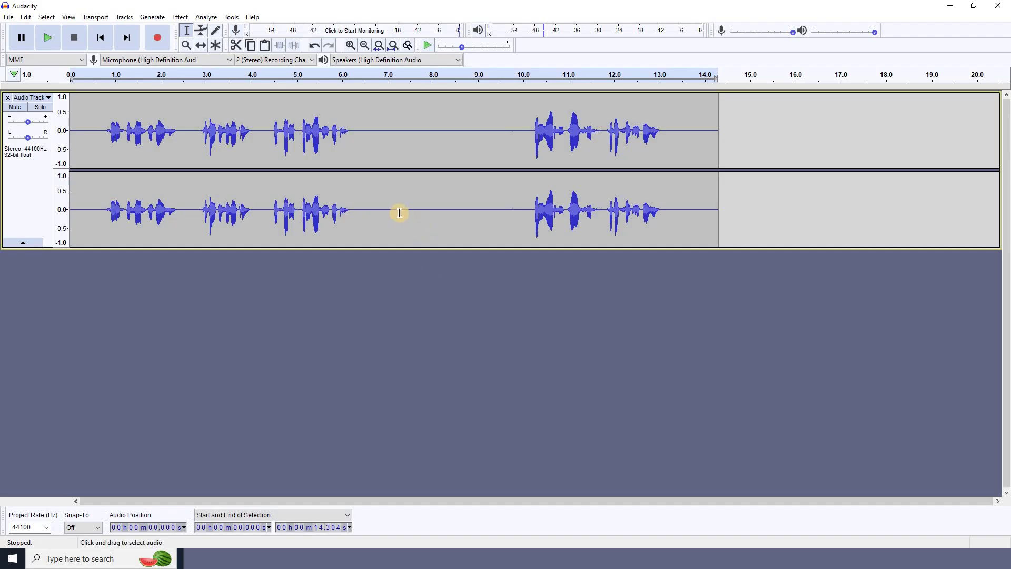
{"action": "left_click_drag", "start_coordinate": [400, 212], "coordinate": [421, 212]}
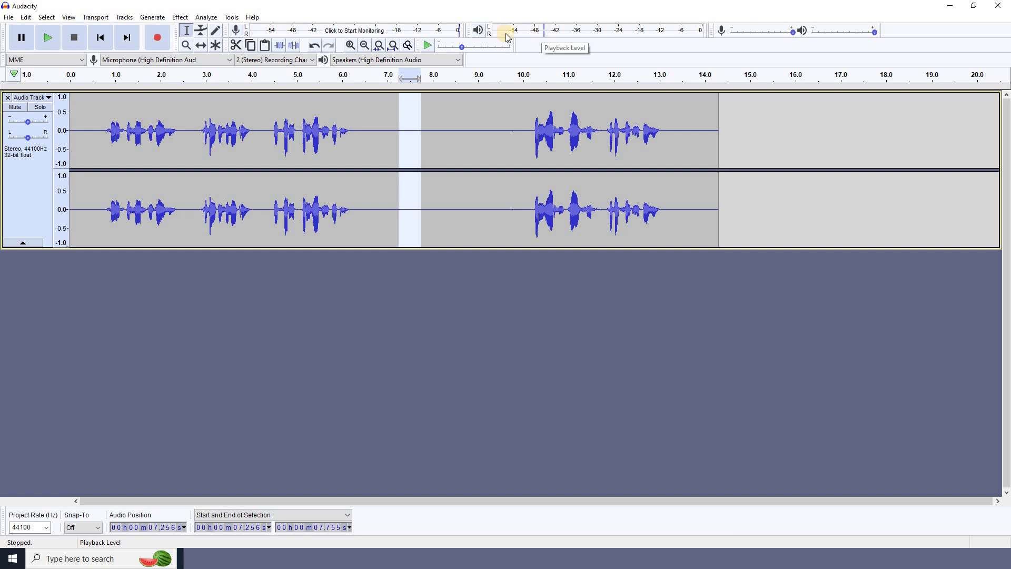
{"action": "left_click", "coordinate": [49, 40]}
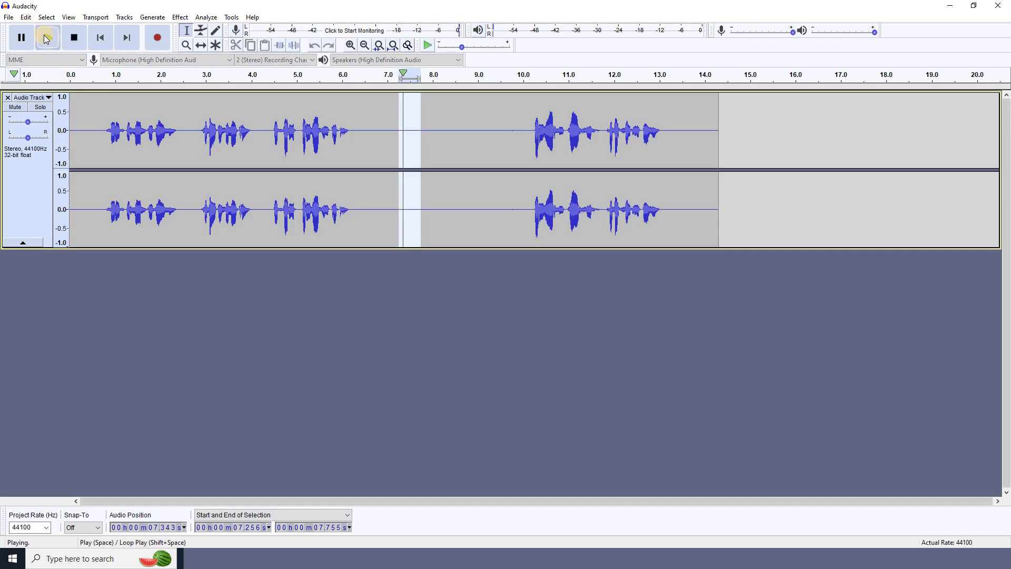
{"action": "left_click", "coordinate": [47, 39]}
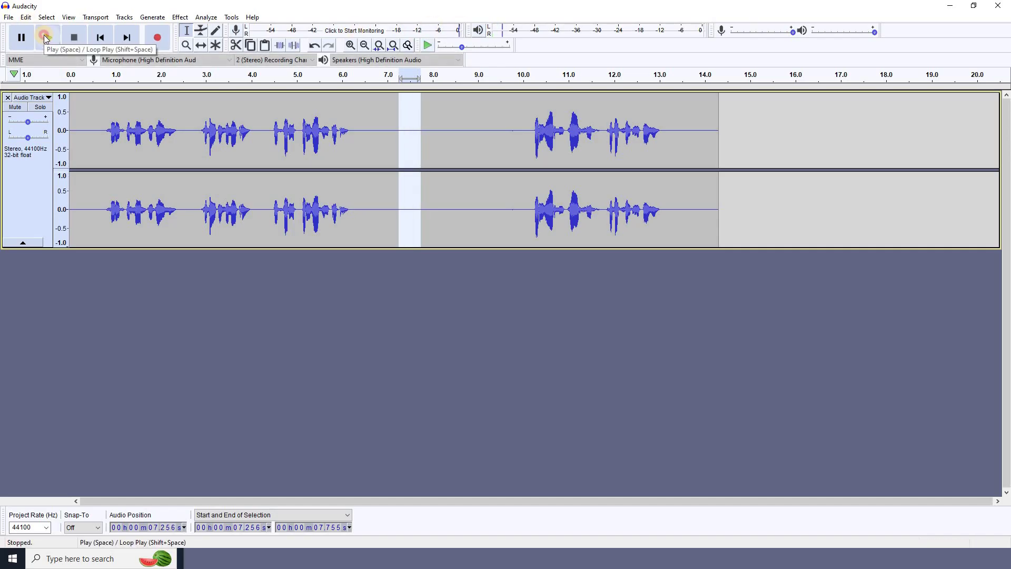
{"action": "left_click", "coordinate": [47, 39]}
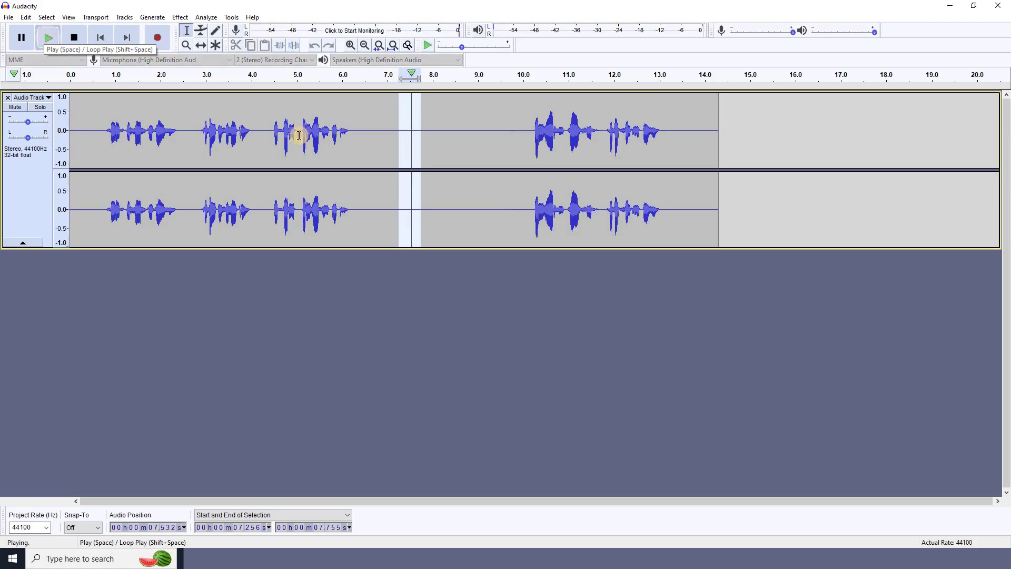
Play the third spoken phrase from about 4.33 to 6.47 seconds, pause playback and clear the selection
{"action": "left_click_drag", "start_coordinate": [267, 135], "coordinate": [362, 139]}
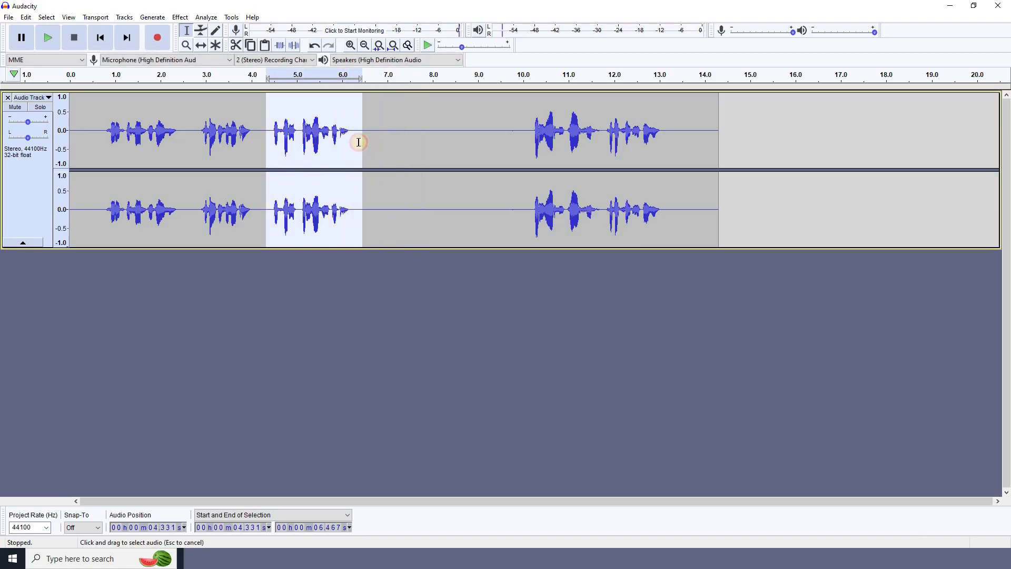
{"action": "left_click", "coordinate": [47, 40]}
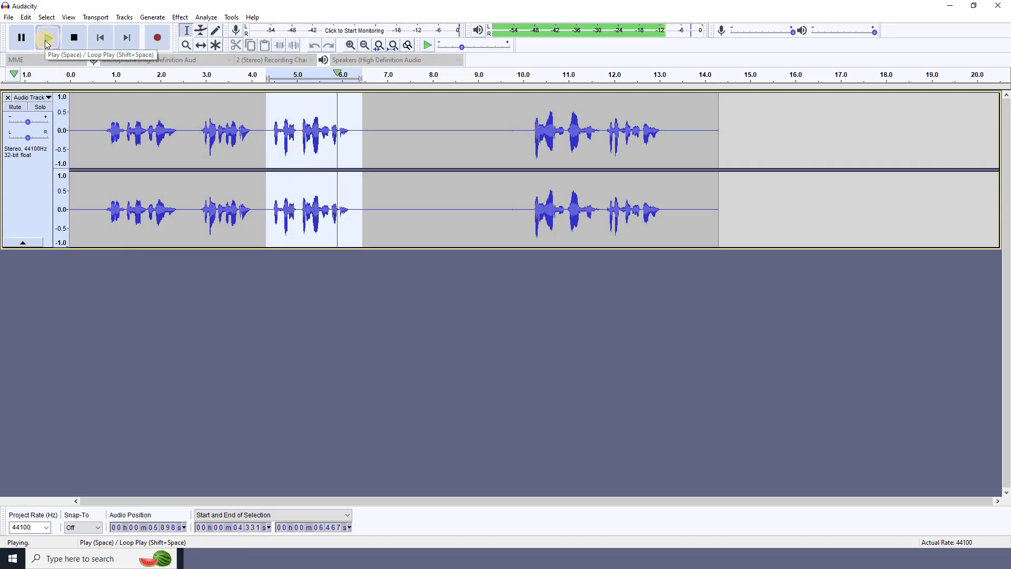
{"action": "left_click", "coordinate": [17, 40]}
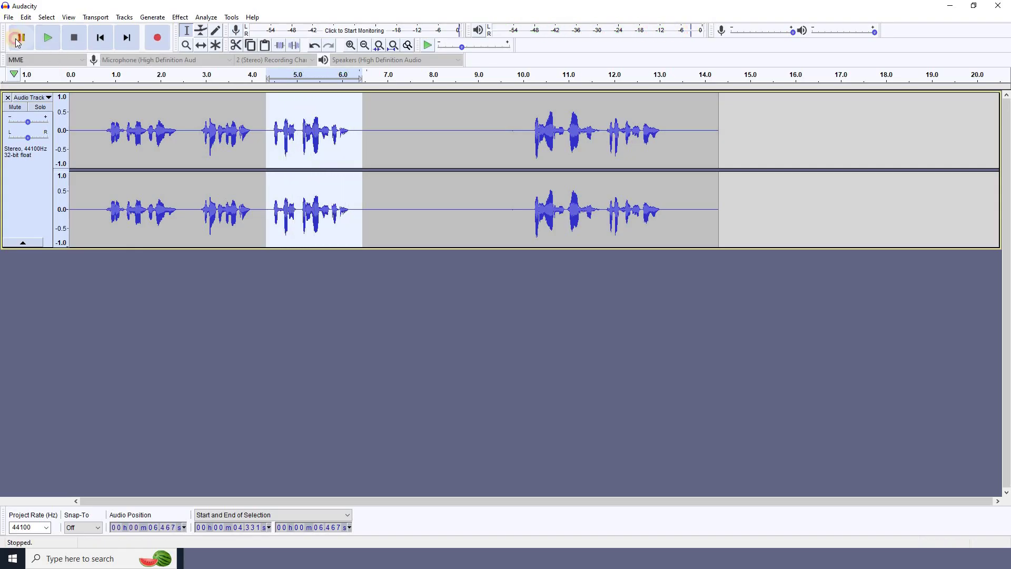
{"action": "left_click", "coordinate": [422, 272]}
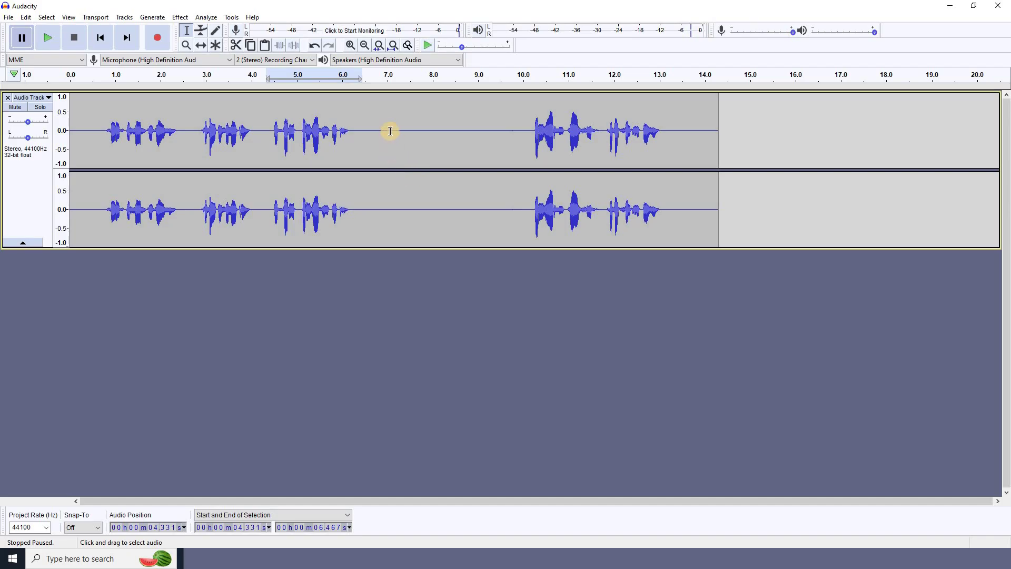
Apply a second Noise Reduction pass to the whole track, keeping 12 dB, sensitivity 6.00 and 3 smoothing bands
{"action": "key", "text": "ctrl+a"}
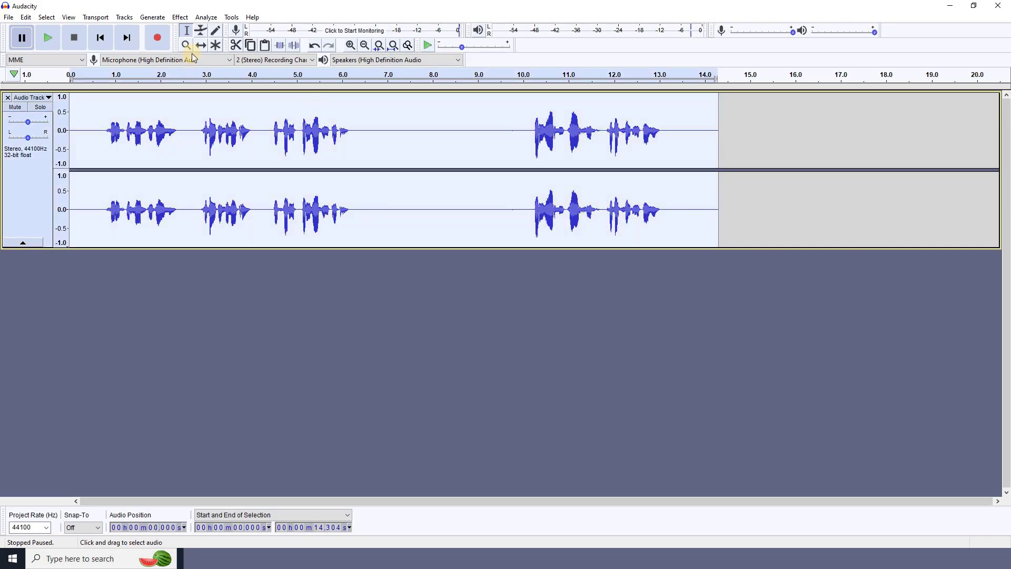
{"action": "left_click", "coordinate": [180, 18]}
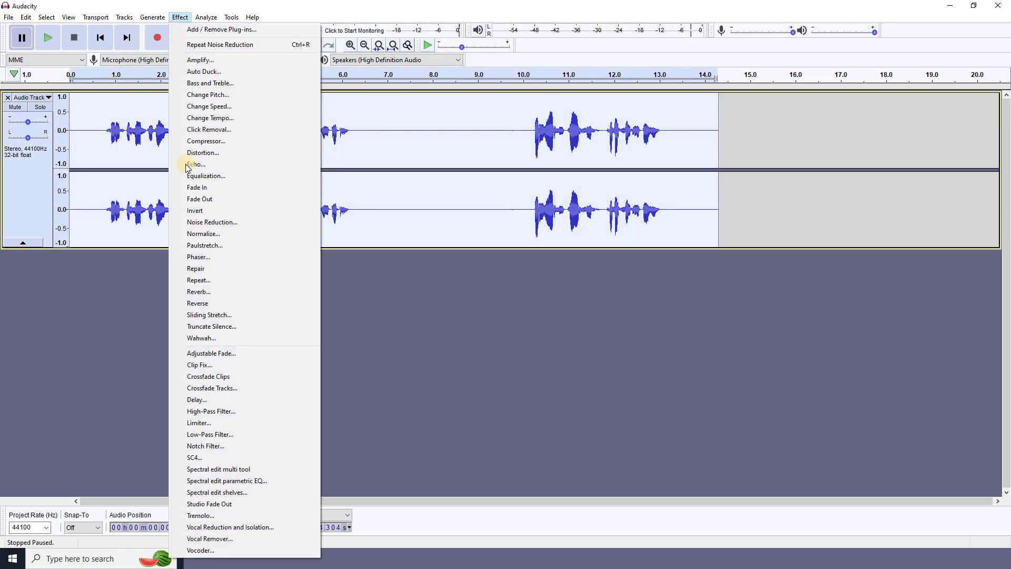
{"action": "left_click", "coordinate": [203, 221]}
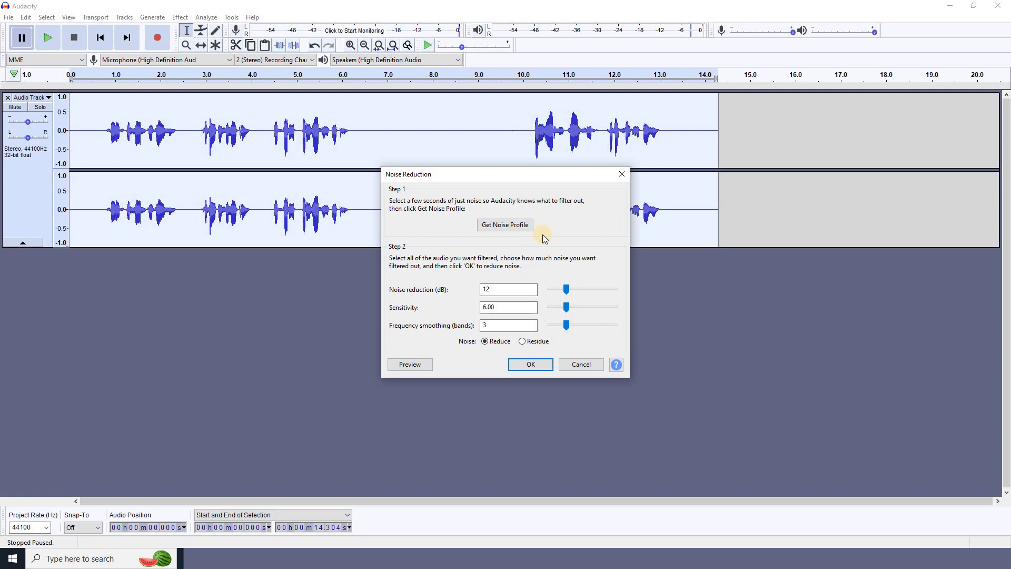
{"action": "left_click", "coordinate": [520, 364]}
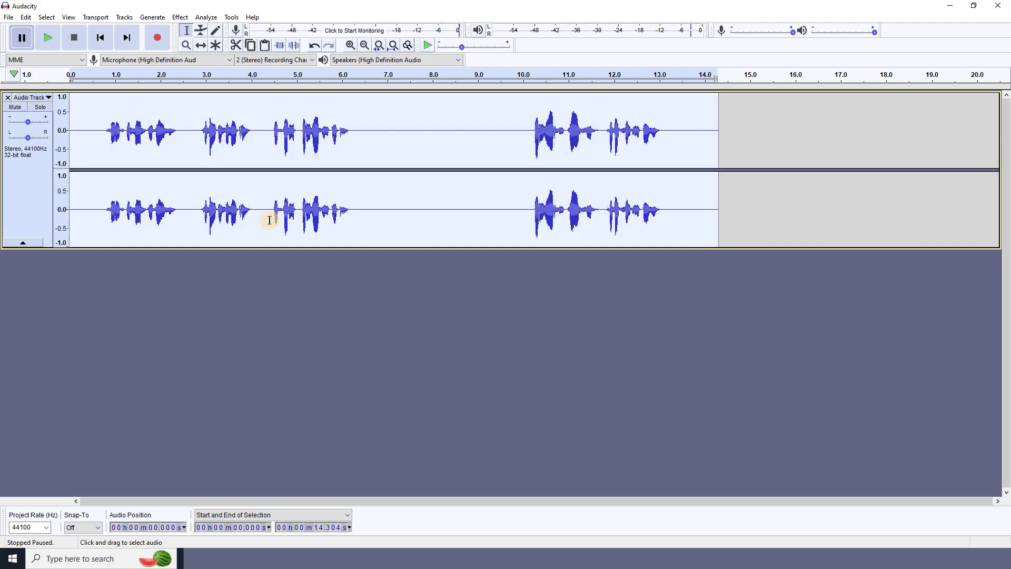
Select the silent gap from about 6.87 to 9.21 seconds and clear the selection
{"action": "left_click", "coordinate": [412, 212]}
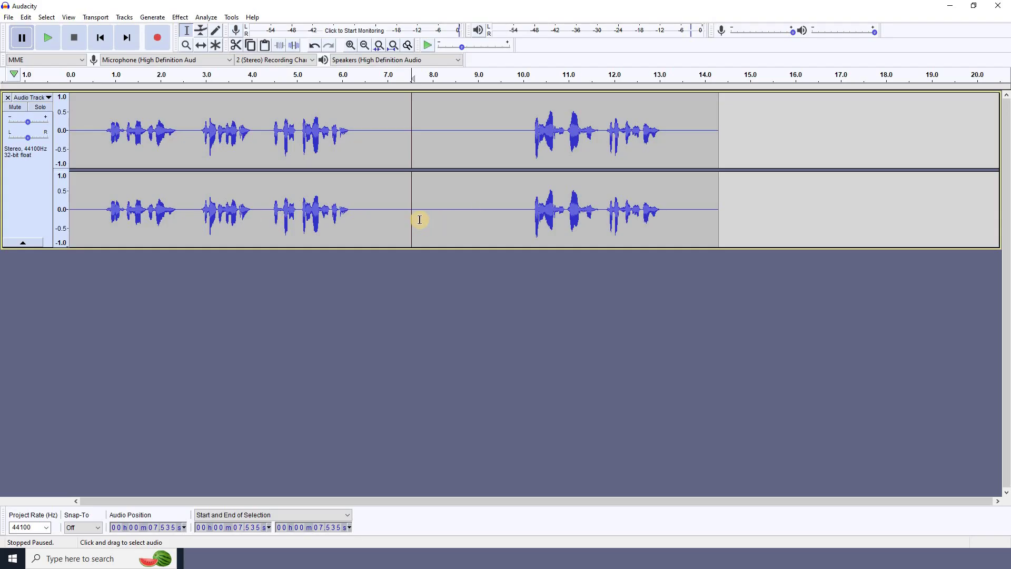
{"action": "left_click_drag", "start_coordinate": [434, 212], "coordinate": [508, 210]}
{"action": "left_click_drag", "start_coordinate": [382, 222], "coordinate": [486, 229]}
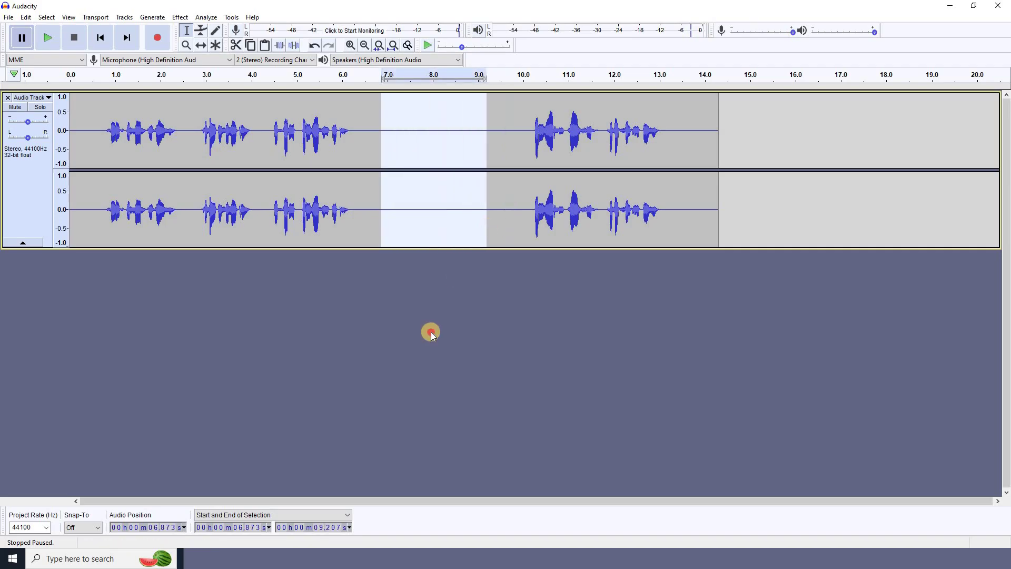
{"action": "left_click", "coordinate": [431, 332]}
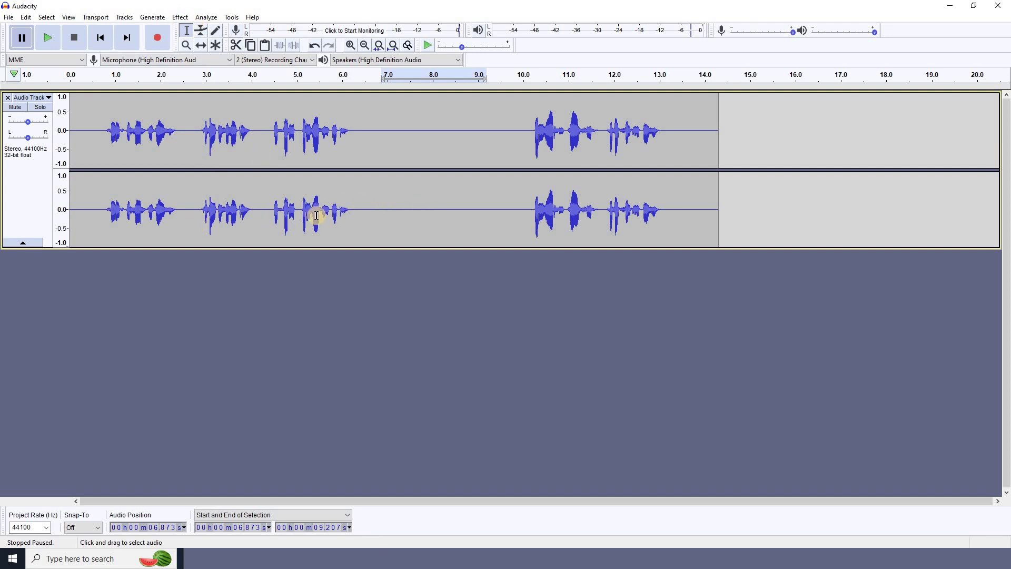
{"action": "left_click_drag", "start_coordinate": [198, 216], "coordinate": [363, 219]}
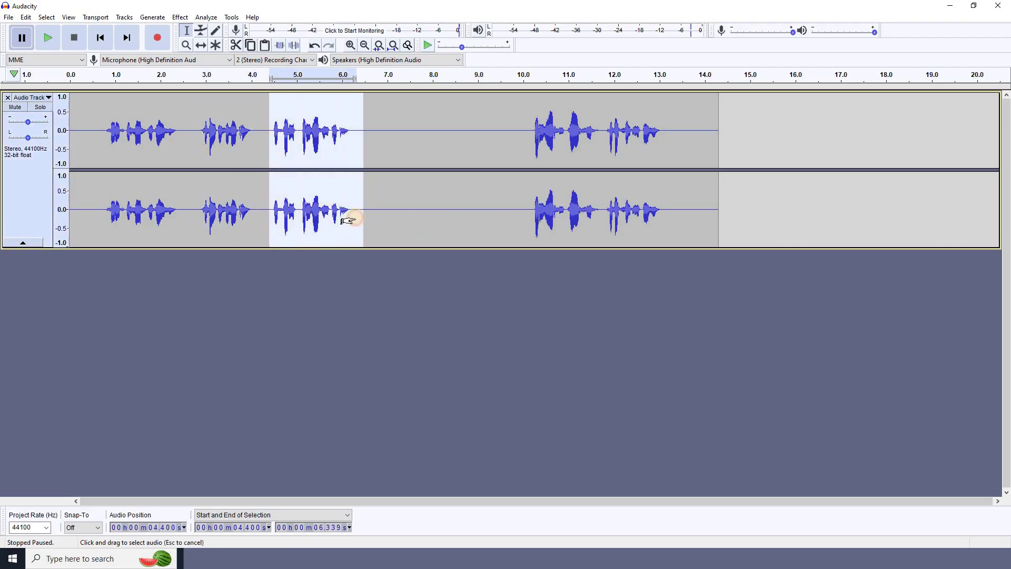
{"action": "left_click_drag", "start_coordinate": [196, 215], "coordinate": [347, 219]}
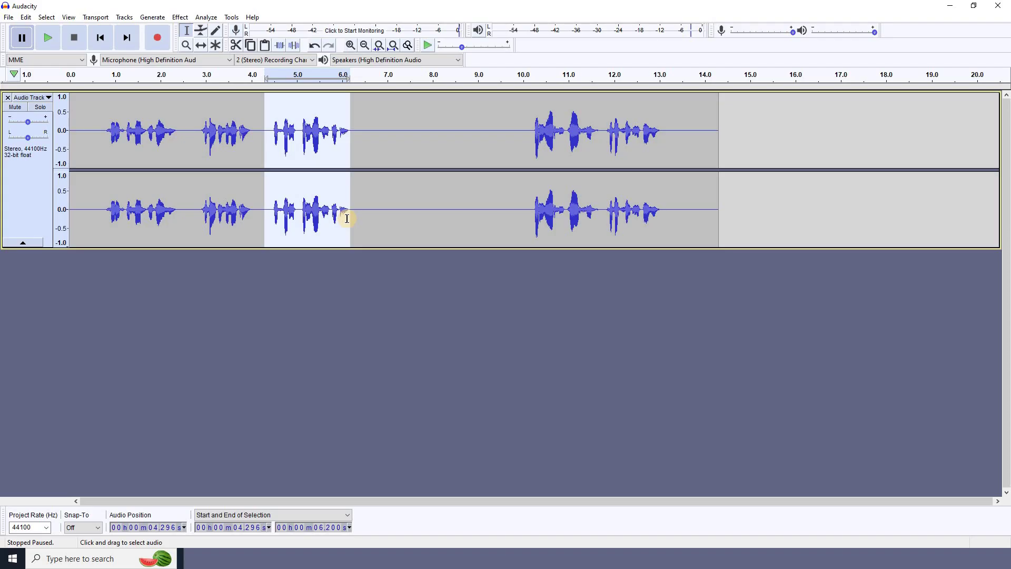
{"action": "left_click", "coordinate": [263, 257]}
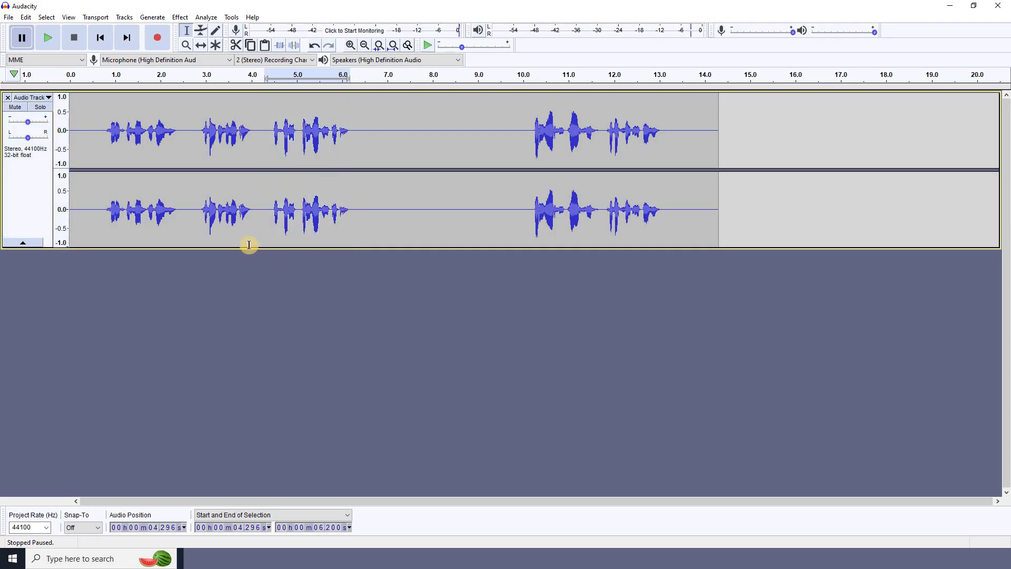
{"action": "left_click_drag", "start_coordinate": [194, 212], "coordinate": [256, 214]}
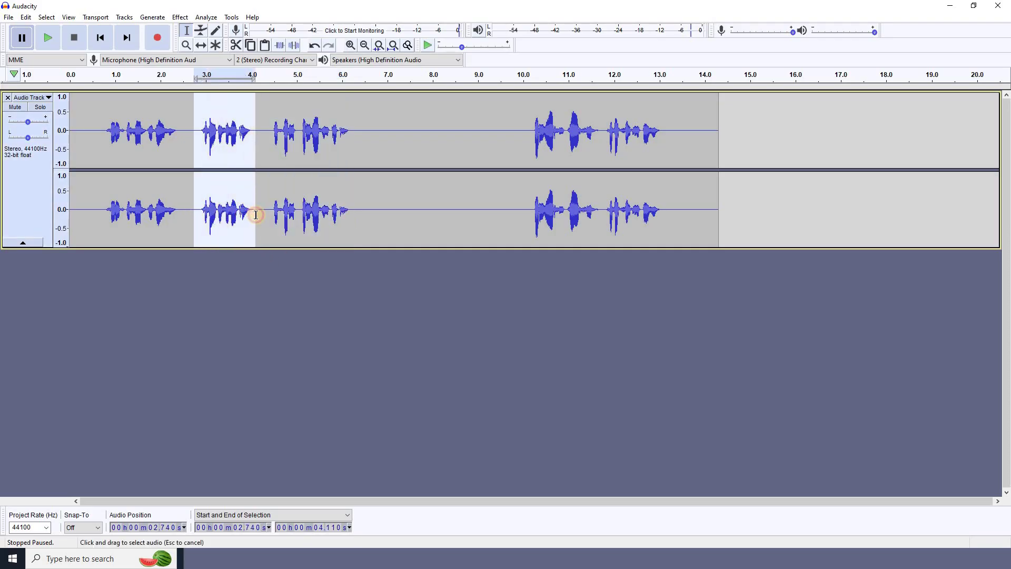
{"action": "left_click", "coordinate": [174, 19]}
{"action": "left_click", "coordinate": [423, 279]}
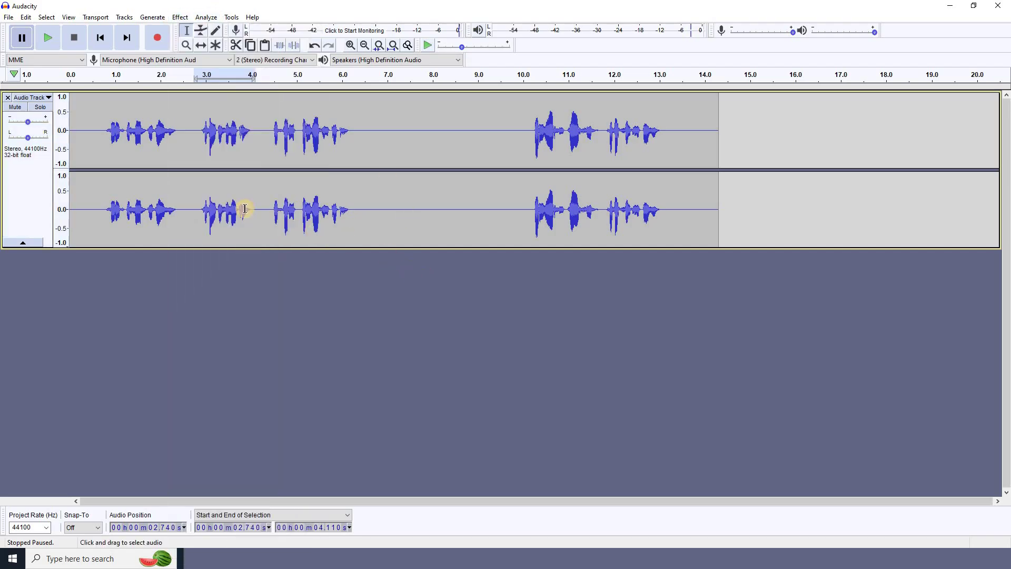
Apply Bass and Treble to the second and third phrases, about 2.71 to 6.70 seconds, with bass 2.0 dB, treble 2.0 dB and volume 4.0 dB
{"action": "left_click_drag", "start_coordinate": [192, 210], "coordinate": [373, 219]}
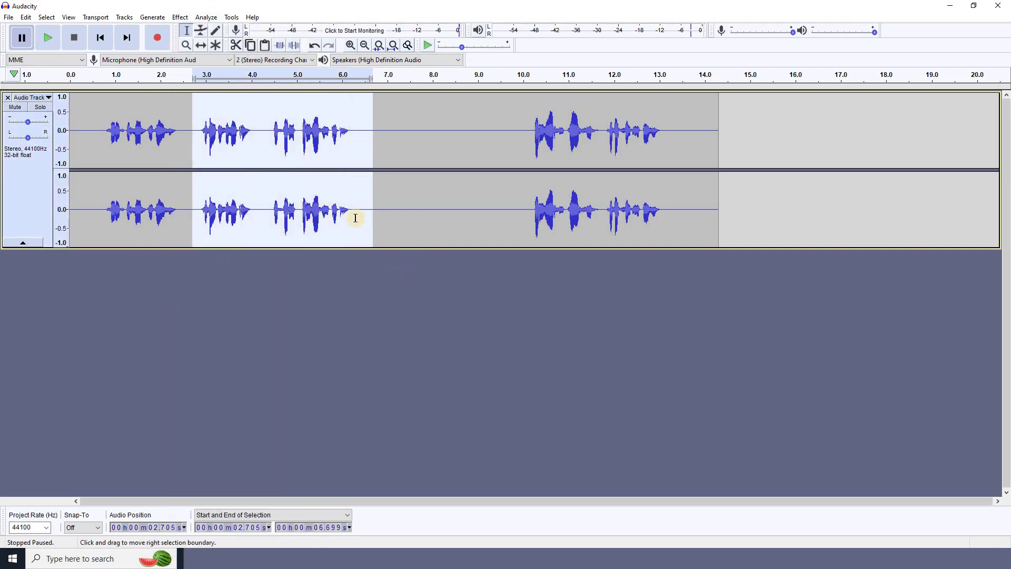
{"action": "left_click", "coordinate": [180, 18]}
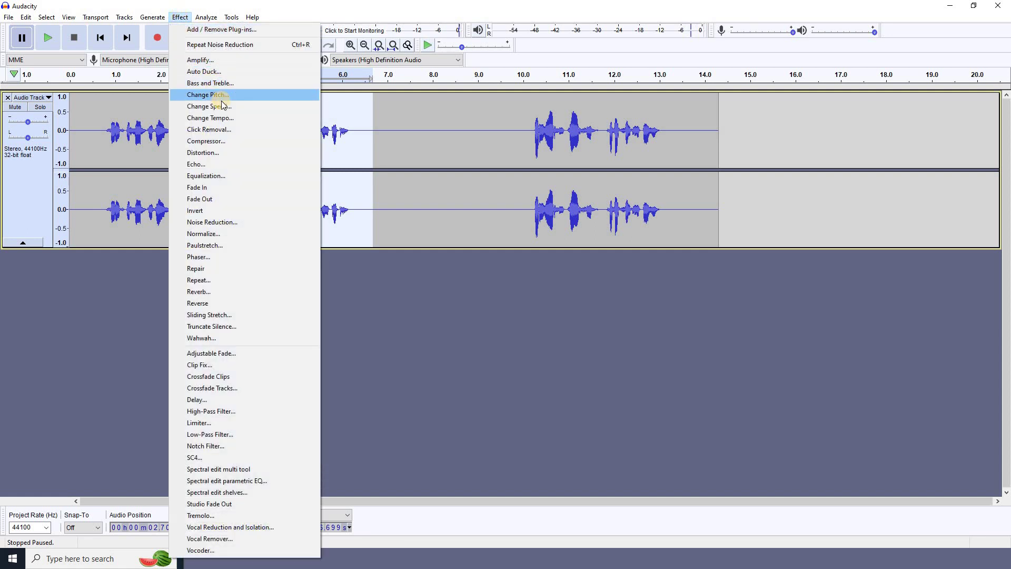
{"action": "left_click", "coordinate": [227, 84]}
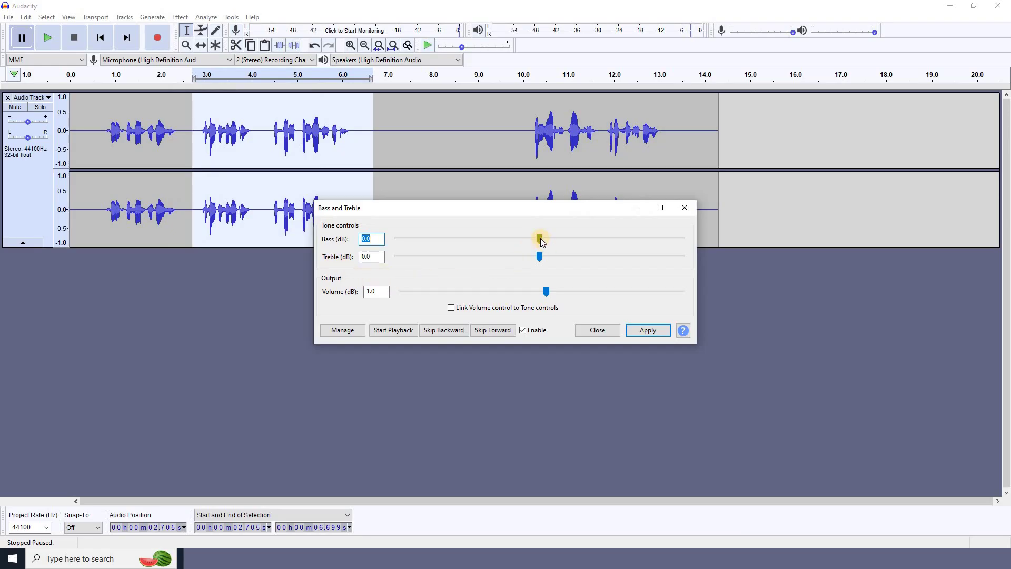
{"action": "mouse_move", "coordinate": [541, 240]}
{"action": "left_mouse_down"}
{"action": "mouse_move", "coordinate": [598, 240]}
{"action": "mouse_move", "coordinate": [543, 242]}
{"action": "left_mouse_up"}
{"action": "left_click_drag", "start_coordinate": [602, 256], "coordinate": [539, 254]}
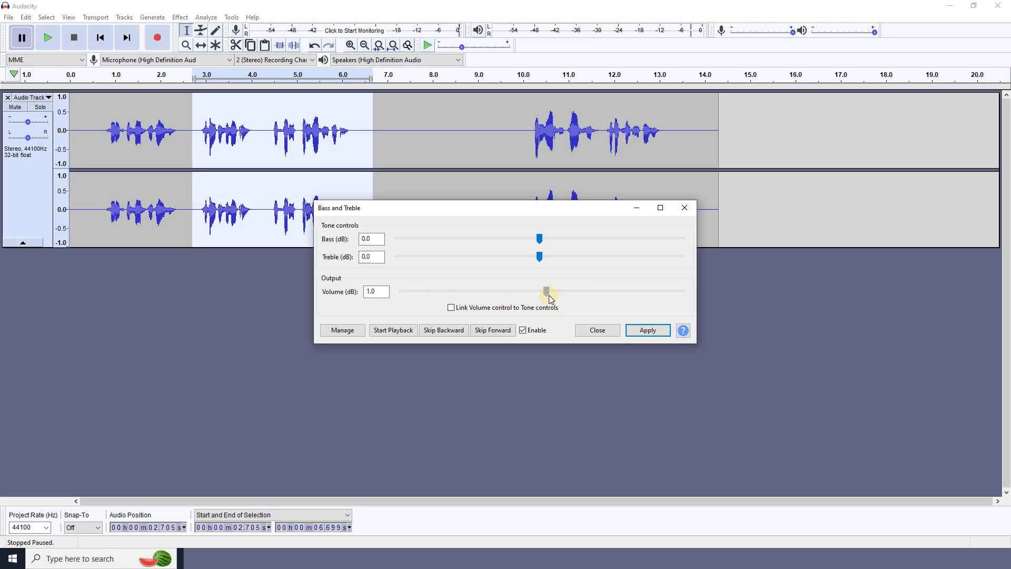
{"action": "left_click_drag", "start_coordinate": [549, 296], "coordinate": [612, 291]}
{"action": "left_click_drag", "start_coordinate": [541, 258], "coordinate": [549, 238]}
{"action": "left_click_drag", "start_coordinate": [611, 292], "coordinate": [551, 295]}
{"action": "left_click_drag", "start_coordinate": [557, 294], "coordinate": [559, 294]}
{"action": "left_click", "coordinate": [656, 334]}
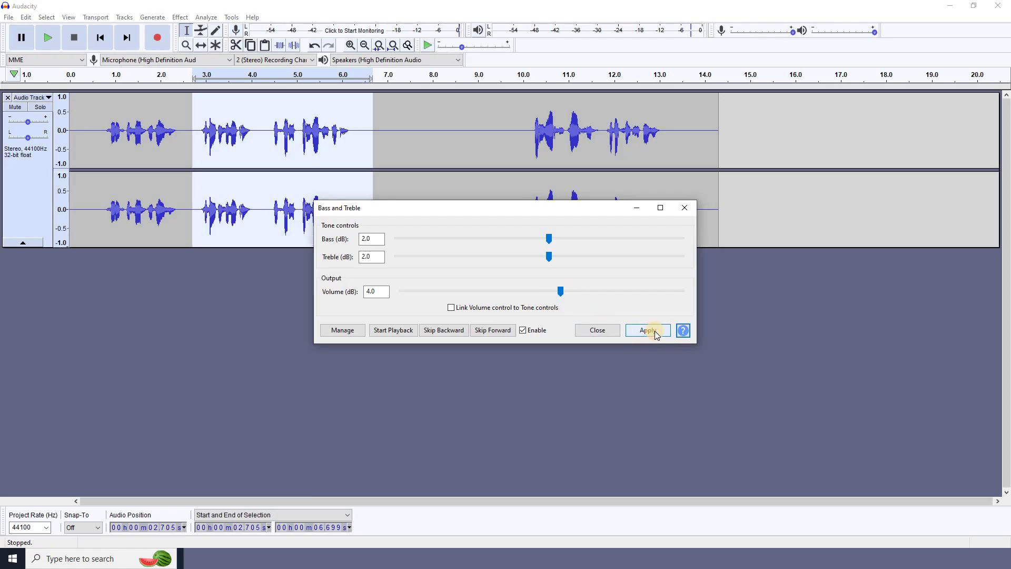
{"action": "left_click", "coordinate": [591, 332]}
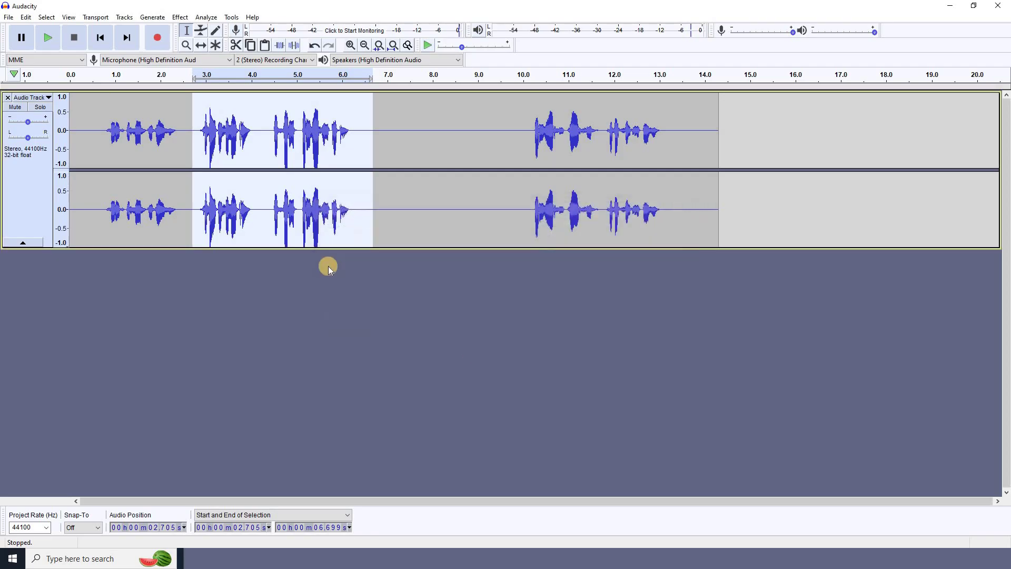
Play the processed phrases and undo the Bass and Treble effect
{"action": "key", "text": "space"}
{"action": "left_click", "coordinate": [353, 284]}
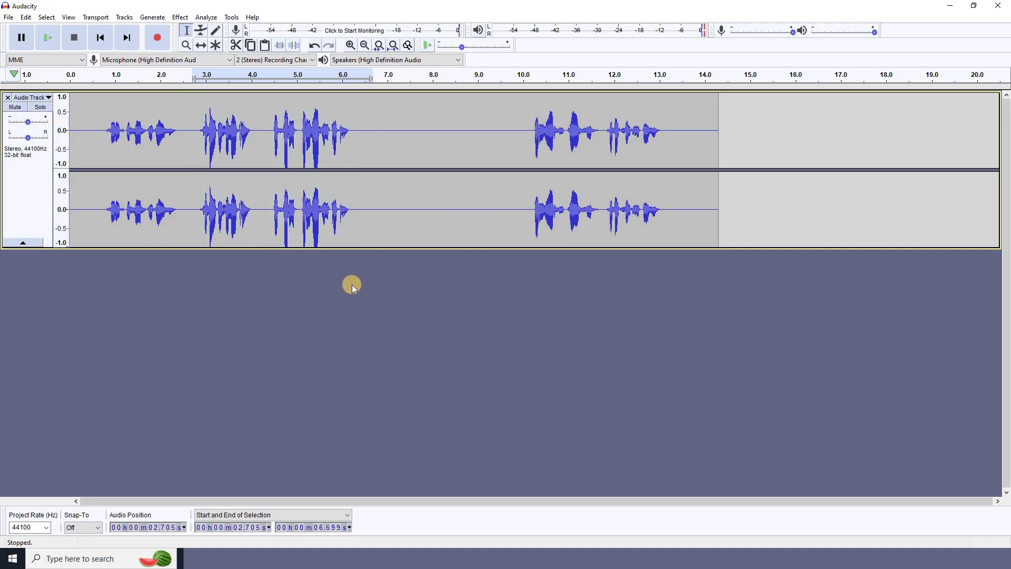
{"action": "key", "text": "ctrl+z"}
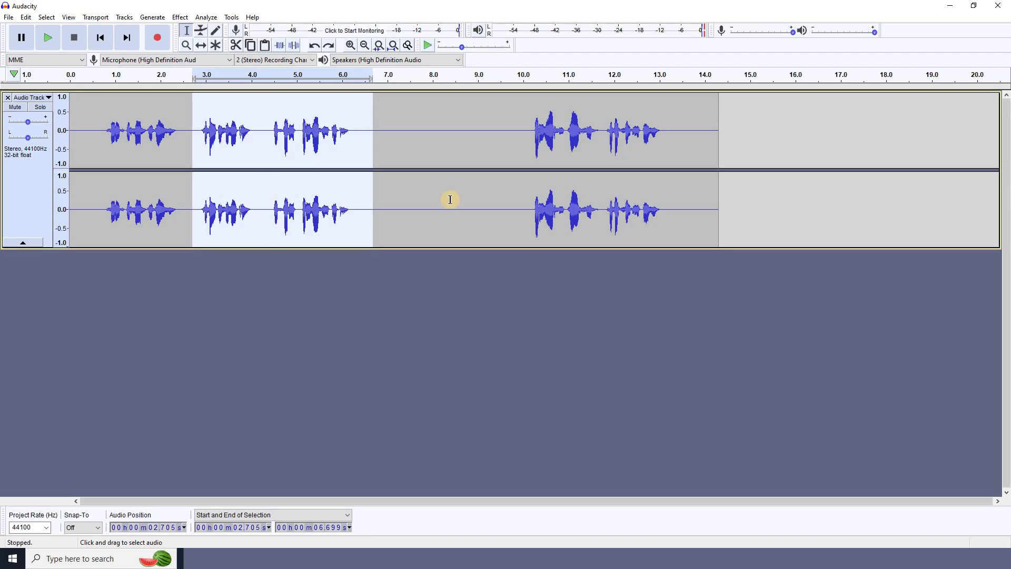
{"action": "left_click_drag", "start_coordinate": [451, 201], "coordinate": [510, 206]}
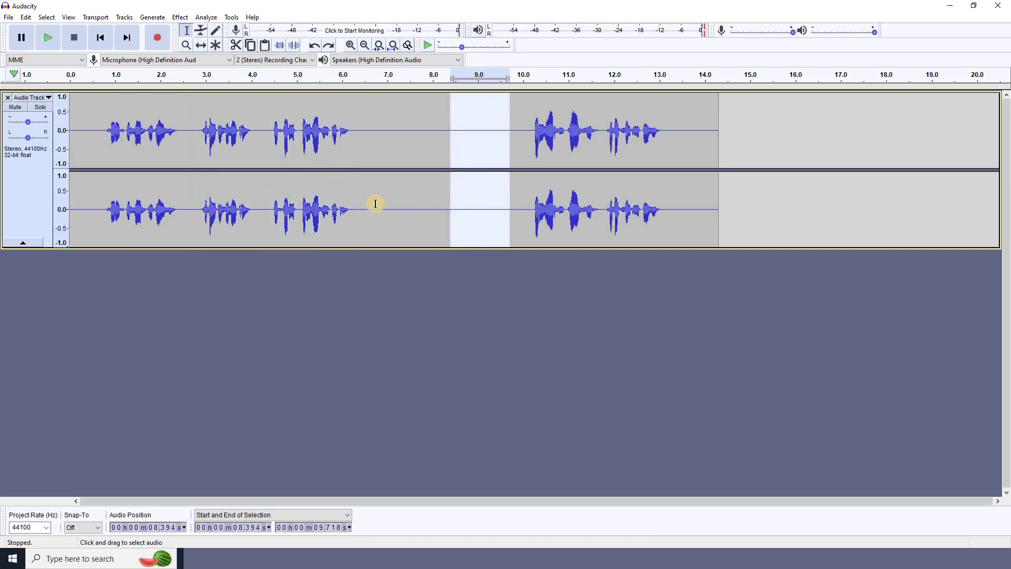
{"action": "left_click", "coordinate": [312, 286]}
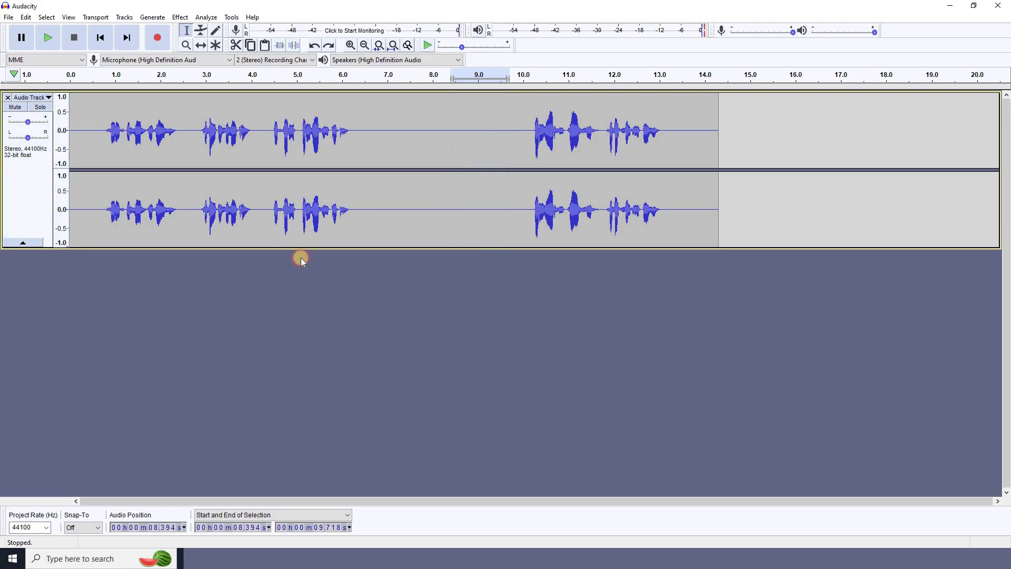
{"action": "left_click", "coordinate": [181, 18]}
{"action": "left_click", "coordinate": [465, 318]}
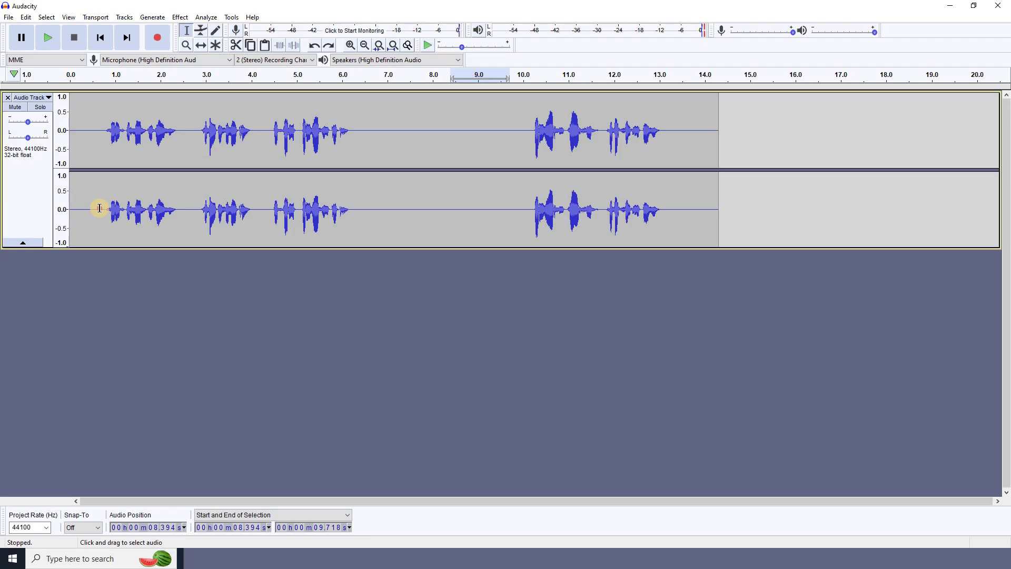
Select the first three phrases from about 0.62 to 6.48 seconds and open the Change Speed effect for them
{"action": "left_click_drag", "start_coordinate": [99, 208], "coordinate": [331, 200]}
{"action": "left_click_drag", "start_coordinate": [362, 199], "coordinate": [358, 201]}
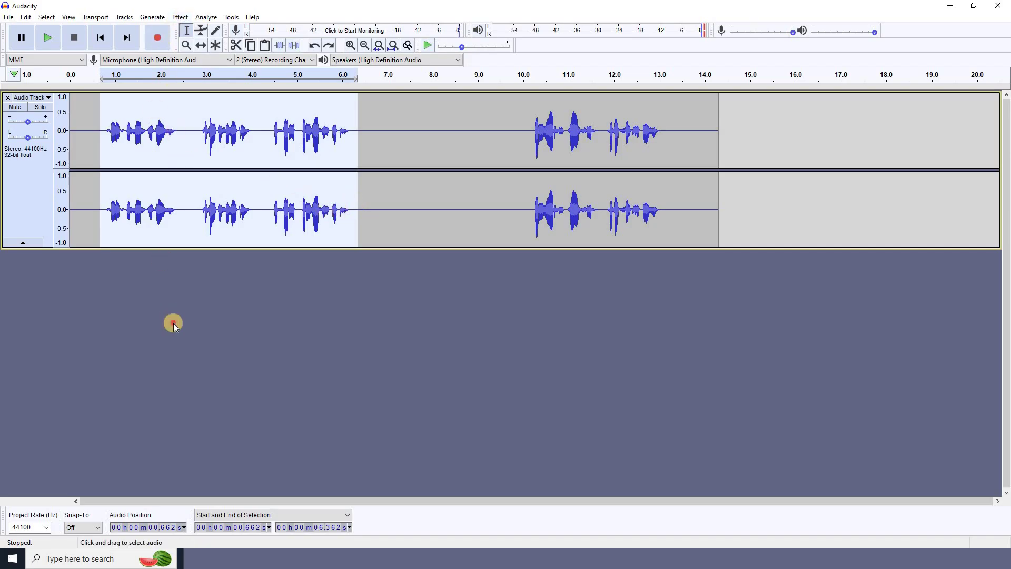
{"action": "left_click", "coordinate": [108, 217]}
{"action": "left_click_drag", "start_coordinate": [98, 210], "coordinate": [362, 209]}
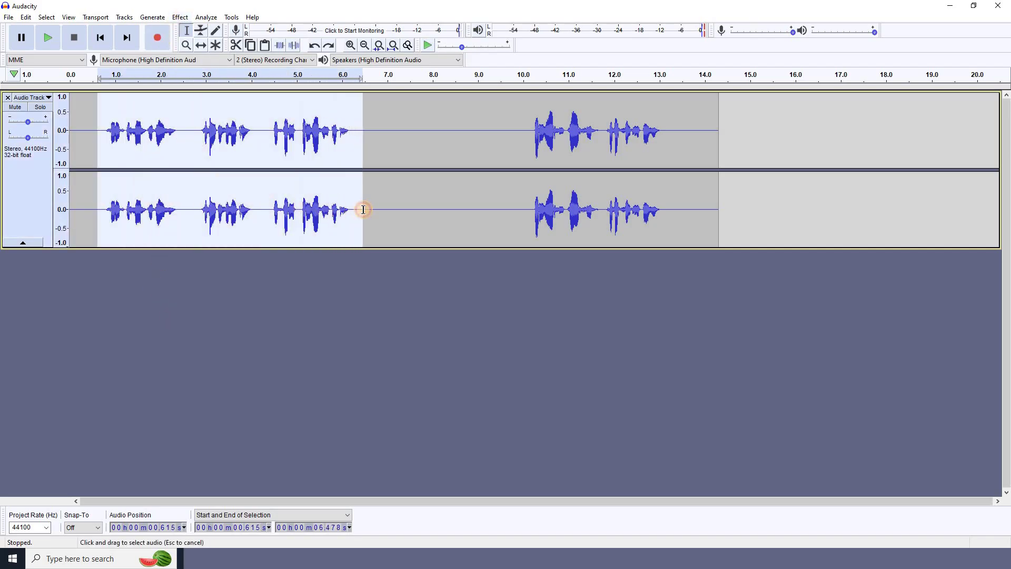
{"action": "left_click", "coordinate": [180, 17]}
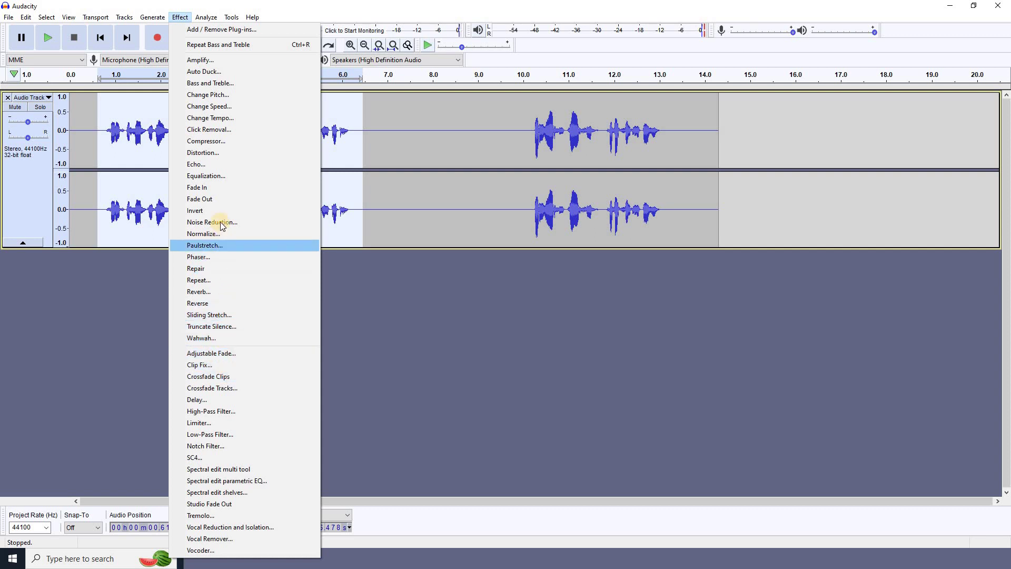
{"action": "left_click", "coordinate": [224, 108]}
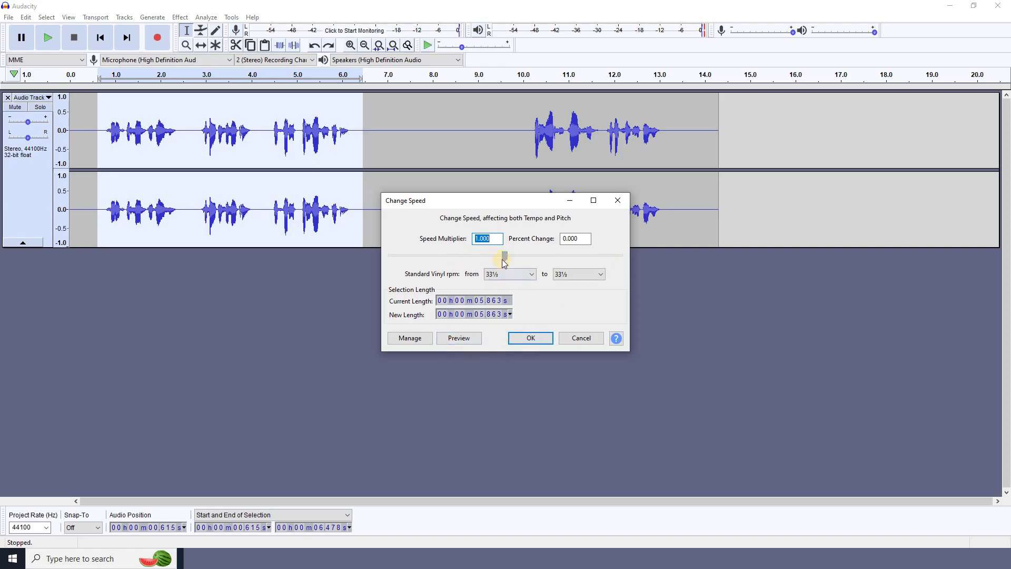
Set the speed multiplier to 0.560 and preview a short part of the slowed speech
{"action": "left_click", "coordinate": [470, 257]}
{"action": "left_click_drag", "start_coordinate": [469, 259], "coordinate": [454, 258]}
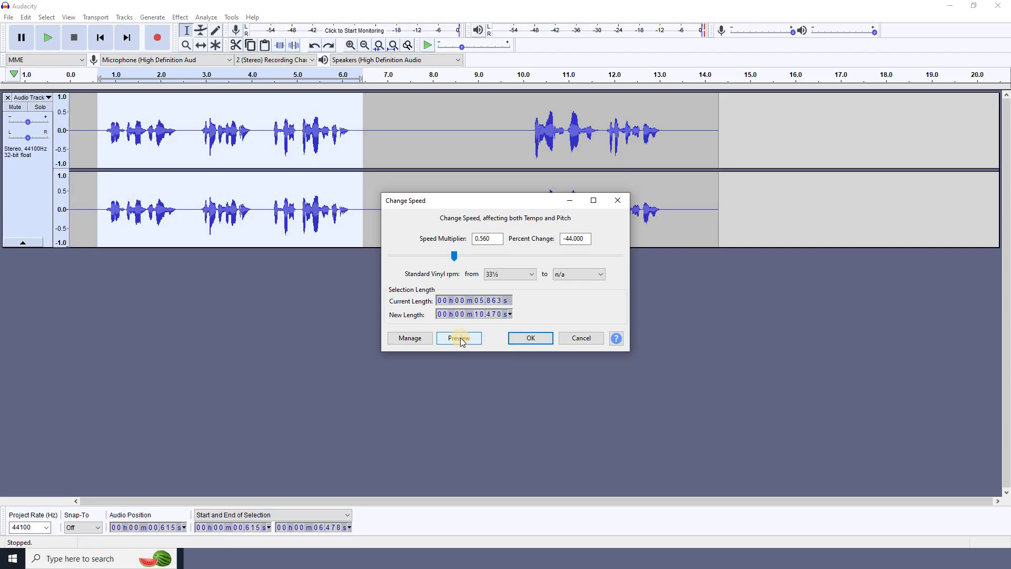
{"action": "left_click", "coordinate": [460, 340]}
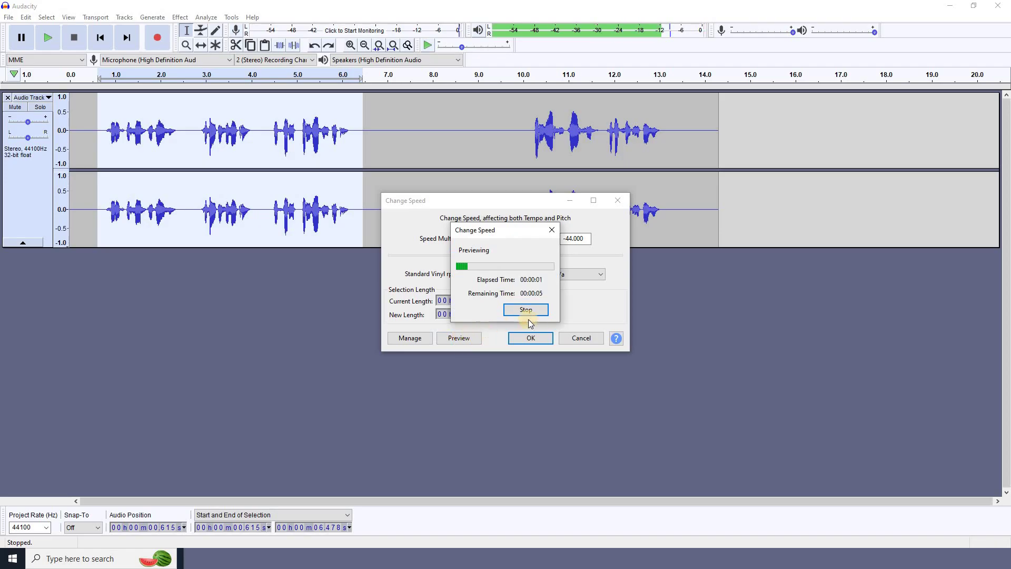
{"action": "left_click", "coordinate": [527, 309]}
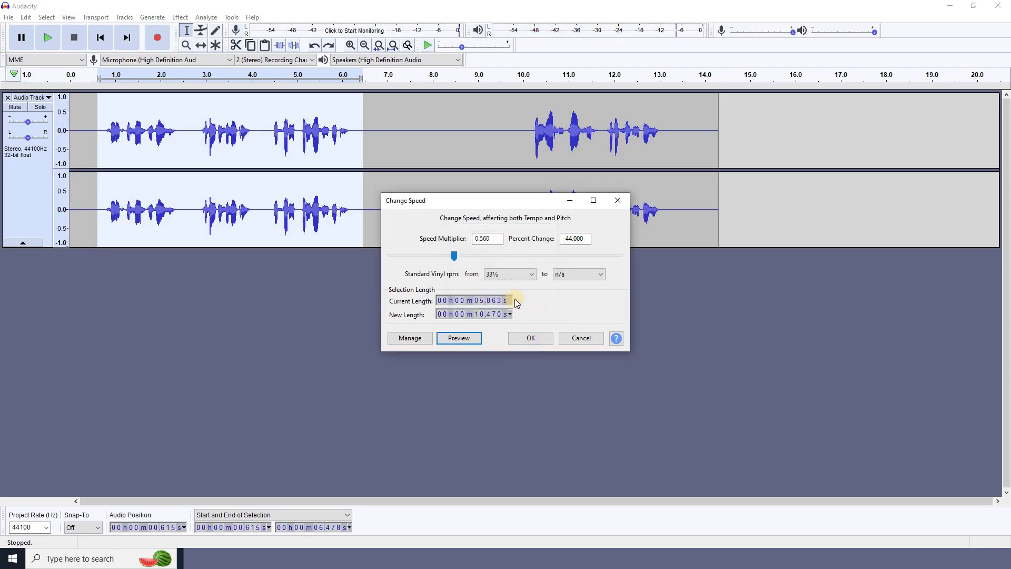
Set the speed's percent change to -7.000 and preview the slightly slowed speech
{"action": "left_click_drag", "start_coordinate": [457, 258], "coordinate": [504, 261]}
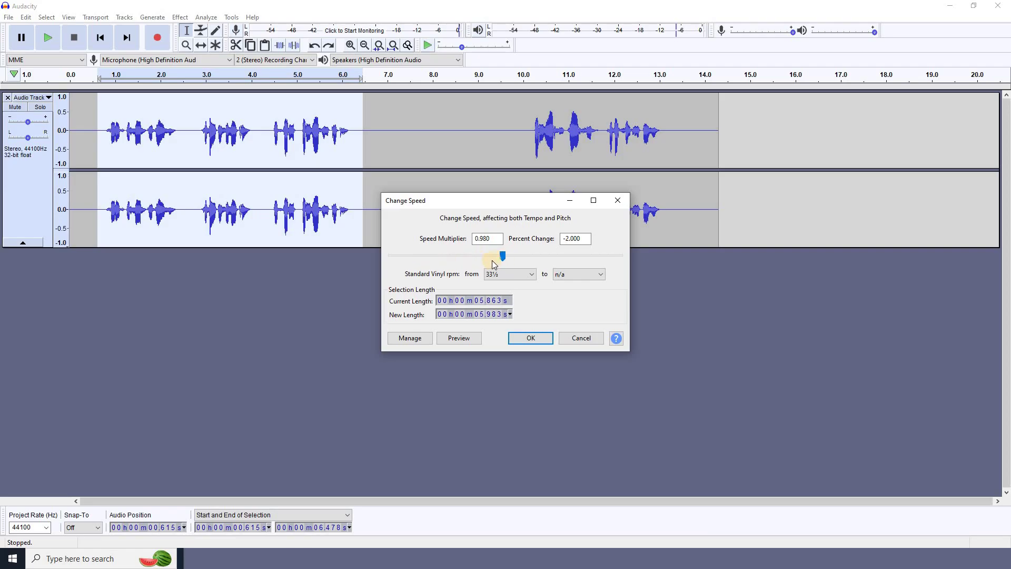
{"action": "left_click_drag", "start_coordinate": [504, 261], "coordinate": [498, 260]}
{"action": "left_click", "coordinate": [473, 341]}
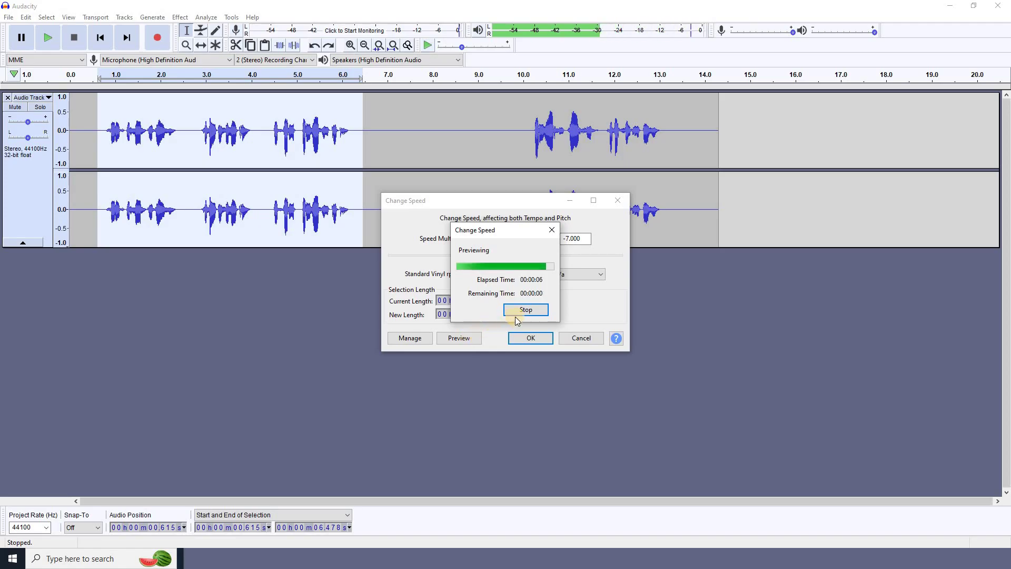
Preview the speech at a speed multiplier of 1.369, and preview it again at a much faster speed
{"action": "left_click_drag", "start_coordinate": [497, 257], "coordinate": [523, 257]}
{"action": "left_click", "coordinate": [469, 341]}
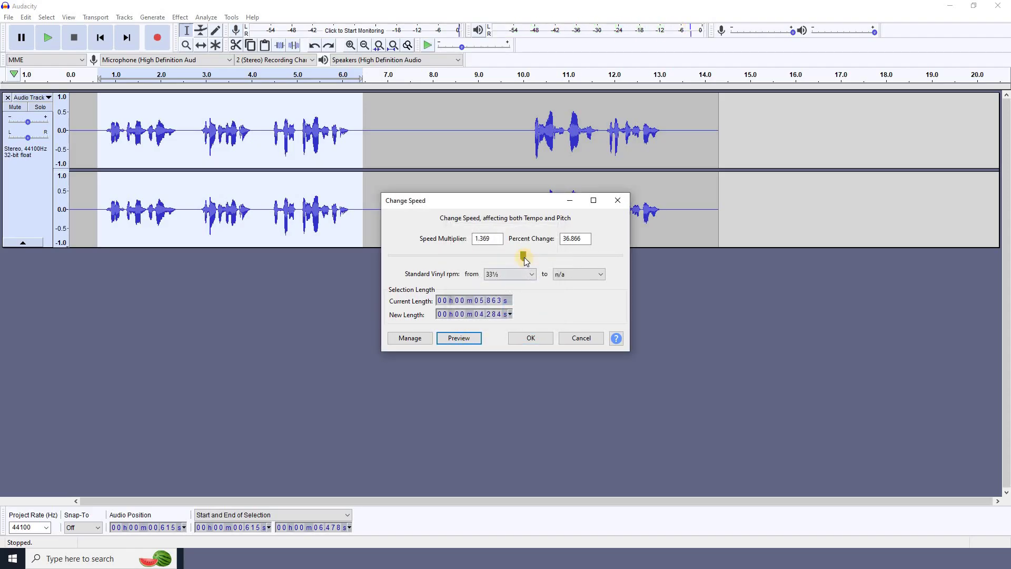
{"action": "left_click_drag", "start_coordinate": [524, 257], "coordinate": [510, 256]}
{"action": "left_click", "coordinate": [510, 257]}
{"action": "left_click_drag", "start_coordinate": [512, 260], "coordinate": [564, 256]}
{"action": "left_click", "coordinate": [459, 341]}
Set the speed multiplier to 0.960, a -4.000 percent change, and preview the selection before stopping the preview
{"action": "left_click_drag", "start_coordinate": [564, 256], "coordinate": [507, 258]}
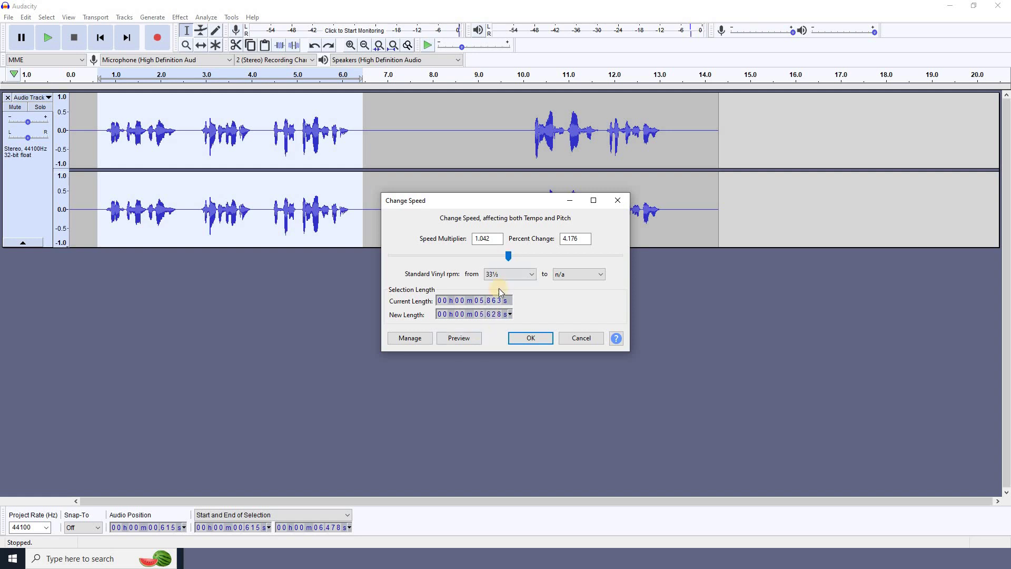
{"action": "left_click_drag", "start_coordinate": [506, 254], "coordinate": [500, 256]}
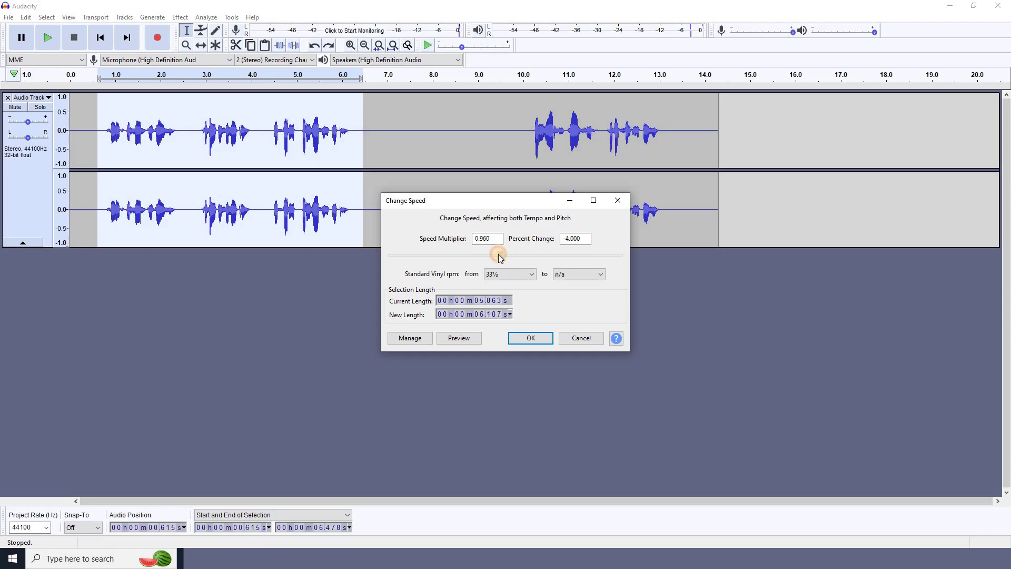
{"action": "left_click", "coordinate": [457, 339]}
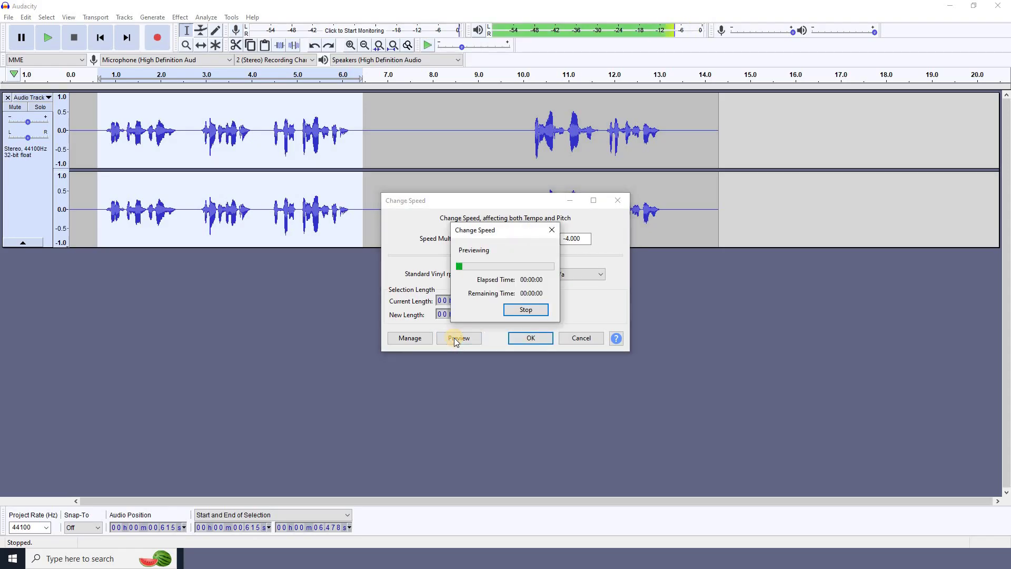
{"action": "left_click", "coordinate": [532, 309]}
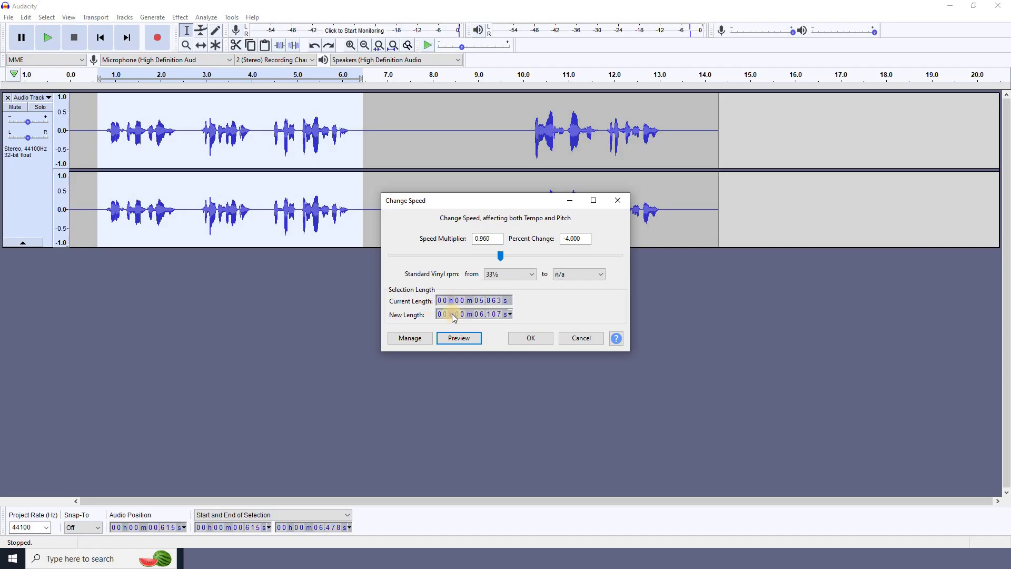
Check the standard vinyl rpm choices for the source and target speeds, and cancel Change Speed
{"action": "left_click", "coordinate": [505, 277]}
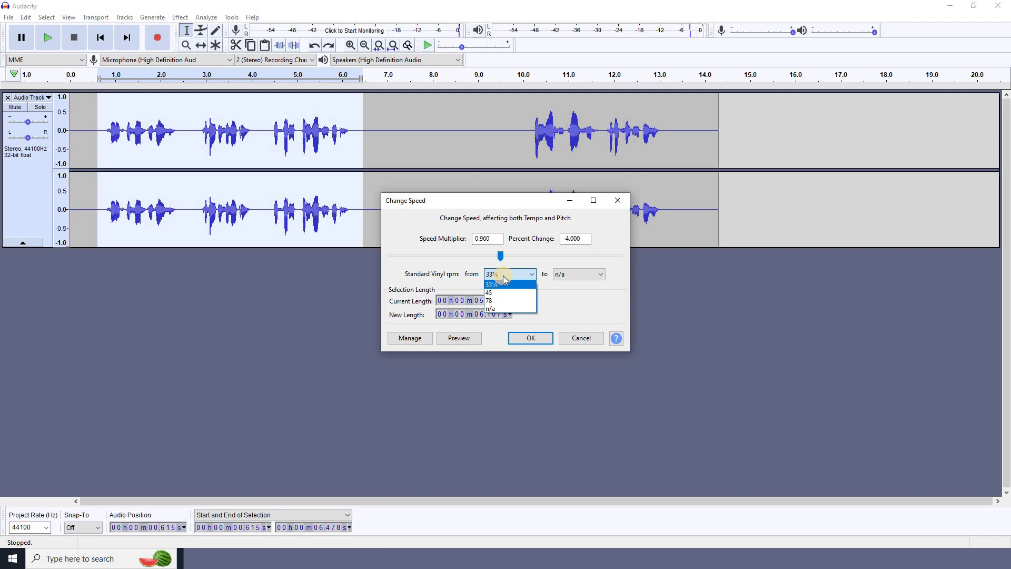
{"action": "left_click", "coordinate": [562, 298]}
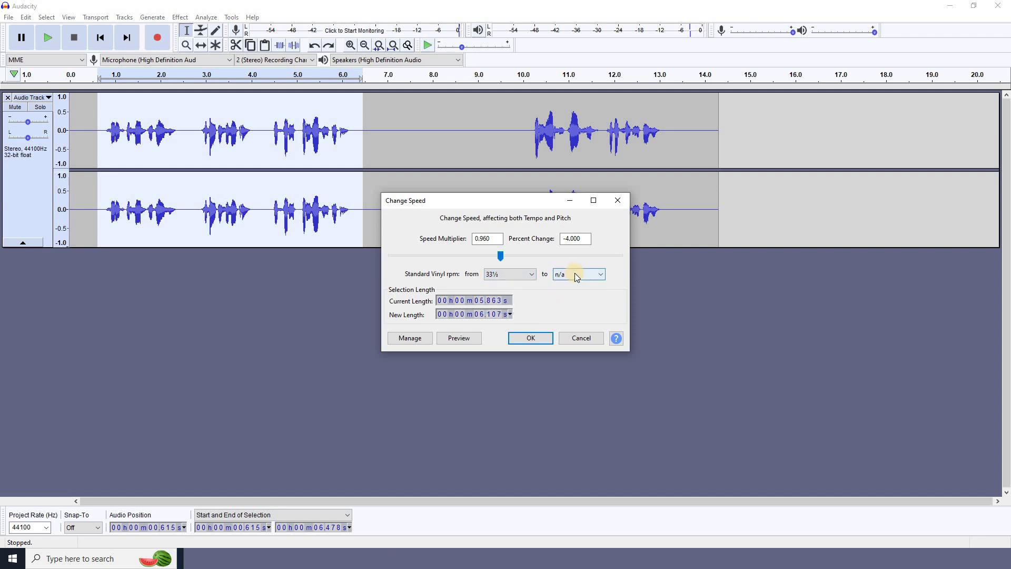
{"action": "left_click", "coordinate": [576, 277]}
{"action": "left_click", "coordinate": [576, 276]}
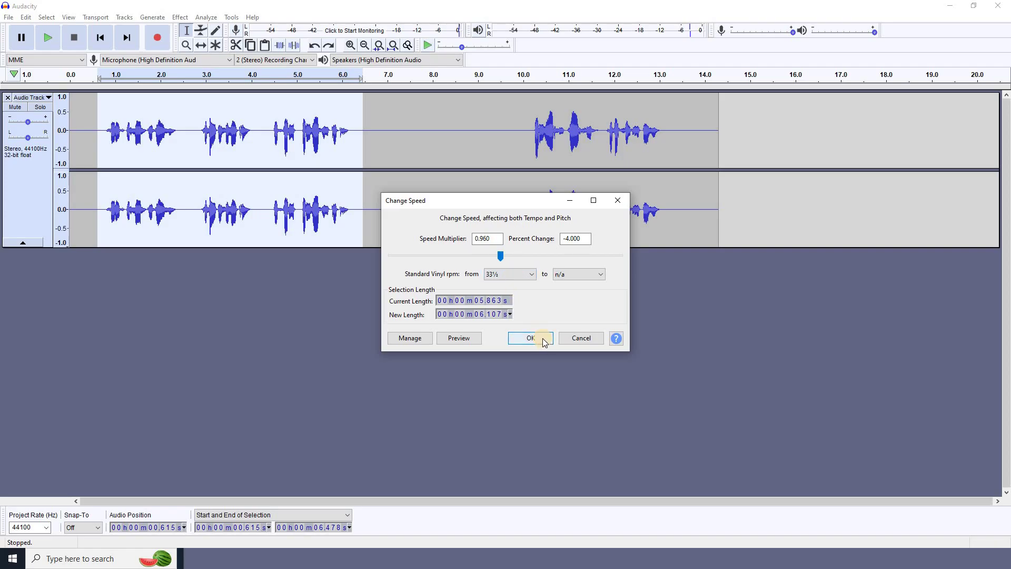
{"action": "left_click", "coordinate": [592, 340]}
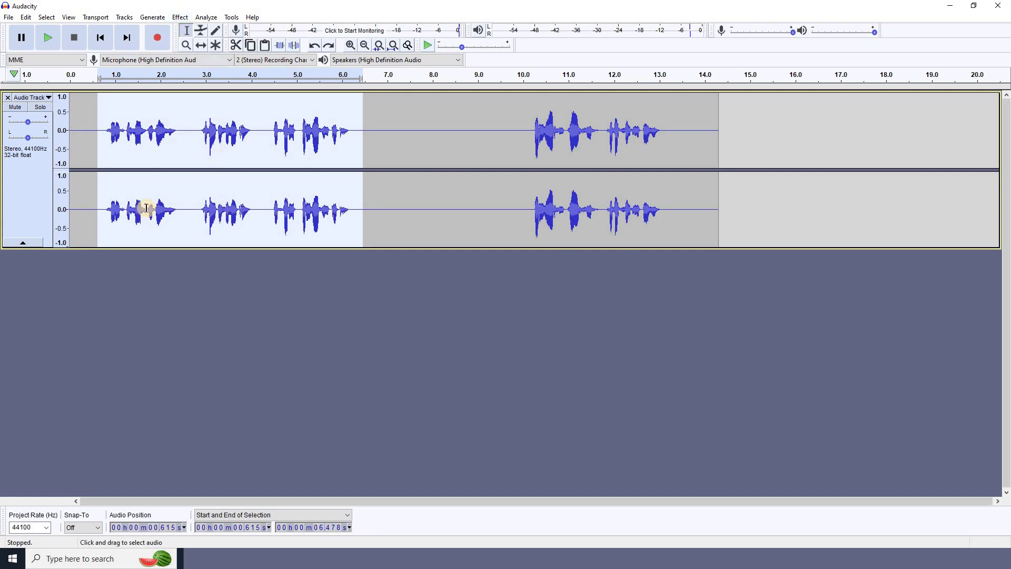
Open Change Pitch for the selected speech, set the percent change to -6.000, and preview it before stopping the preview
{"action": "left_click", "coordinate": [181, 17]}
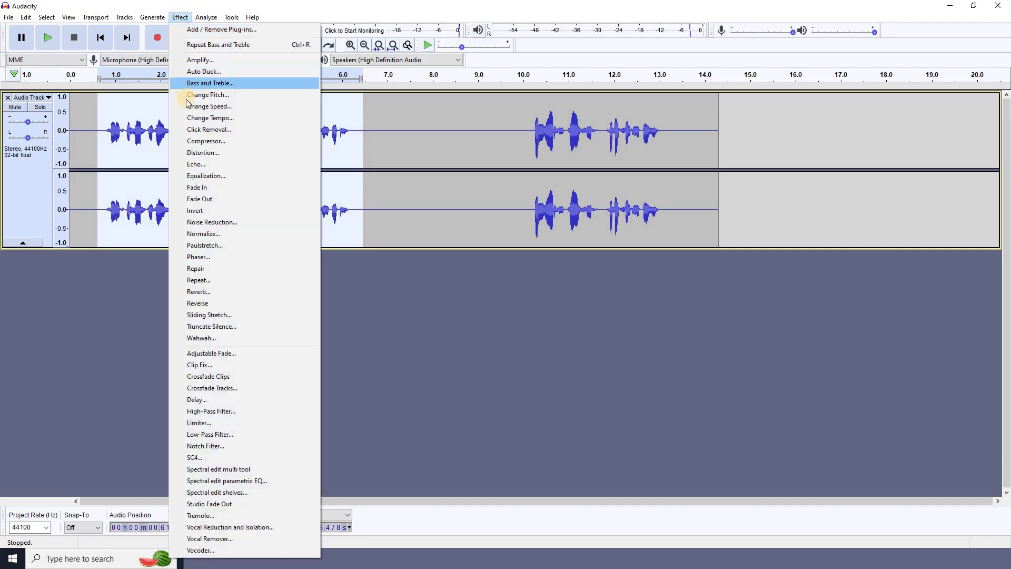
{"action": "left_click", "coordinate": [203, 95]}
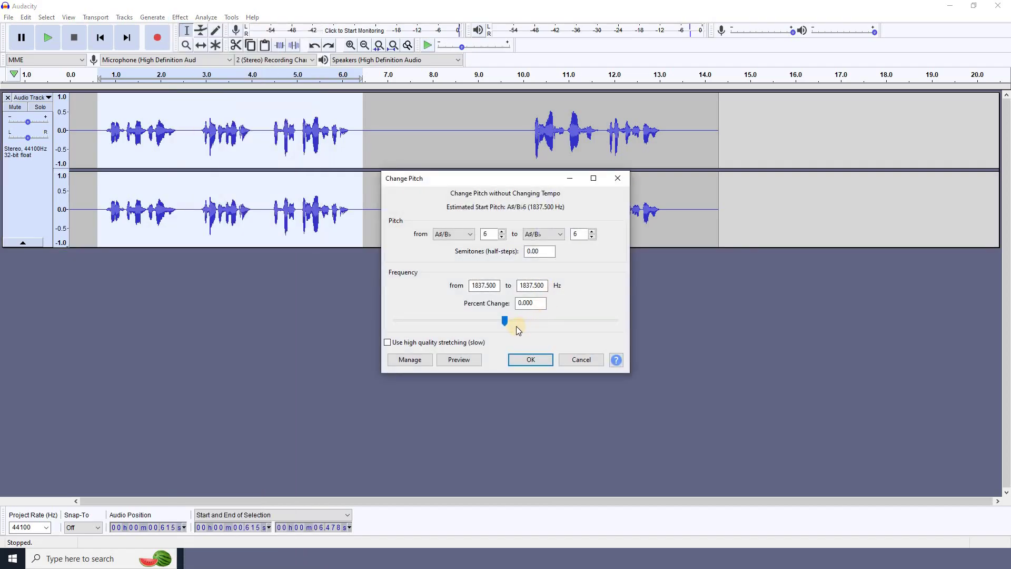
{"action": "left_click_drag", "start_coordinate": [505, 324], "coordinate": [498, 324]}
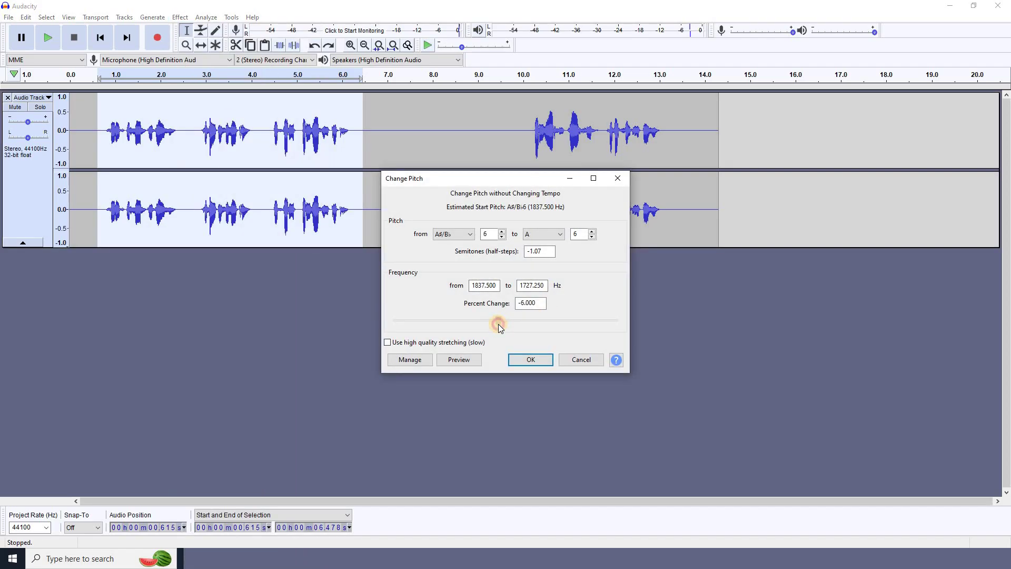
{"action": "left_click", "coordinate": [466, 363]}
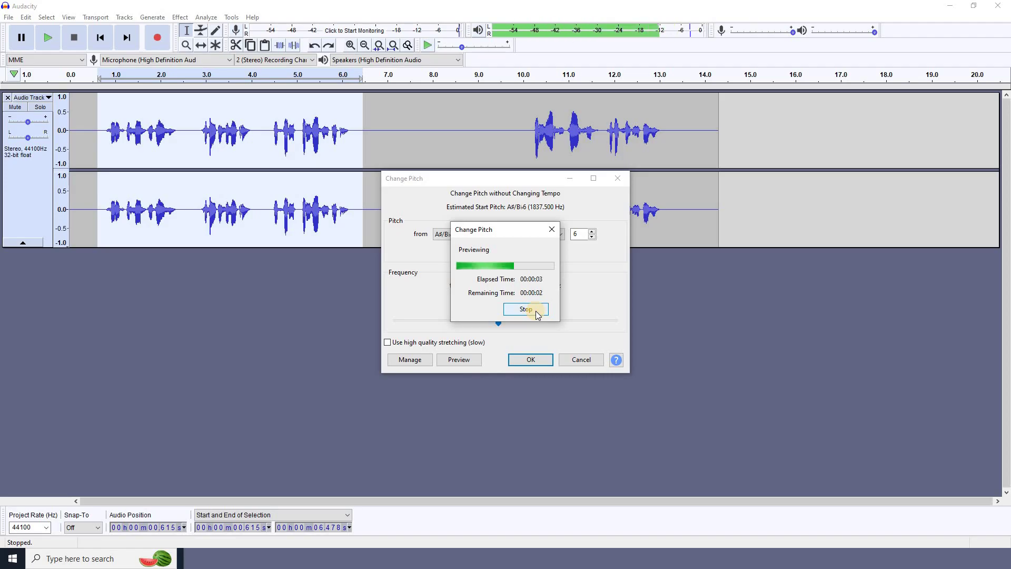
{"action": "left_click", "coordinate": [527, 309]}
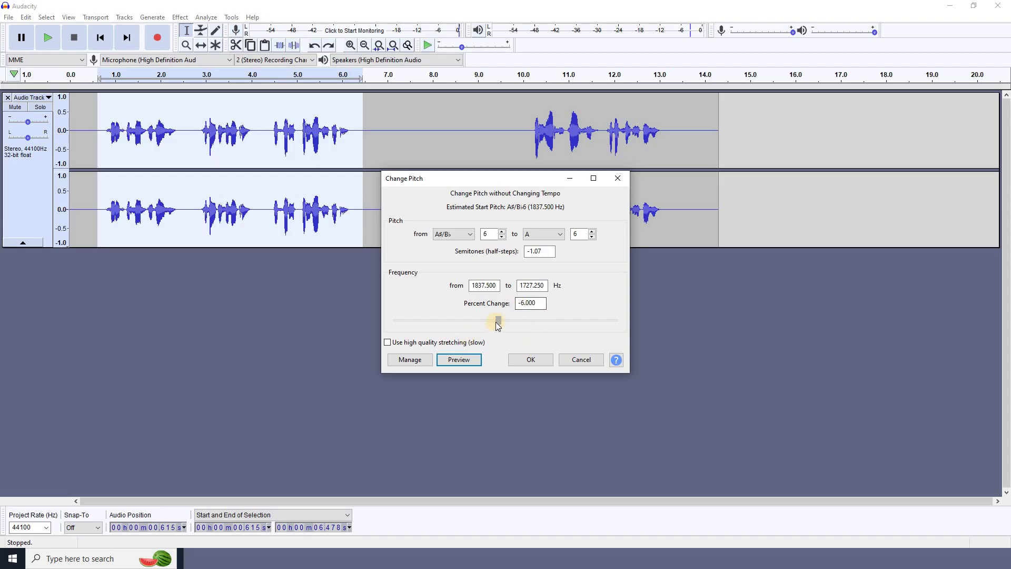
Preview the selection at a pitch percent change of -23.000, and preview it again at 17.439
{"action": "left_click_drag", "start_coordinate": [499, 320], "coordinate": [480, 323]}
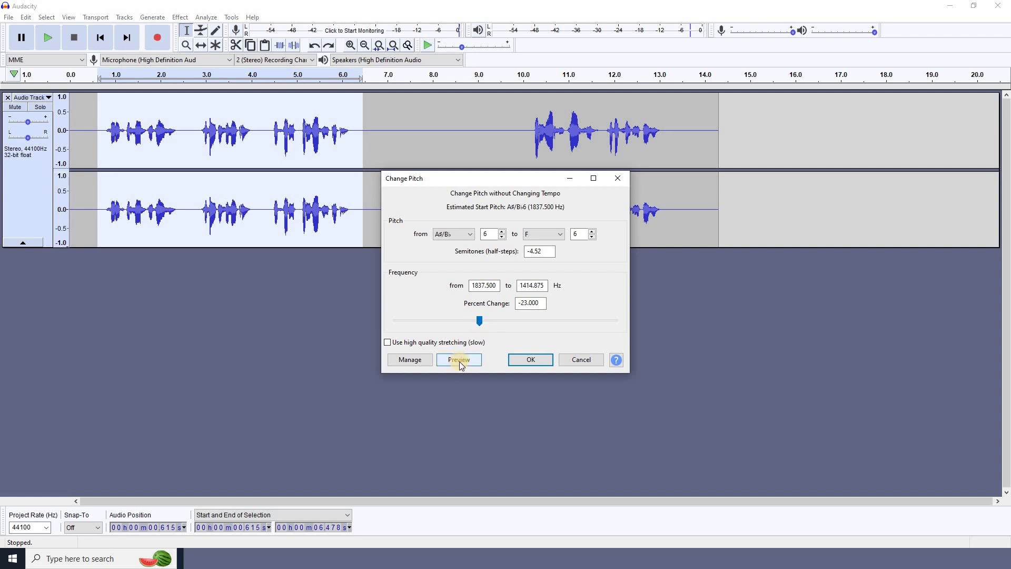
{"action": "left_click", "coordinate": [460, 360]}
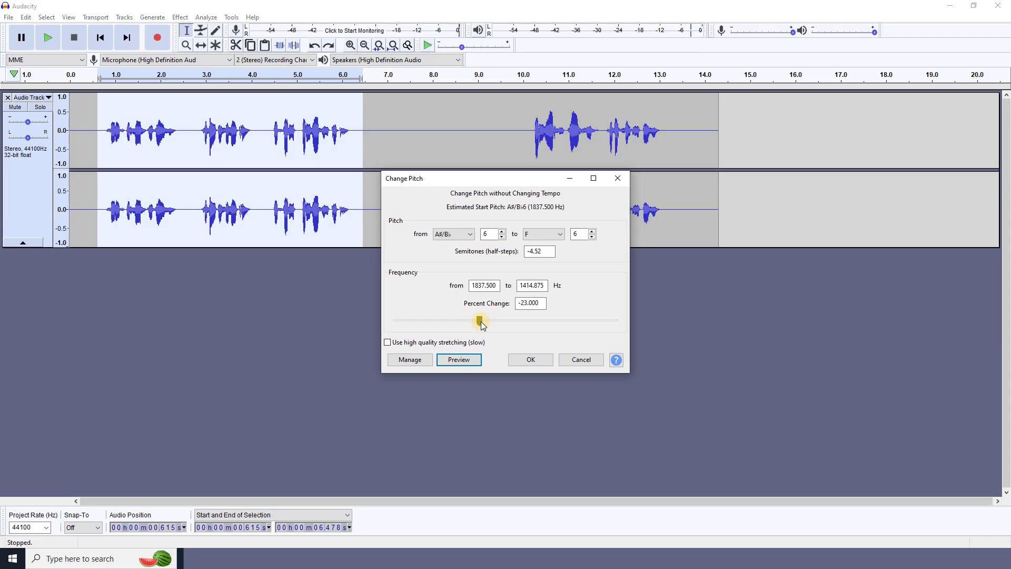
{"action": "mouse_move", "coordinate": [480, 320]}
{"action": "left_mouse_down"}
{"action": "mouse_move", "coordinate": [505, 323]}
{"action": "mouse_move", "coordinate": [495, 324]}
{"action": "left_mouse_up"}
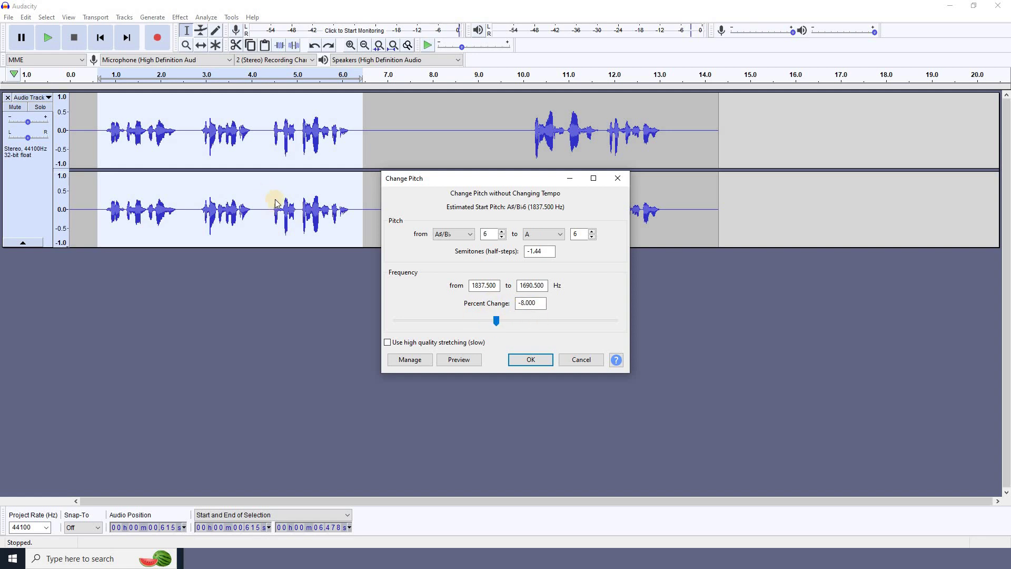
{"action": "left_click_drag", "start_coordinate": [497, 320], "coordinate": [515, 321]}
{"action": "left_click", "coordinate": [467, 360]}
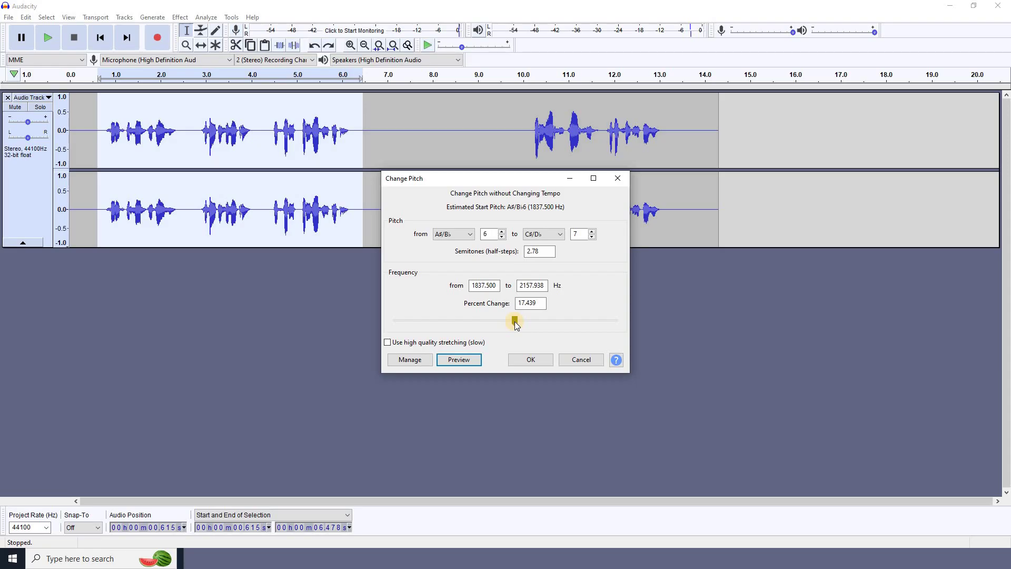
Raise the pitch's percent change to 141.551, preview the selected speech, and stop the preview
{"action": "left_click_drag", "start_coordinate": [514, 321], "coordinate": [516, 321]}
{"action": "left_click", "coordinate": [516, 321]}
{"action": "mouse_move", "coordinate": [516, 321]}
{"action": "left_mouse_down"}
{"action": "mouse_move", "coordinate": [482, 319]}
{"action": "mouse_move", "coordinate": [500, 323]}
{"action": "left_mouse_up"}
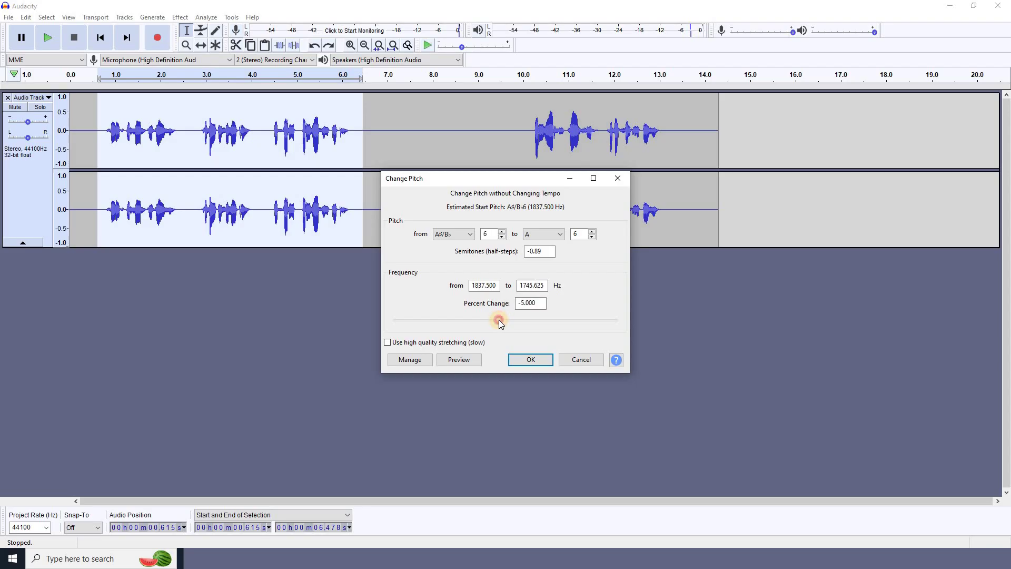
{"action": "left_click_drag", "start_coordinate": [498, 321], "coordinate": [529, 318]}
{"action": "left_click_drag", "start_coordinate": [529, 317], "coordinate": [554, 322]}
{"action": "left_click", "coordinate": [473, 365]}
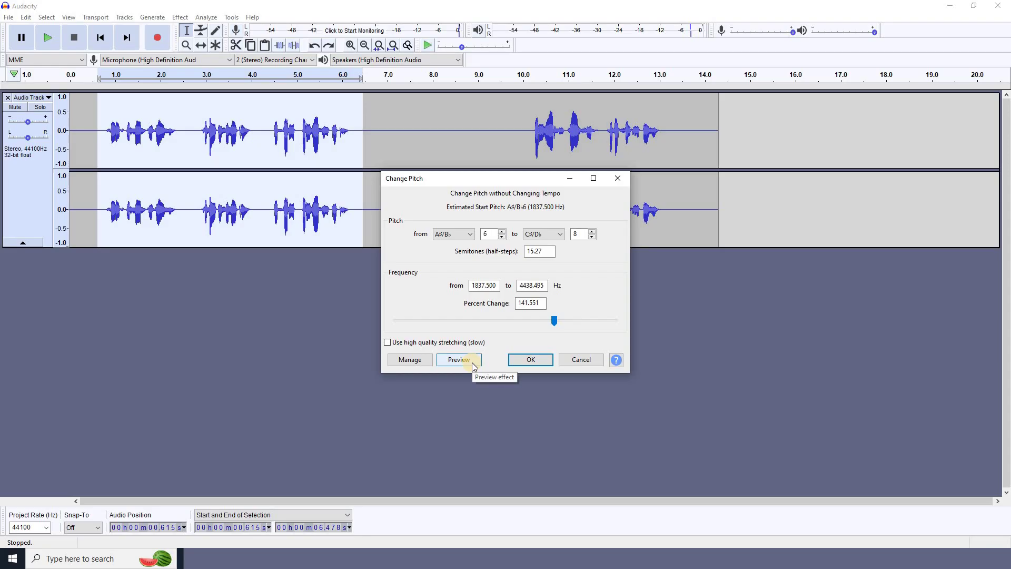
{"action": "left_click", "coordinate": [473, 363]}
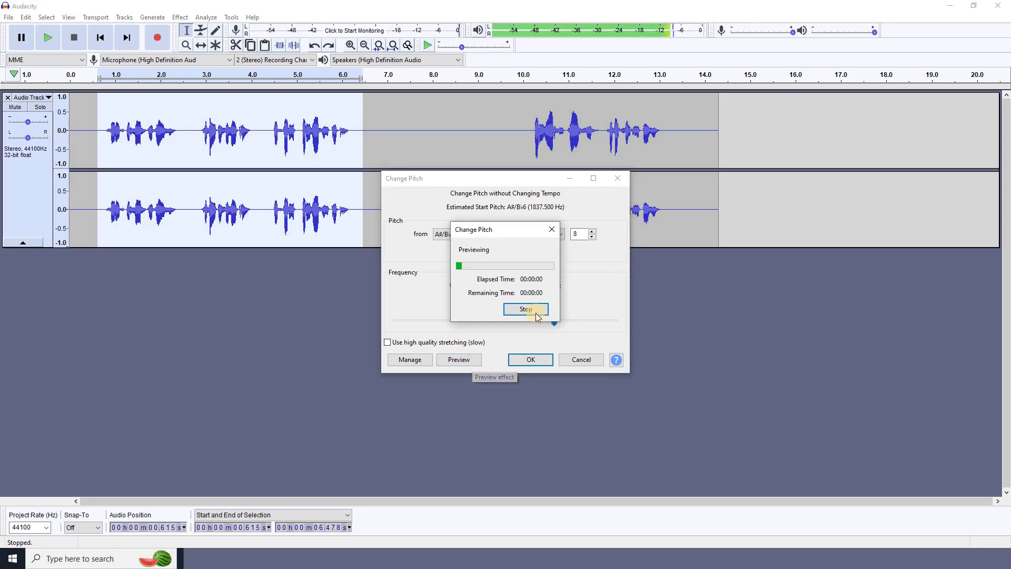
{"action": "left_click", "coordinate": [536, 311]}
Preview the speech at a pitch percent change of 87.164, and preview it again at 42.971
{"action": "left_click_drag", "start_coordinate": [555, 321], "coordinate": [538, 325]}
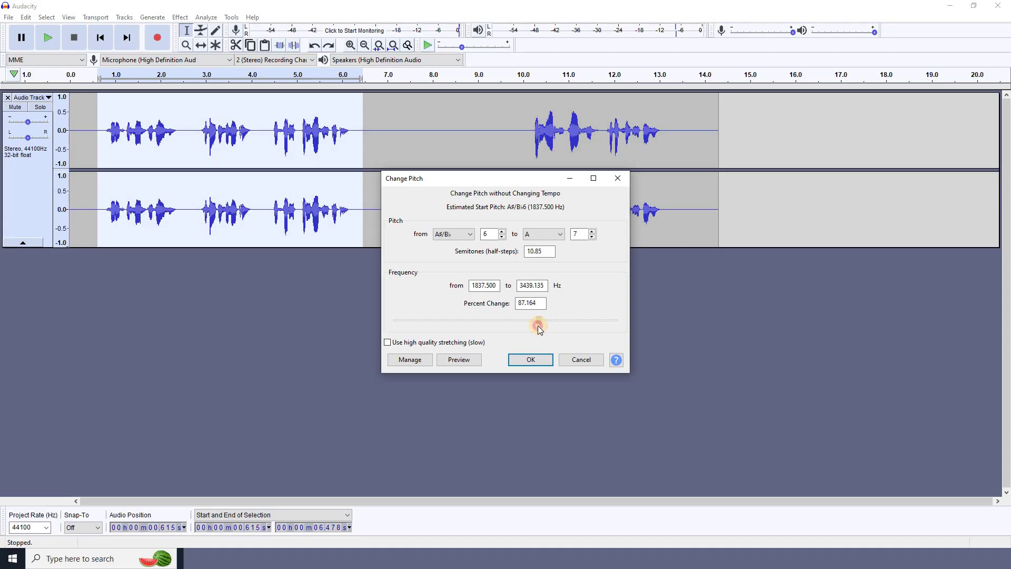
{"action": "left_click", "coordinate": [469, 360]}
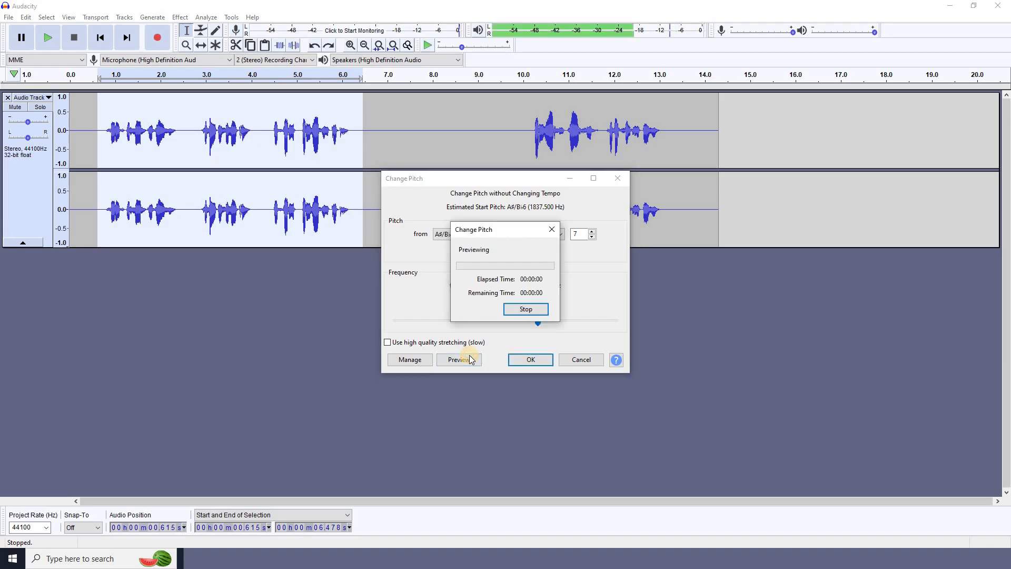
{"action": "left_click", "coordinate": [542, 311]}
{"action": "left_click_drag", "start_coordinate": [537, 322], "coordinate": [525, 321]}
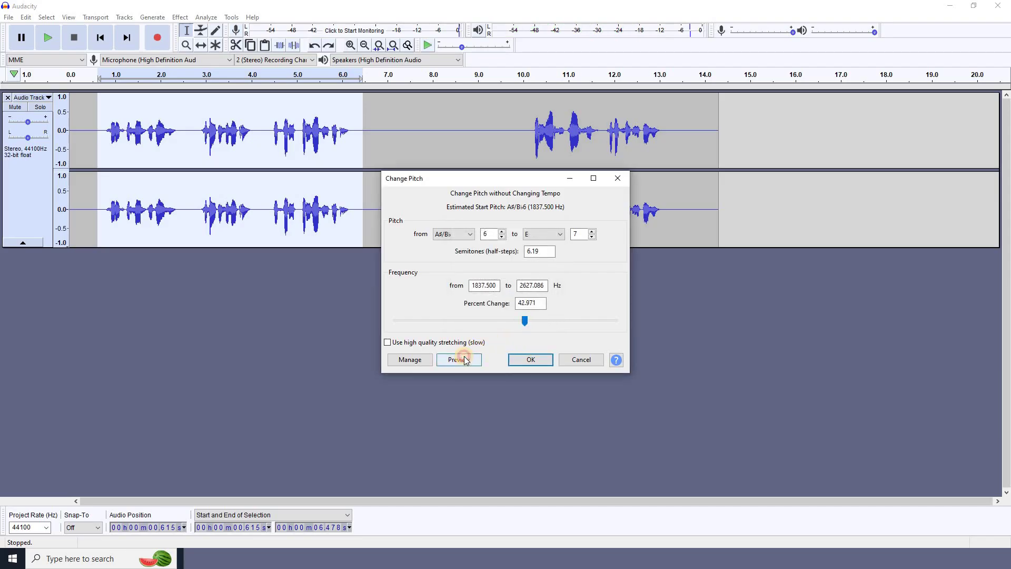
{"action": "left_click", "coordinate": [464, 360]}
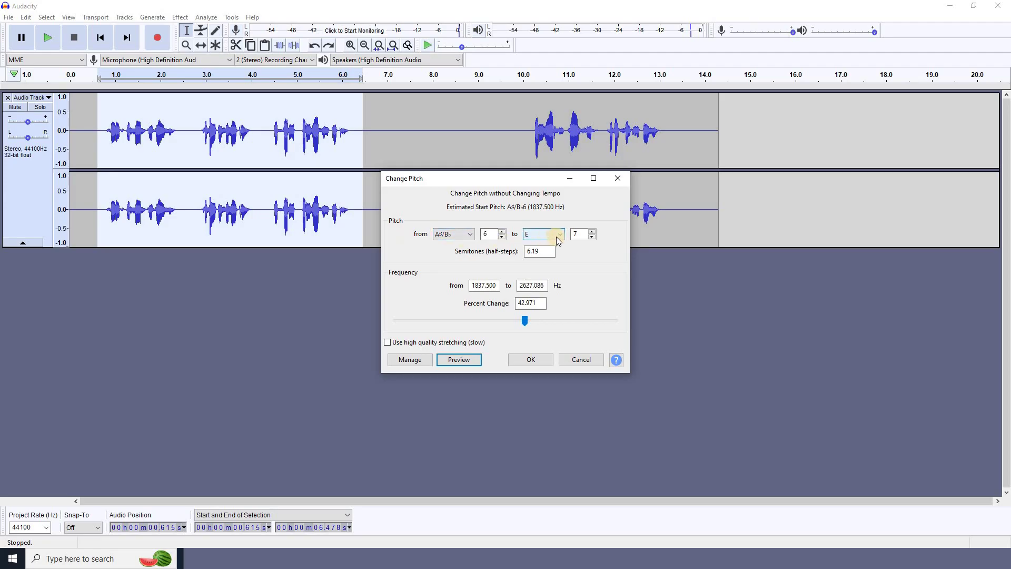
Choose A#/Bb as the starting pitch, try lower and higher percent changes, and cancel Change Pitch
{"action": "left_click", "coordinate": [469, 240]}
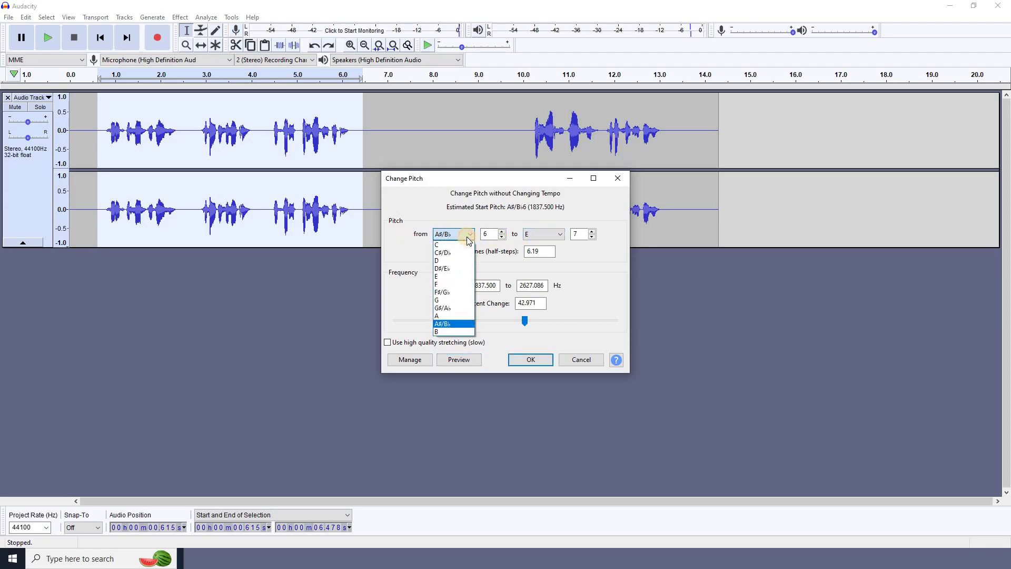
{"action": "left_click", "coordinate": [454, 324]}
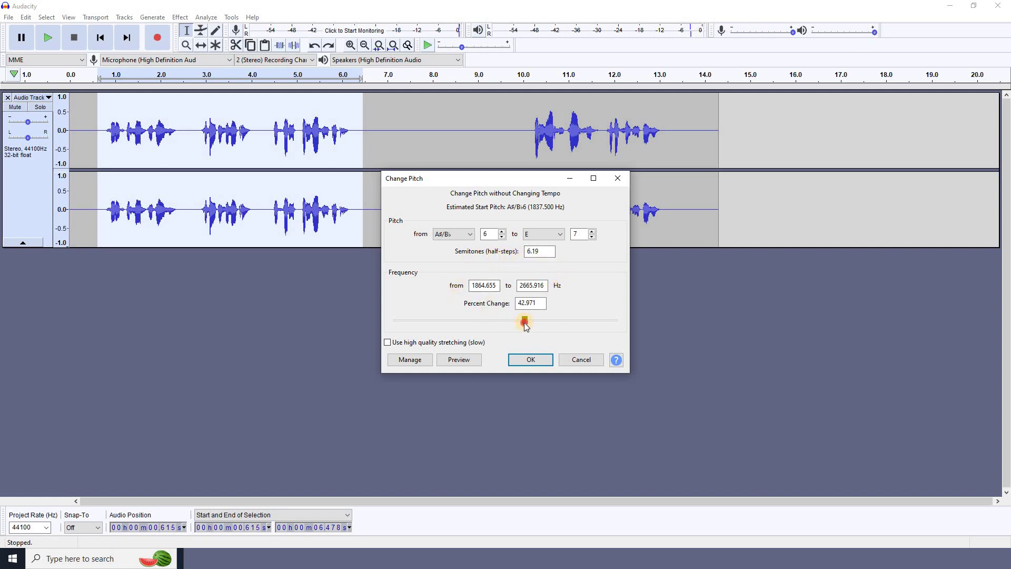
{"action": "left_click_drag", "start_coordinate": [524, 322], "coordinate": [508, 323]}
{"action": "mouse_move", "coordinate": [508, 321]}
{"action": "left_mouse_down"}
{"action": "mouse_move", "coordinate": [457, 321]}
{"action": "mouse_move", "coordinate": [525, 320]}
{"action": "left_mouse_up"}
{"action": "mouse_move", "coordinate": [524, 321]}
{"action": "left_mouse_down"}
{"action": "mouse_move", "coordinate": [476, 325]}
{"action": "mouse_move", "coordinate": [540, 315]}
{"action": "left_mouse_up"}
{"action": "left_click", "coordinate": [582, 361]}
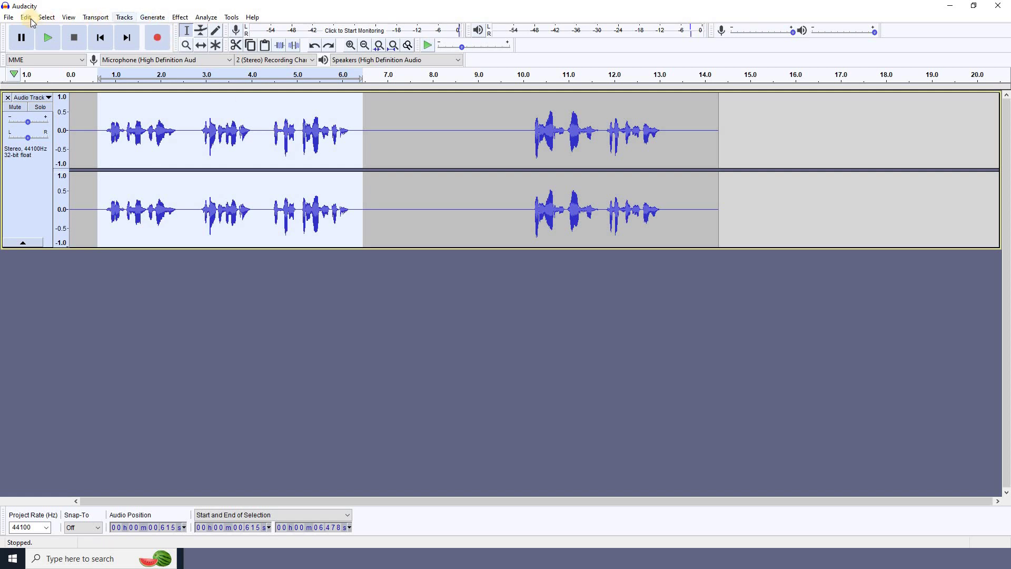
Clear the audio selection, check the file types available when exporting as MP3, and close the export without saving
{"action": "left_click", "coordinate": [570, 324]}
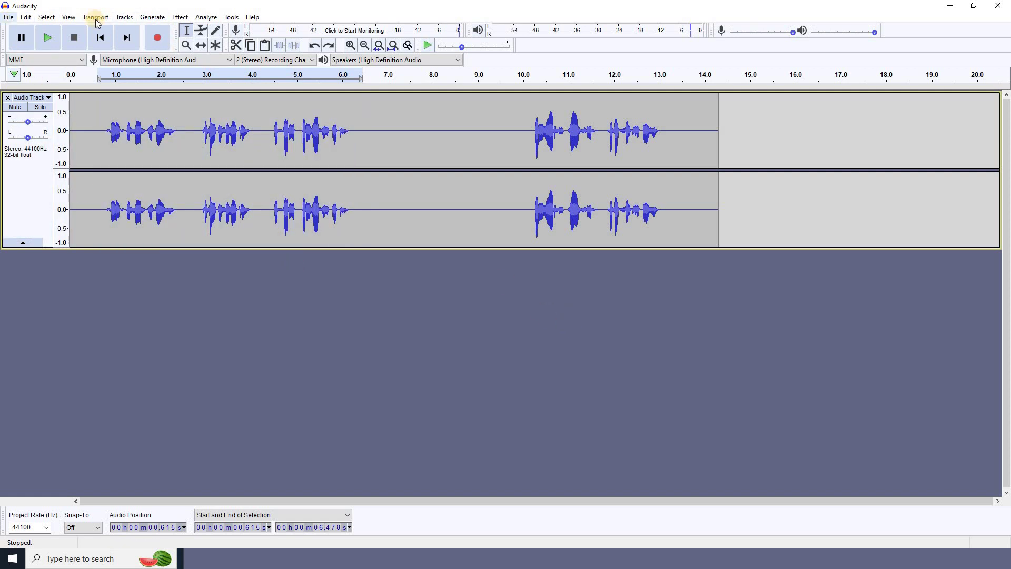
{"action": "left_click", "coordinate": [9, 18]}
{"action": "mouse_move", "coordinate": [28, 98]}
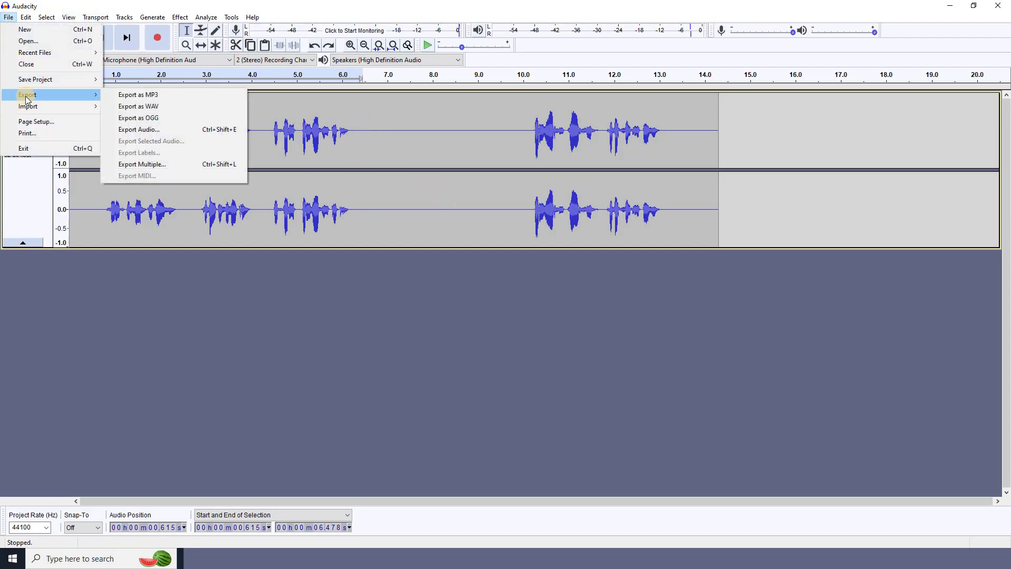
{"action": "left_click", "coordinate": [164, 95]}
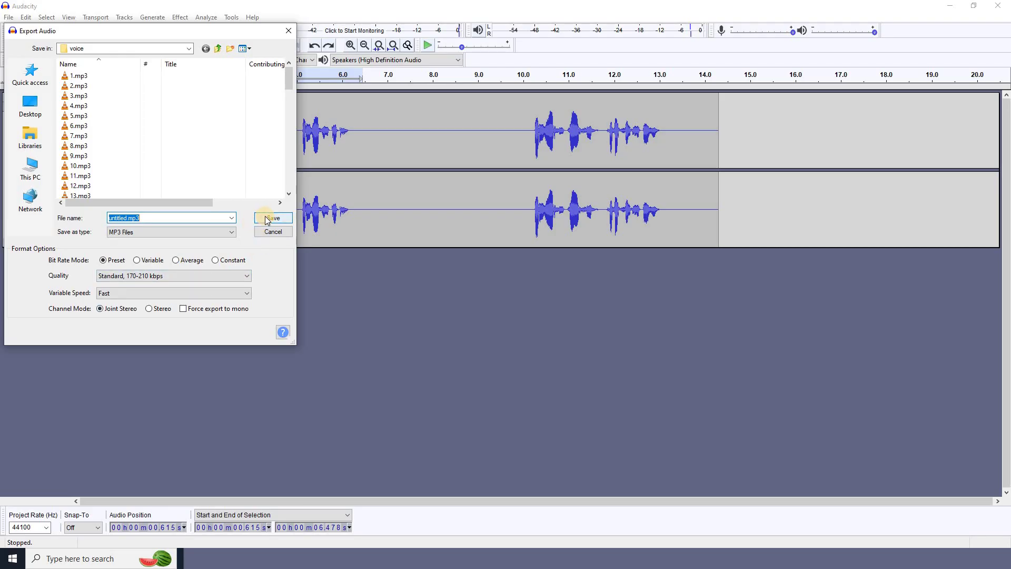
{"action": "left_click", "coordinate": [231, 232]}
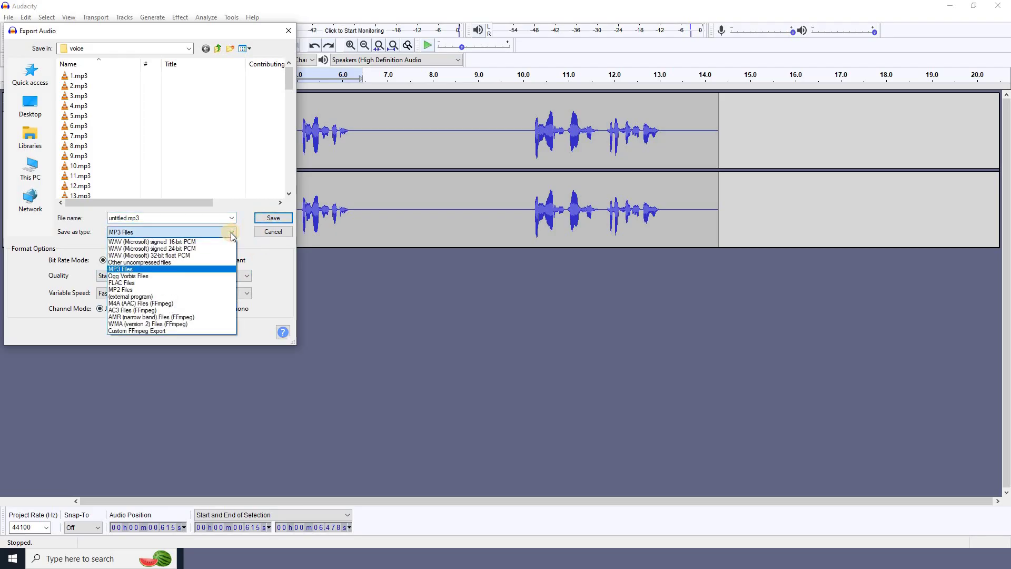
{"action": "left_click", "coordinate": [188, 269]}
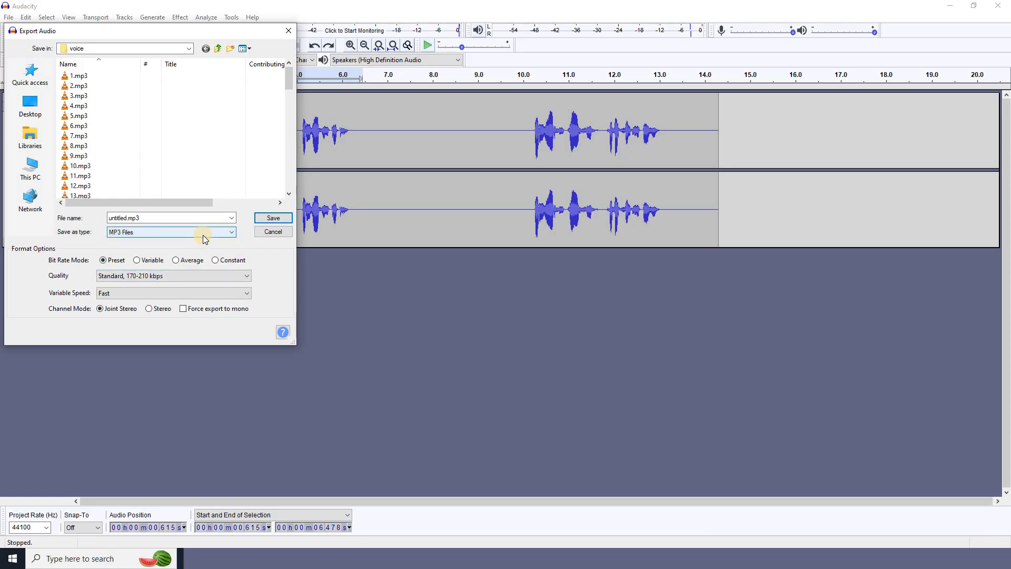
{"action": "left_click", "coordinate": [203, 235]}
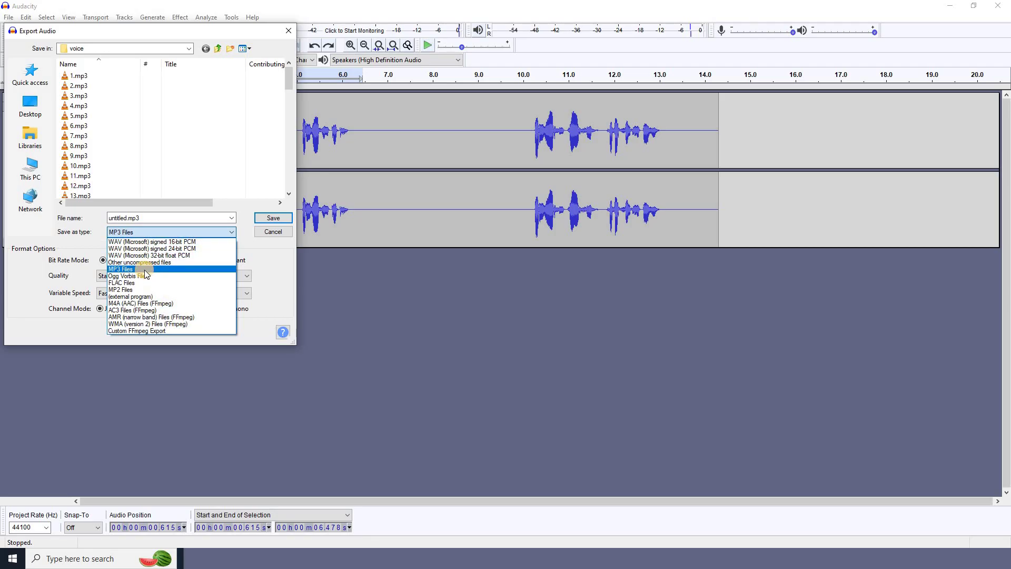
{"action": "left_click", "coordinate": [270, 259]}
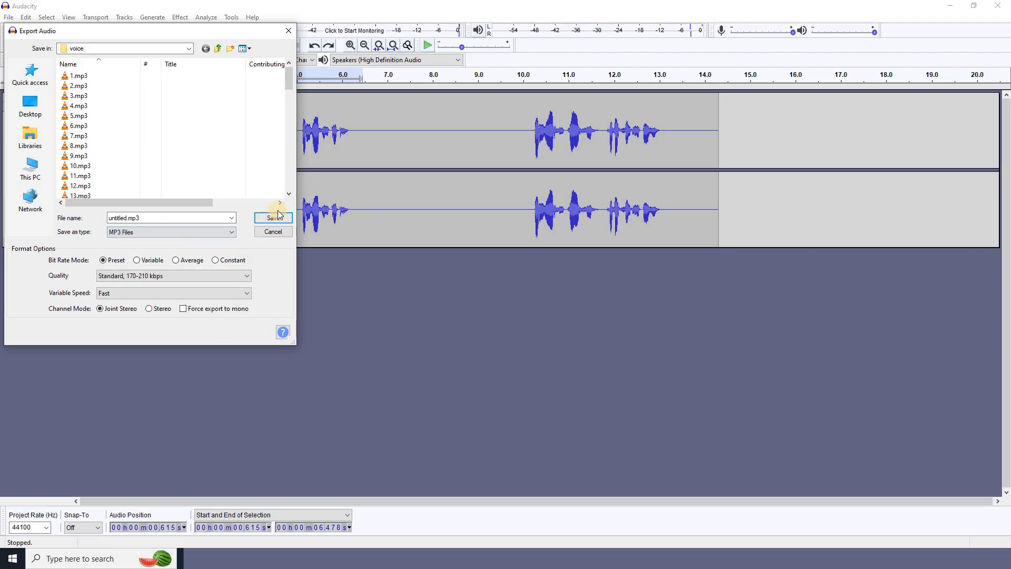
{"action": "left_click", "coordinate": [289, 31]}
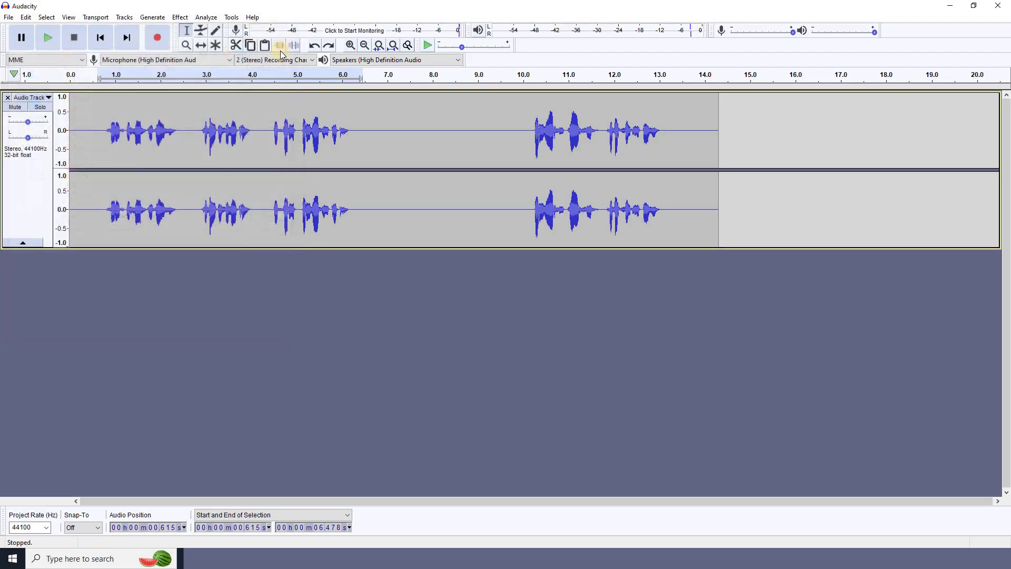